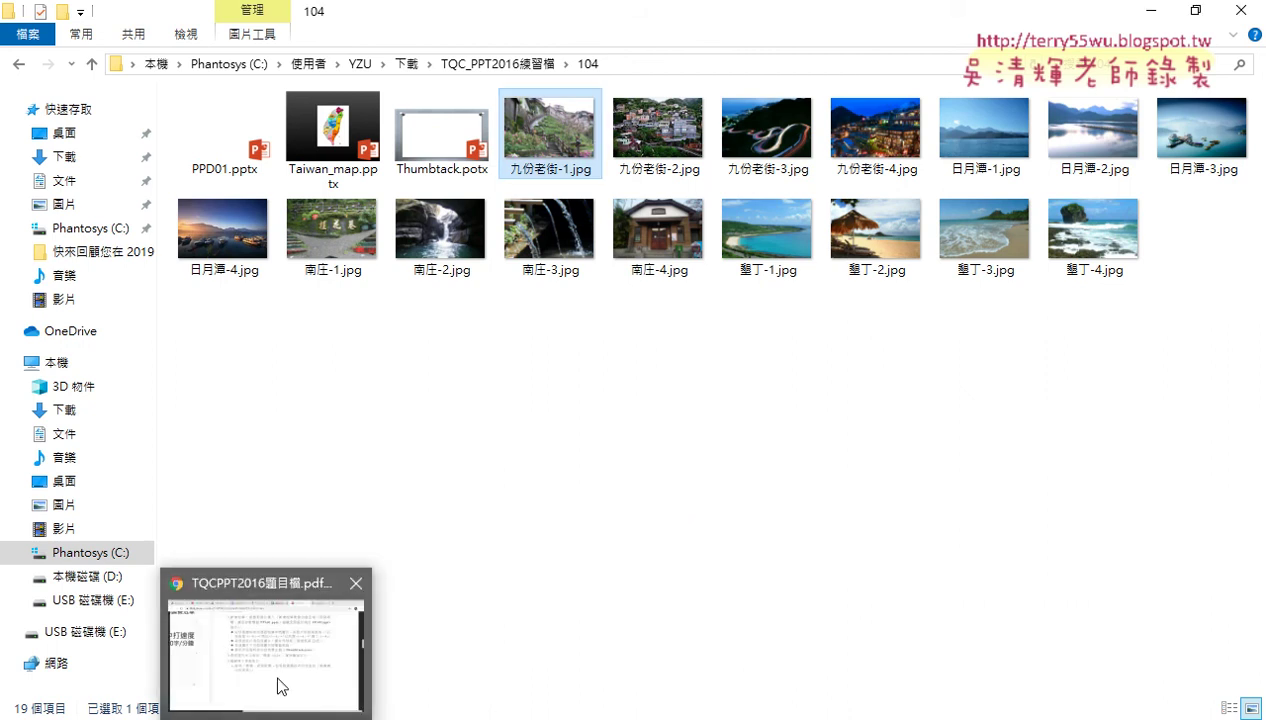
Step: Bring the TQCPPT2016 task PDF to the front and skim its photo-album requirements
{"action": "left_click", "coordinate": [275, 676]}
{"action": "scroll", "coordinate": [414, 501], "scroll_direction": "up", "scroll_amount": 4}
{"action": "scroll", "coordinate": [414, 500], "scroll_direction": "down", "scroll_amount": 4}
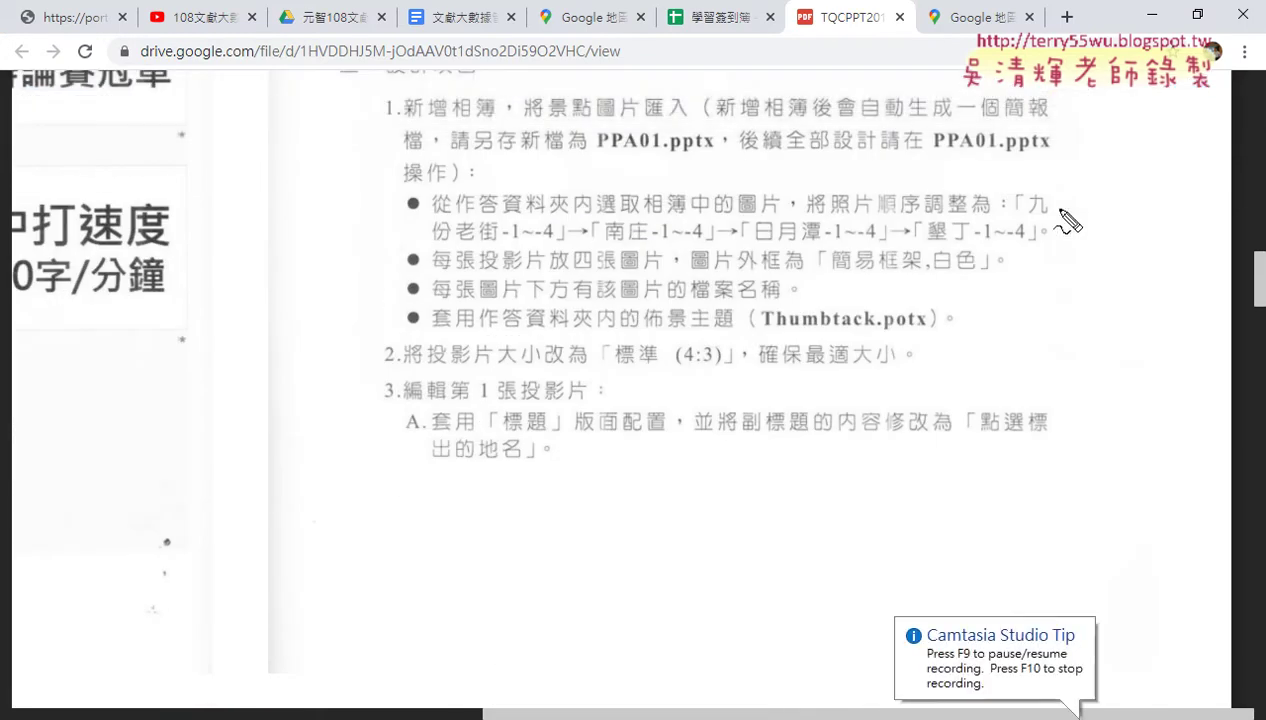
{"action": "left_click_drag", "start_coordinate": [1052, 223], "coordinate": [1026, 226]}
{"action": "left_click_drag", "start_coordinate": [481, 246], "coordinate": [457, 247]}
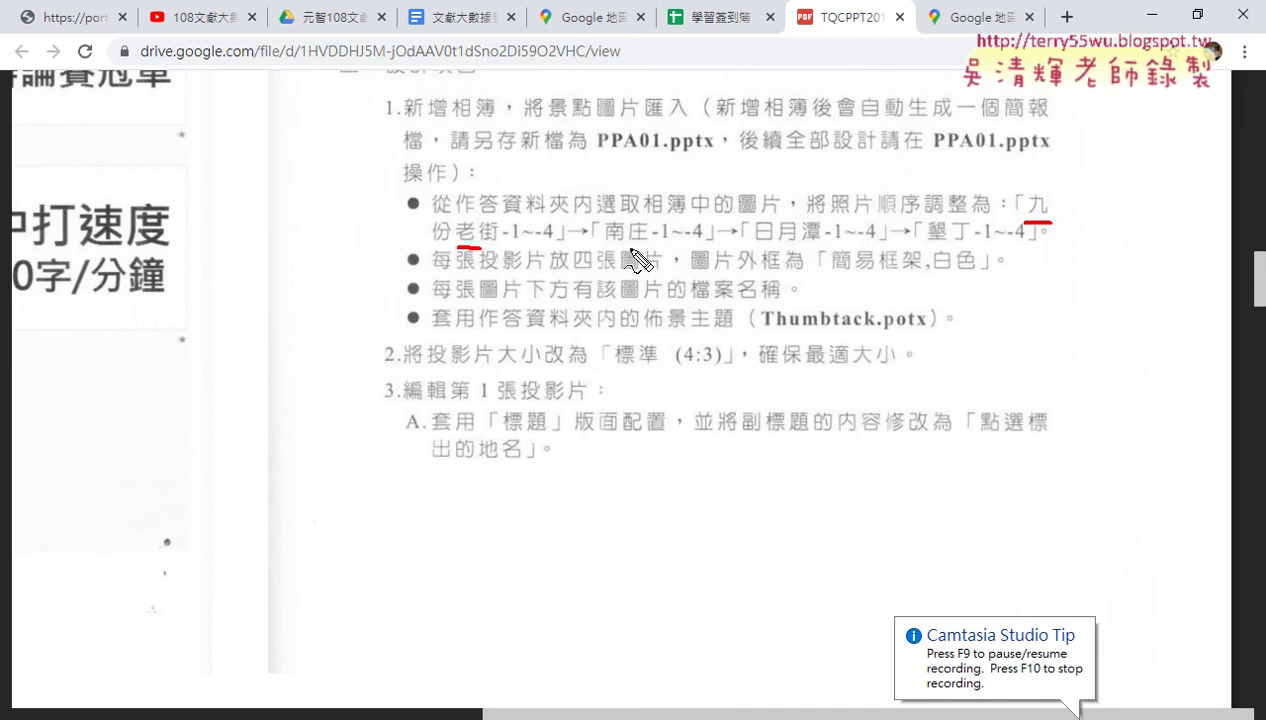
{"action": "left_click_drag", "start_coordinate": [641, 249], "coordinate": [608, 250]}
{"action": "left_click_drag", "start_coordinate": [832, 243], "coordinate": [760, 243]}
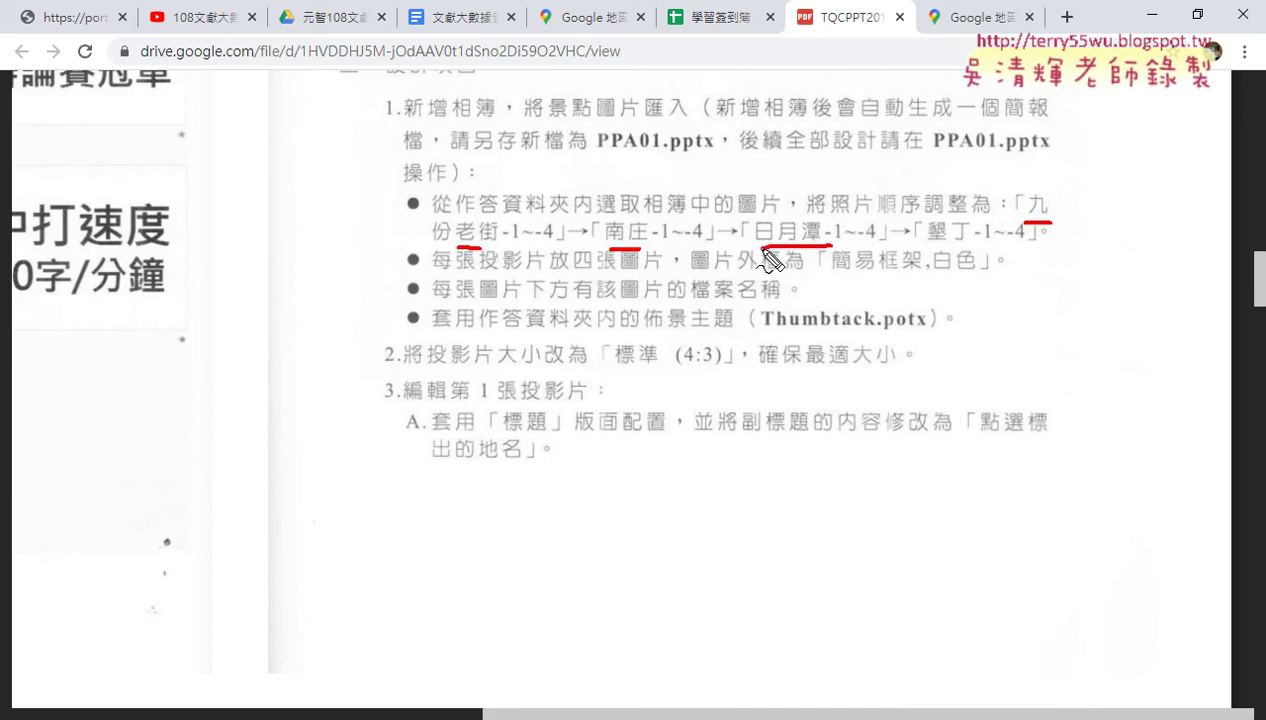
{"action": "left_click_drag", "start_coordinate": [958, 241], "coordinate": [926, 241]}
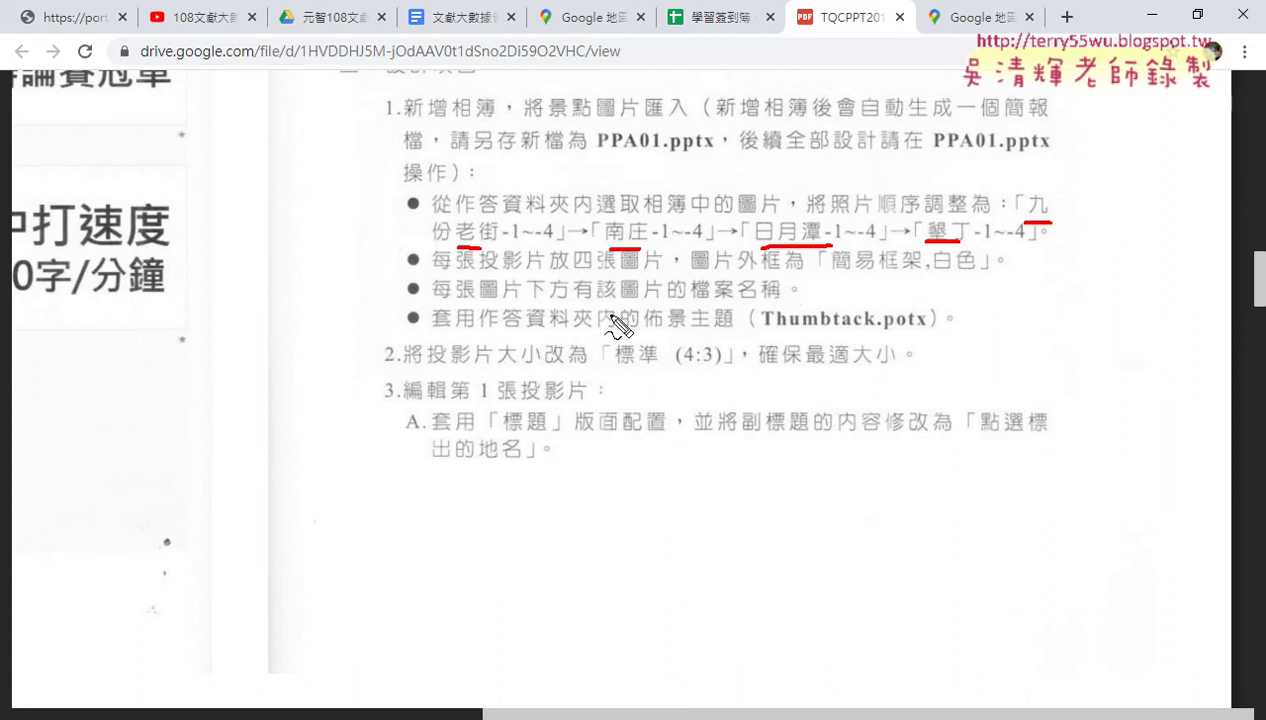
{"action": "left_click_drag", "start_coordinate": [490, 271], "coordinate": [668, 268]}
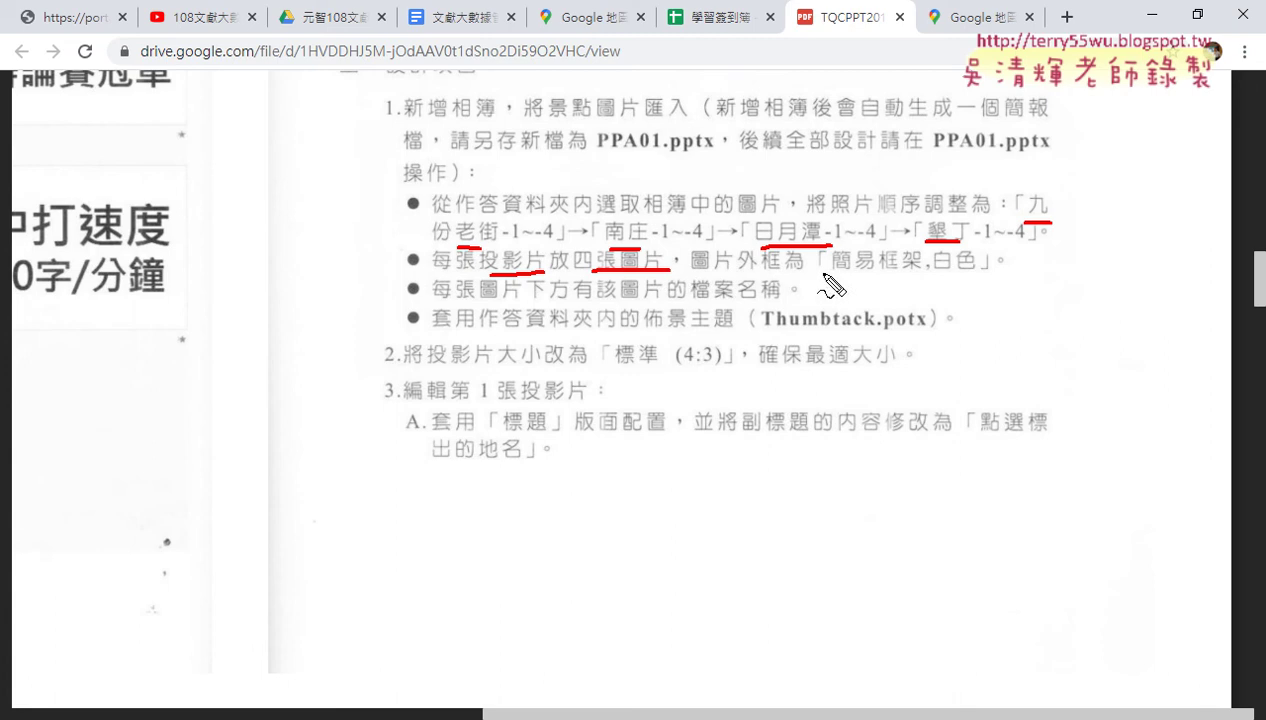
{"action": "left_click_drag", "start_coordinate": [842, 270], "coordinate": [973, 268]}
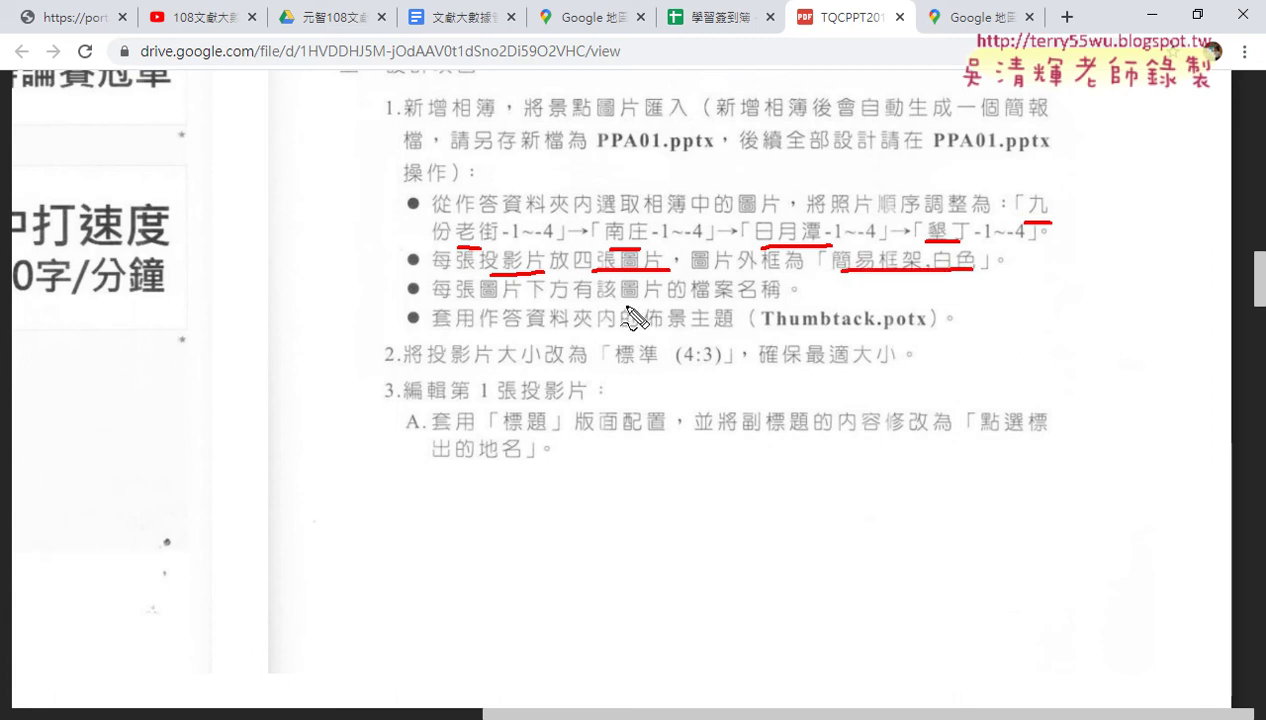
{"action": "left_click_drag", "start_coordinate": [621, 298], "coordinate": [790, 297]}
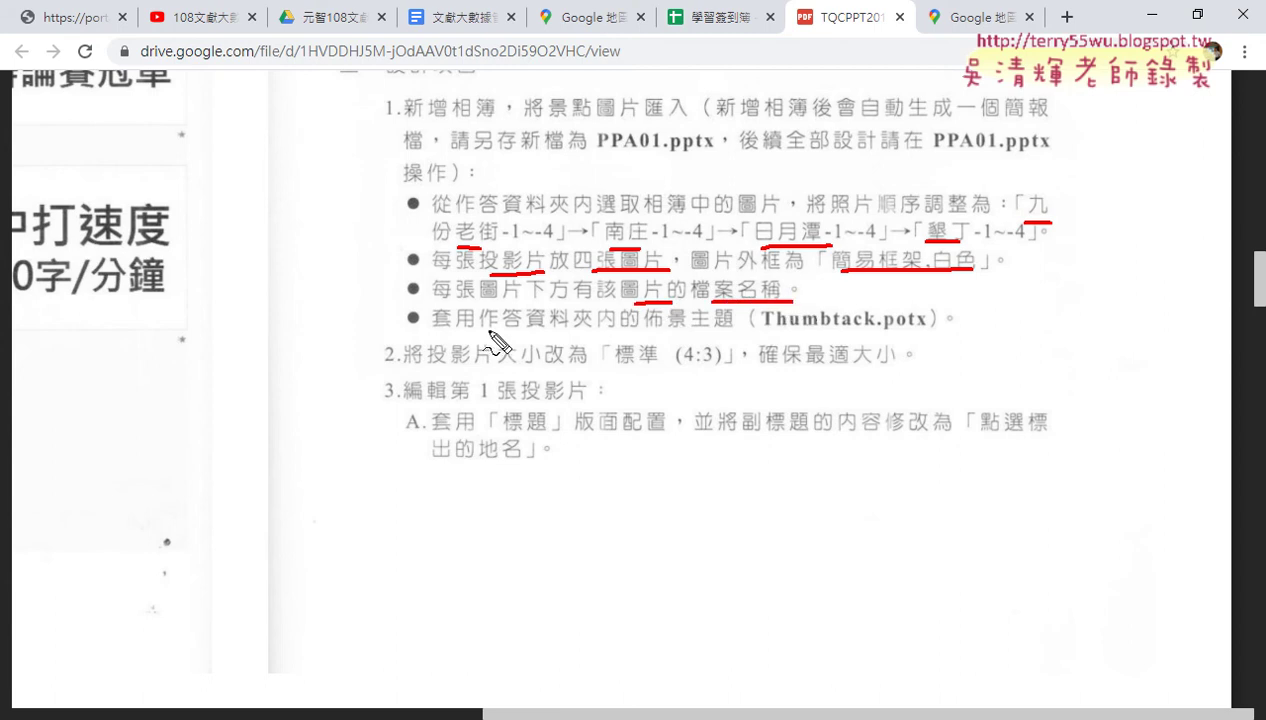
{"action": "left_click_drag", "start_coordinate": [655, 327], "coordinate": [895, 327]}
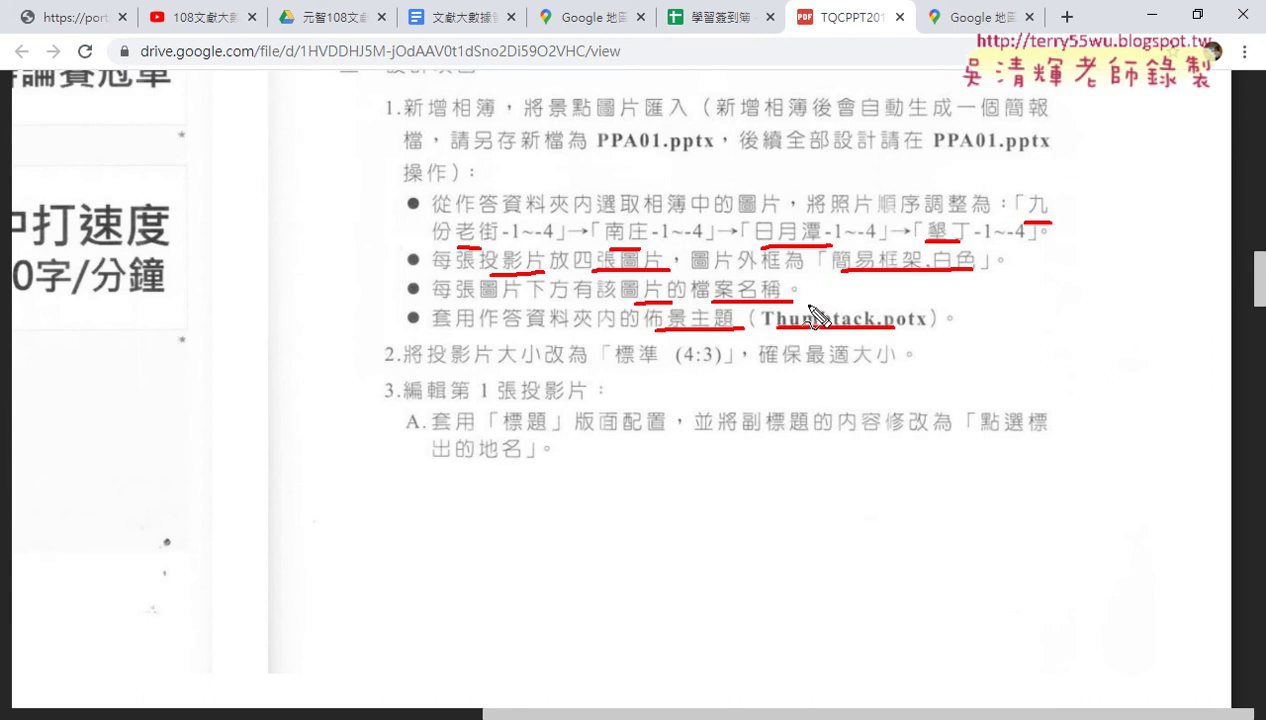
{"action": "mouse_move", "coordinate": [400, 368]}
{"action": "left_mouse_down"}
{"action": "mouse_move", "coordinate": [535, 368]}
{"action": "mouse_move", "coordinate": [552, 345]}
{"action": "mouse_move", "coordinate": [430, 338]}
{"action": "mouse_move", "coordinate": [422, 366]}
{"action": "mouse_move", "coordinate": [548, 366]}
{"action": "left_mouse_up"}
{"action": "left_click_drag", "start_coordinate": [623, 373], "coordinate": [730, 372]}
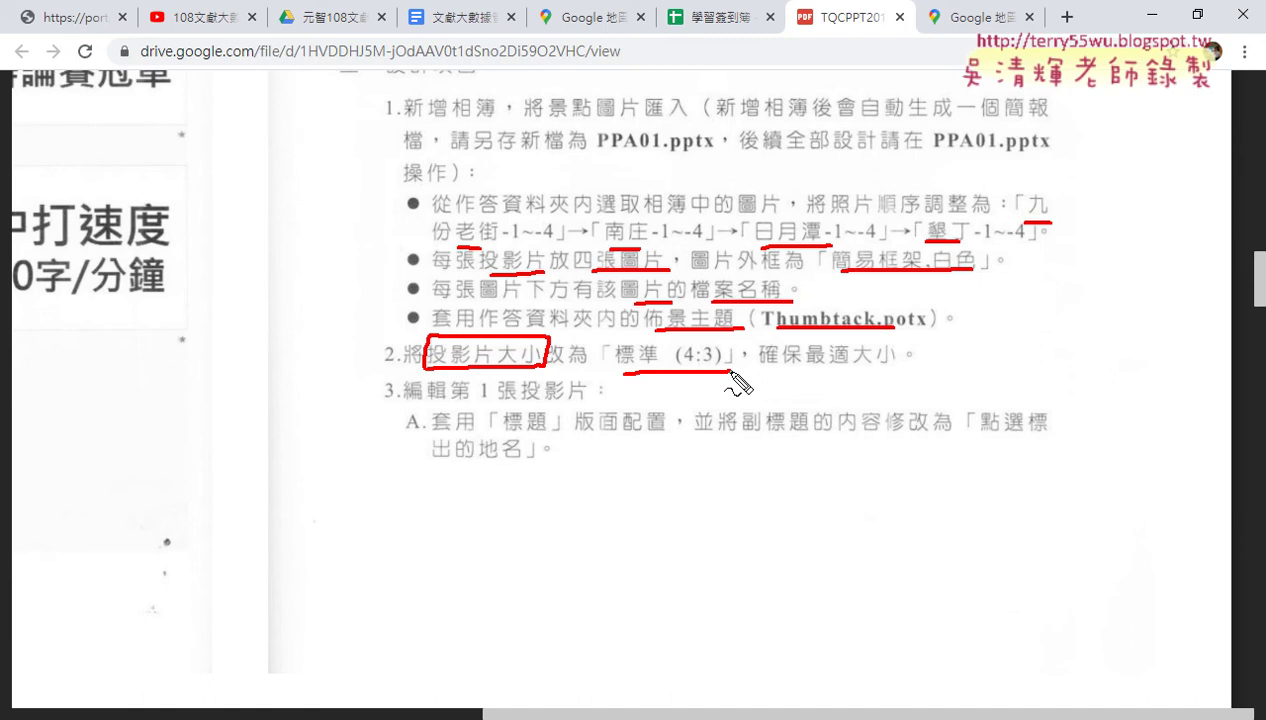
{"action": "key", "text": "Escape"}
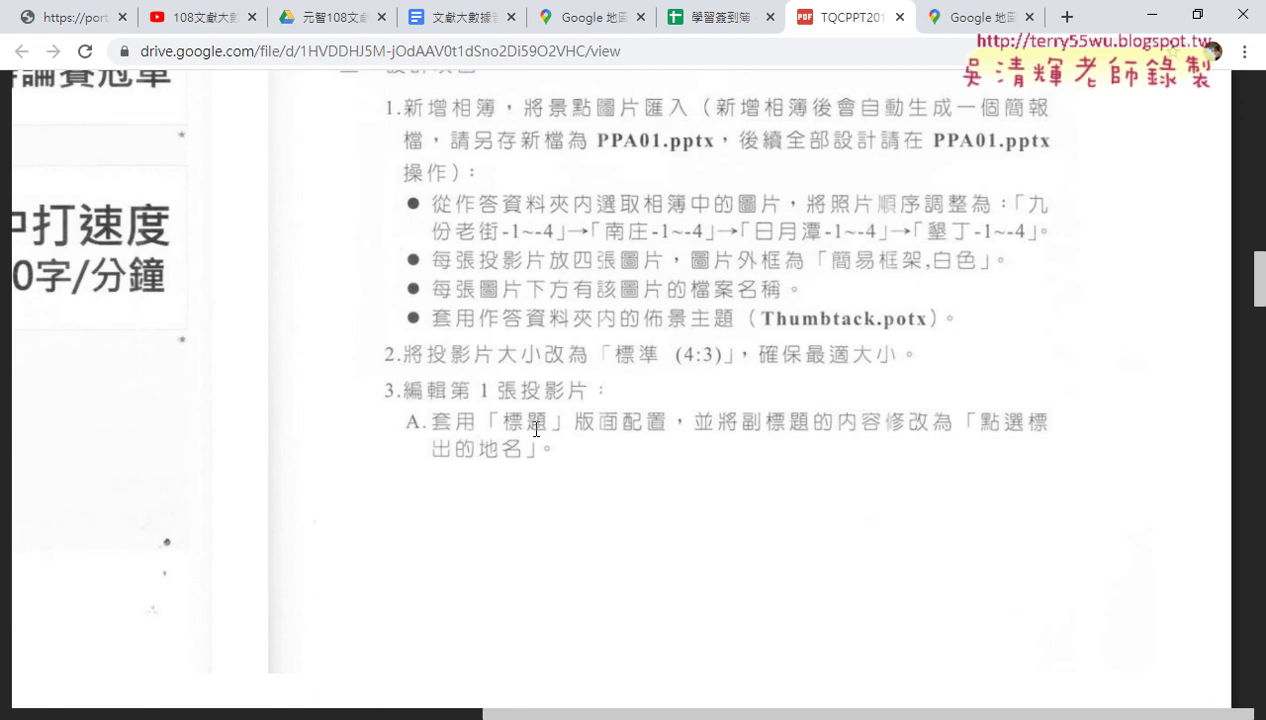
Step: Scroll the PDF down to the reference result slides on pages 5-13
{"action": "scroll", "coordinate": [536, 429], "scroll_direction": "down", "scroll_amount": 1}
{"action": "scroll", "coordinate": [536, 429], "scroll_direction": "down", "scroll_amount": 1}
{"action": "scroll", "coordinate": [534, 432], "scroll_direction": "down", "scroll_amount": 4}
{"action": "scroll", "coordinate": [532, 434], "scroll_direction": "down", "scroll_amount": 3}
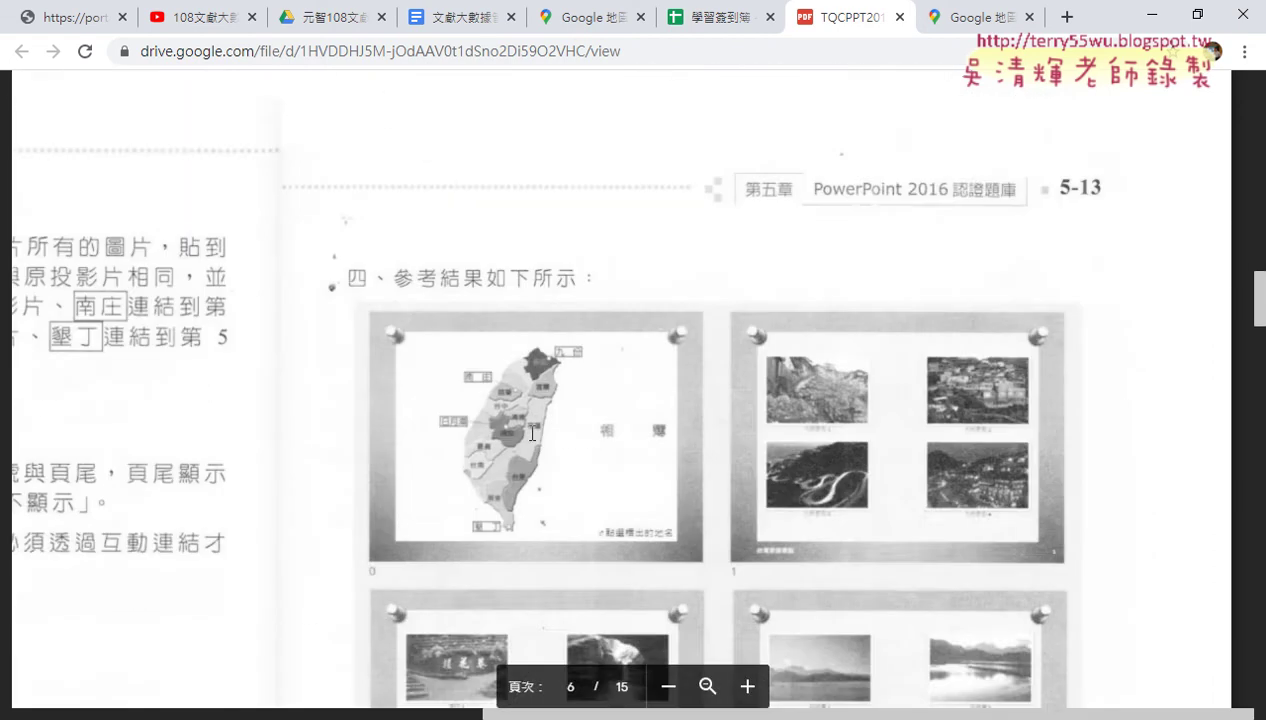
{"action": "scroll", "coordinate": [532, 434], "scroll_direction": "down", "scroll_amount": 3}
{"action": "left_click_drag", "start_coordinate": [531, 712], "coordinate": [119, 712]}
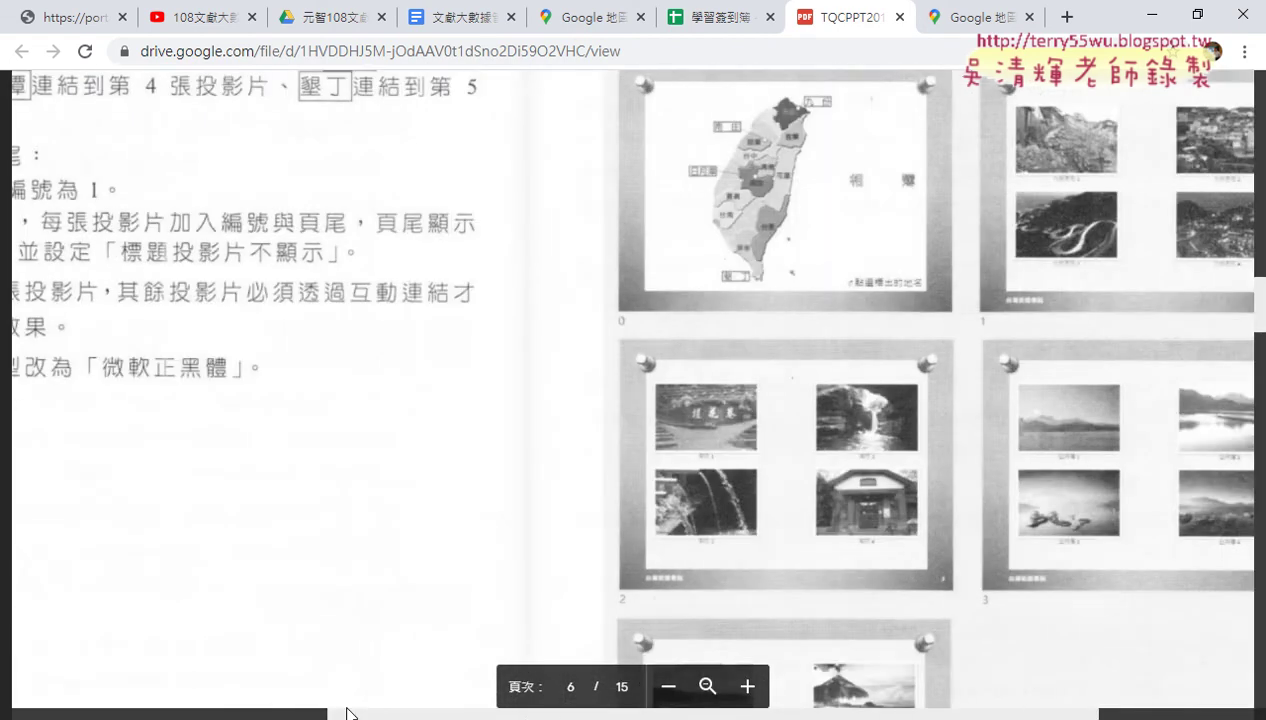
Step: Go back to steps B–6, then switch to the 104A presentation
{"action": "scroll", "coordinate": [238, 546], "scroll_direction": "up", "scroll_amount": 1}
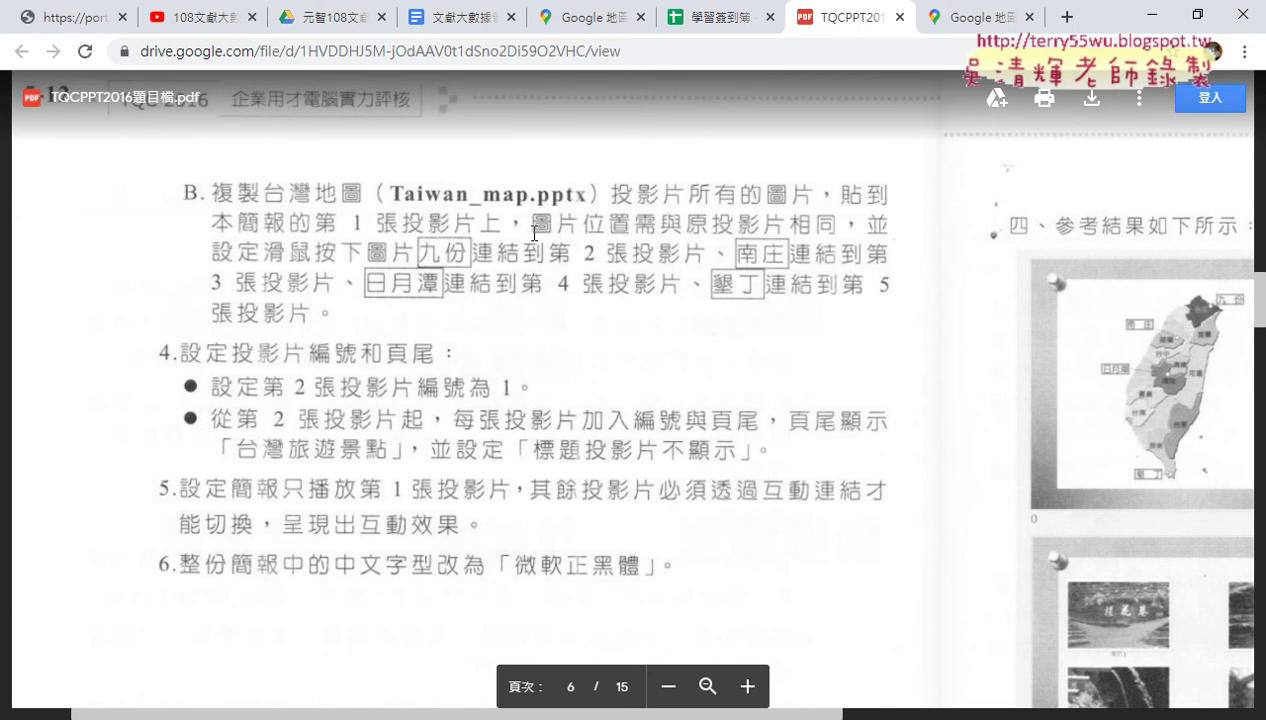
{"action": "scroll", "coordinate": [475, 317], "scroll_direction": "down", "scroll_amount": 1}
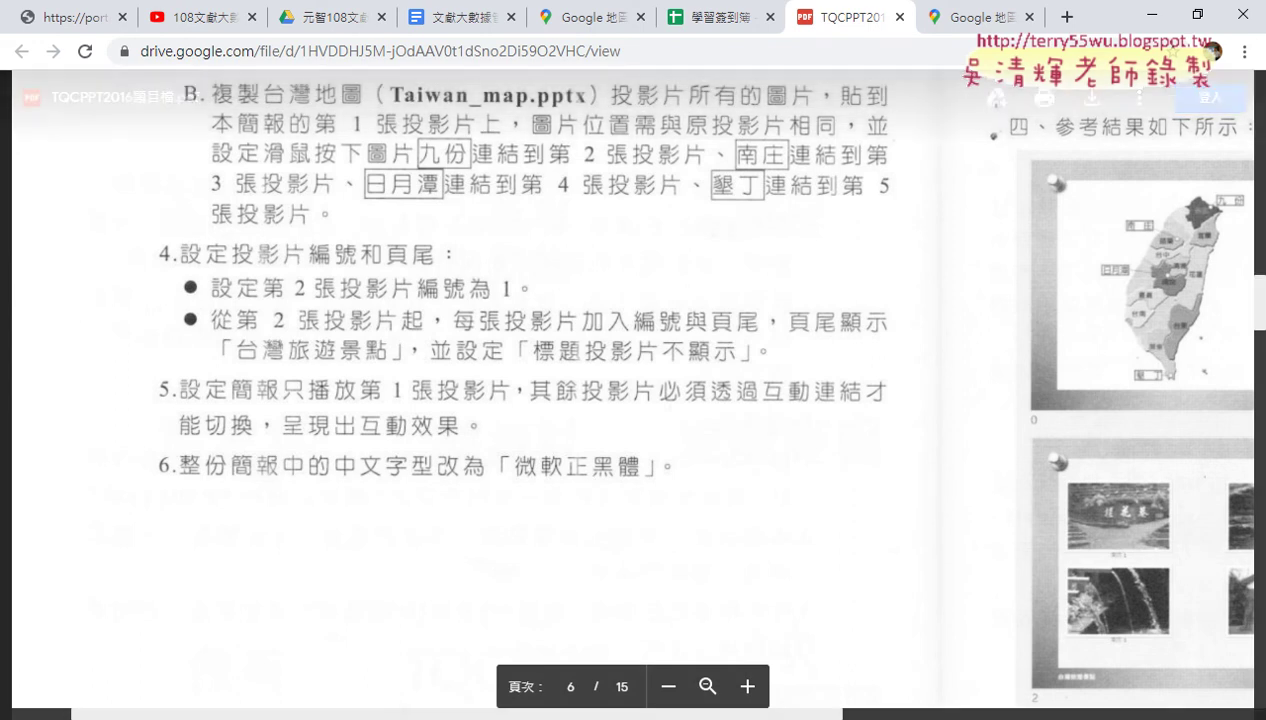
{"action": "left_click", "coordinate": [430, 655]}
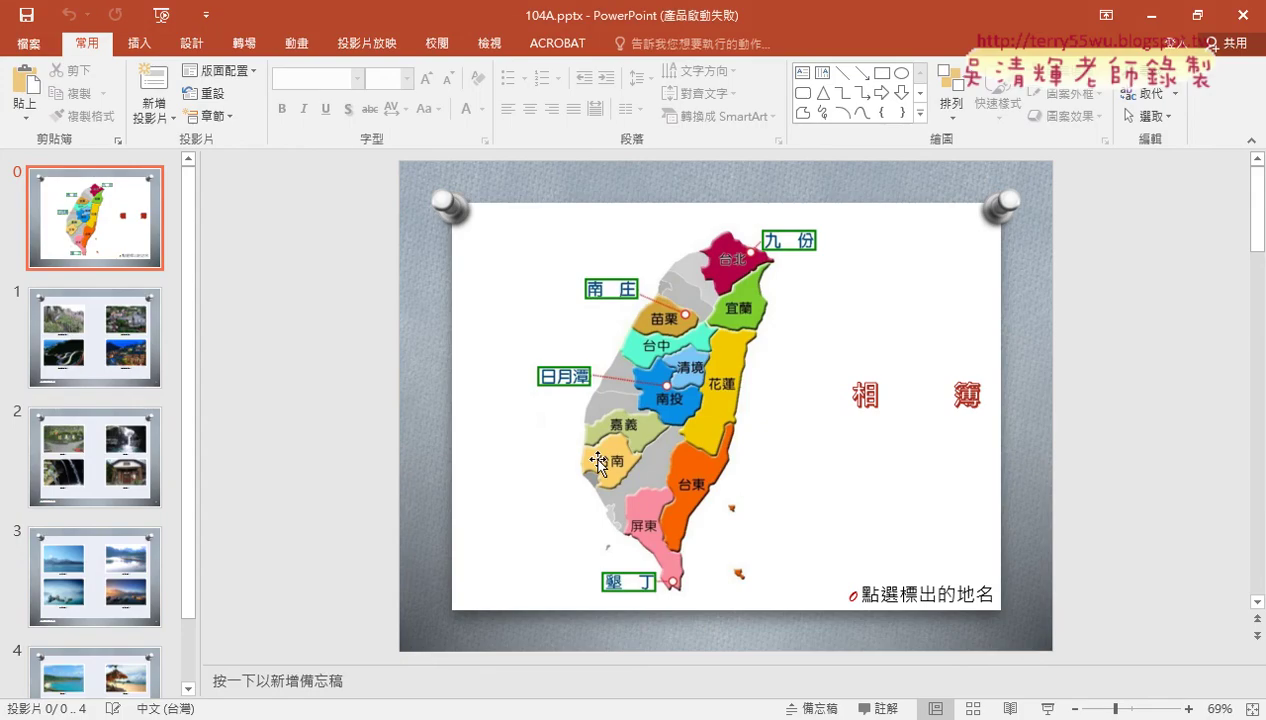
{"action": "left_click", "coordinate": [1047, 708]}
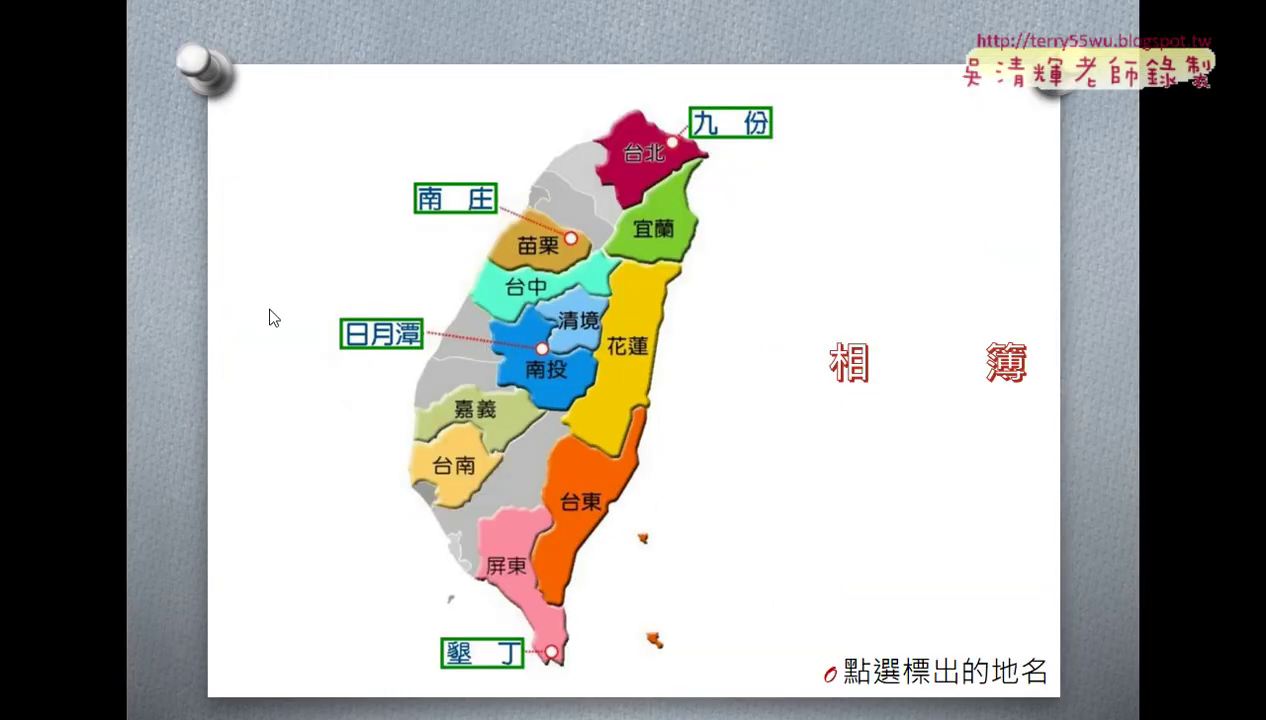
{"action": "left_click", "coordinate": [936, 209]}
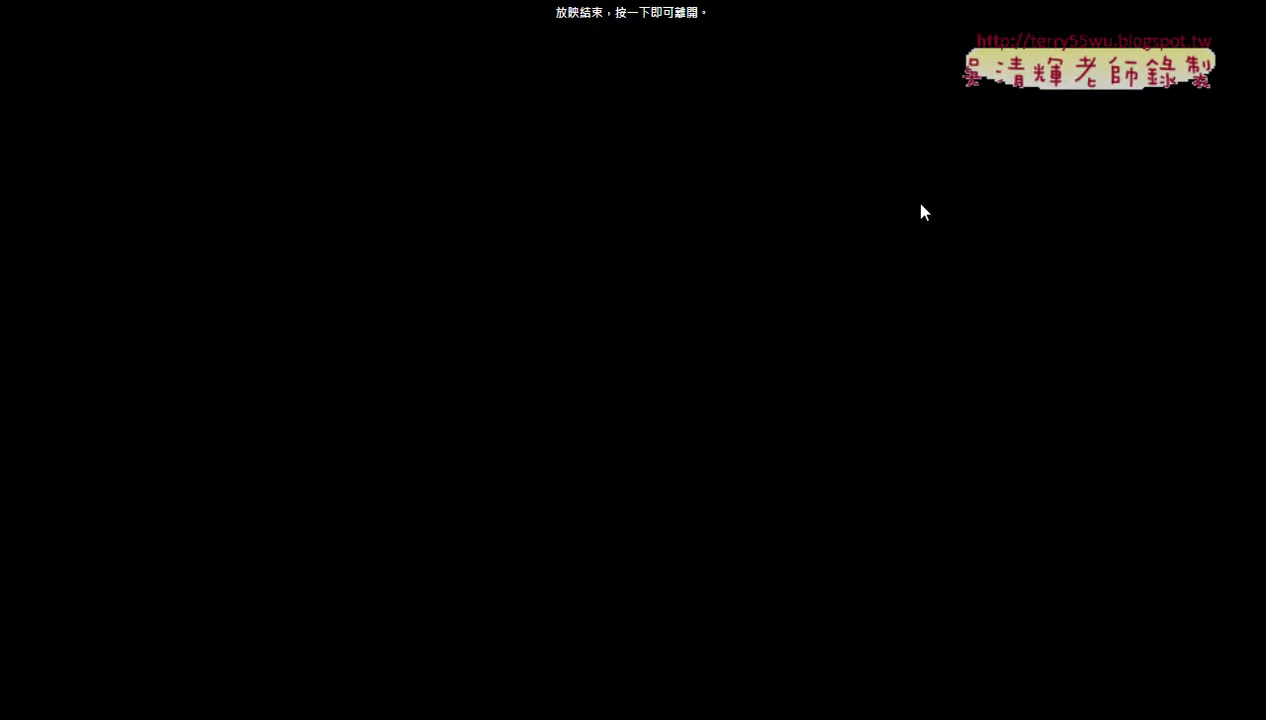
{"action": "left_click", "coordinate": [922, 210]}
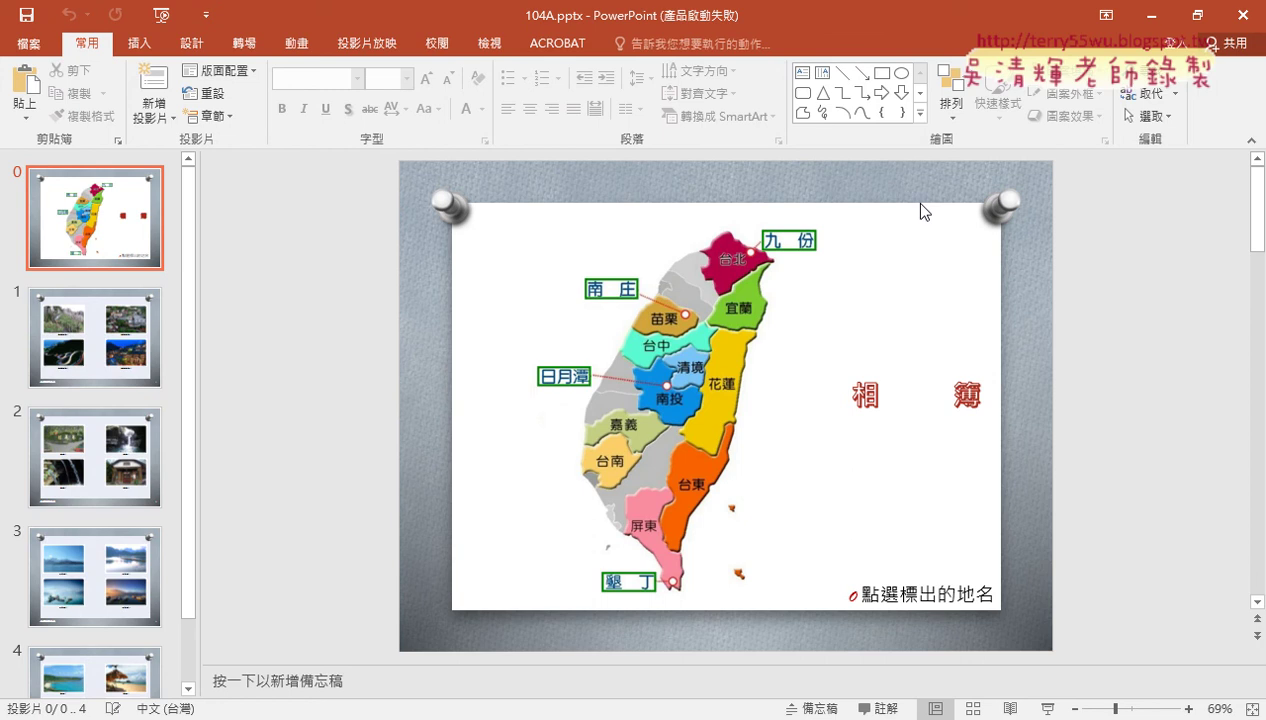
Step: Run the slide show and test the 九份, 南庄, 日月潭 and 墾丁 links, returning to the map each time
{"action": "left_click", "coordinate": [1047, 708]}
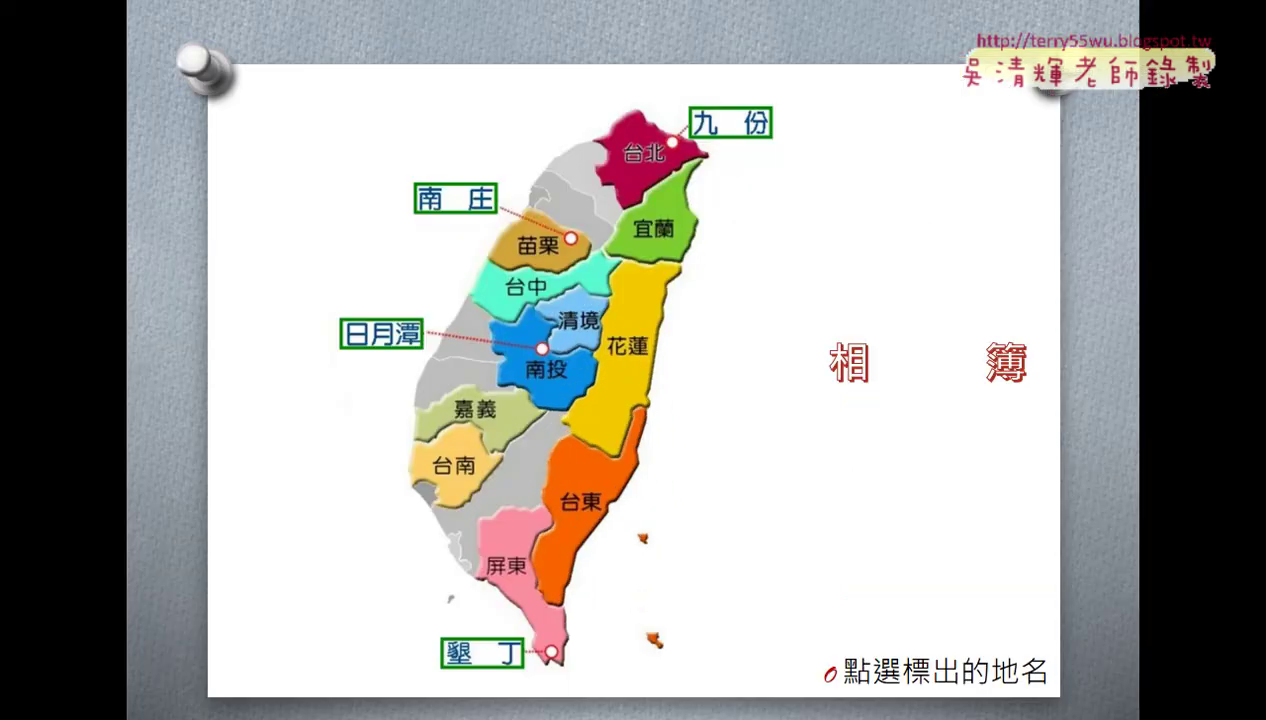
{"action": "left_click", "coordinate": [735, 125]}
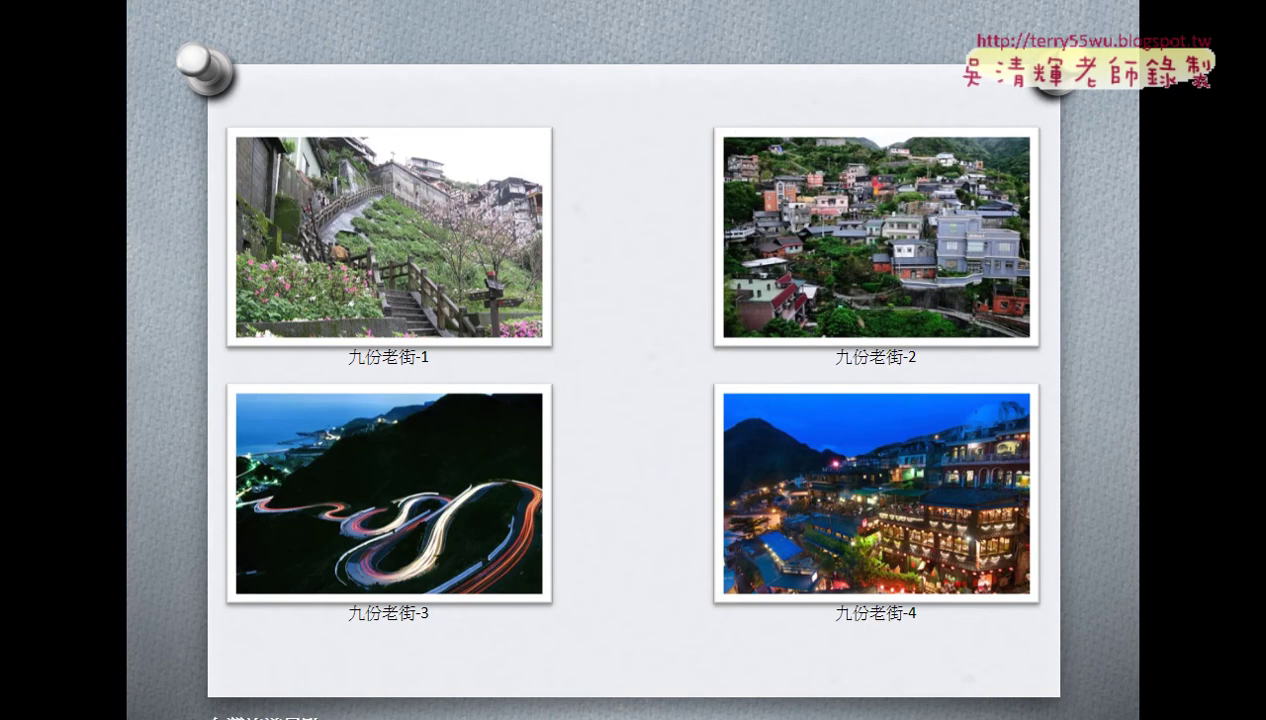
{"action": "left_click", "coordinate": [427, 268]}
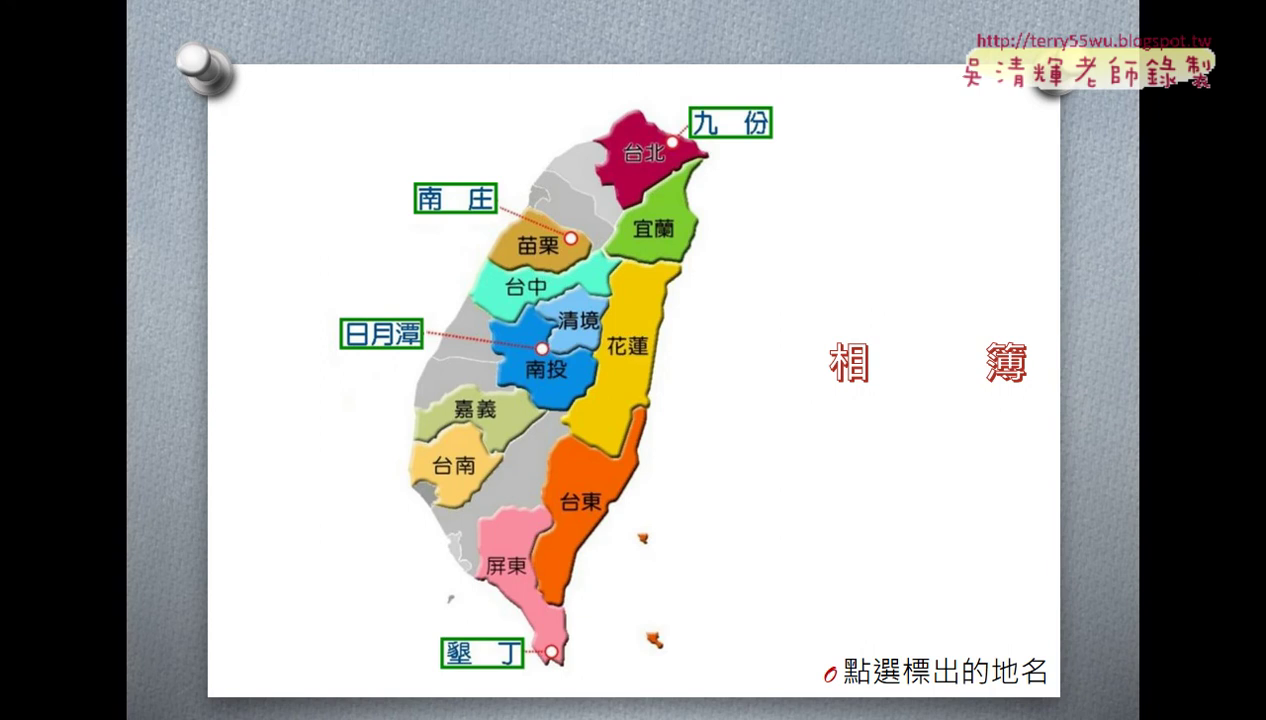
{"action": "left_click", "coordinate": [432, 188]}
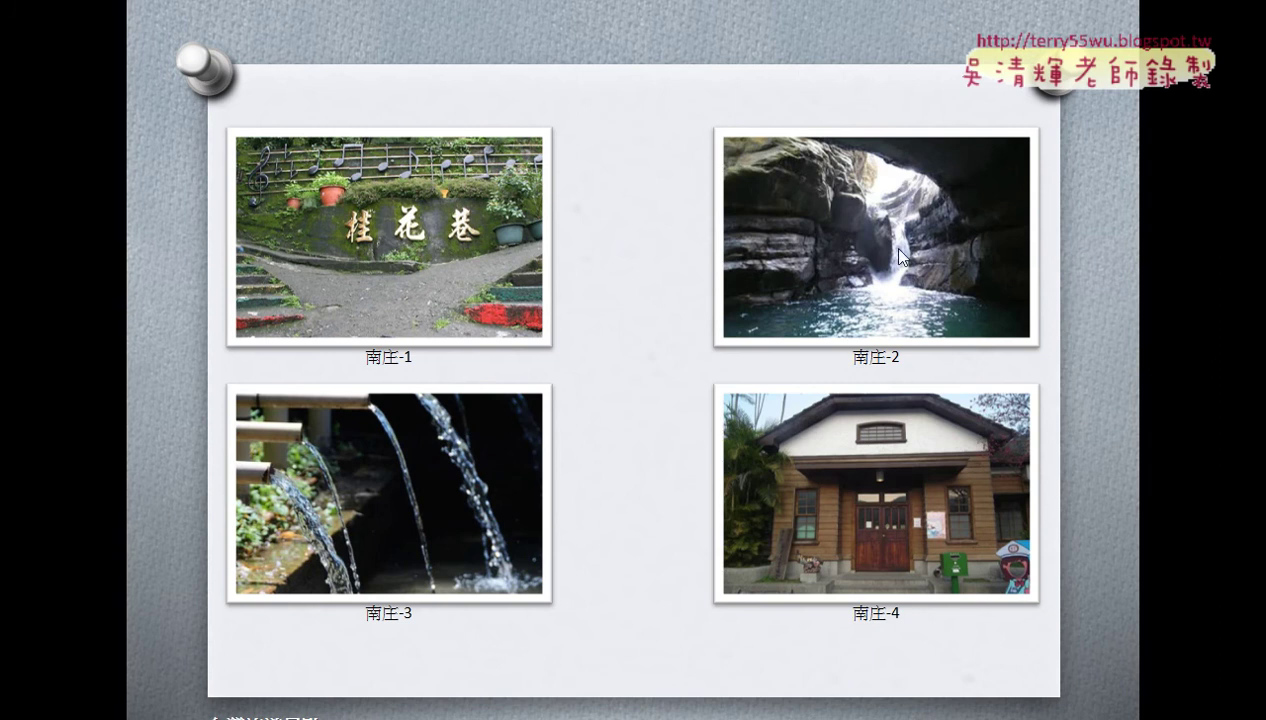
{"action": "left_click", "coordinate": [585, 370]}
{"action": "left_click", "coordinate": [385, 338]}
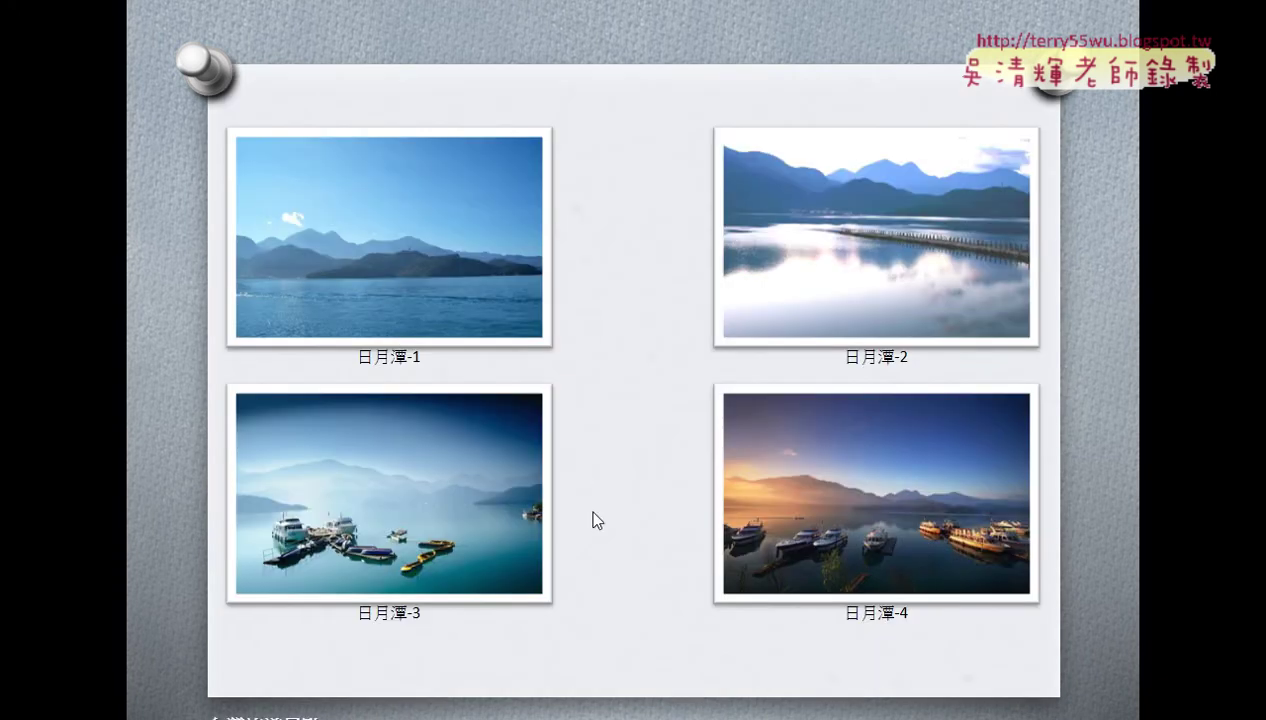
{"action": "left_click", "coordinate": [628, 487]}
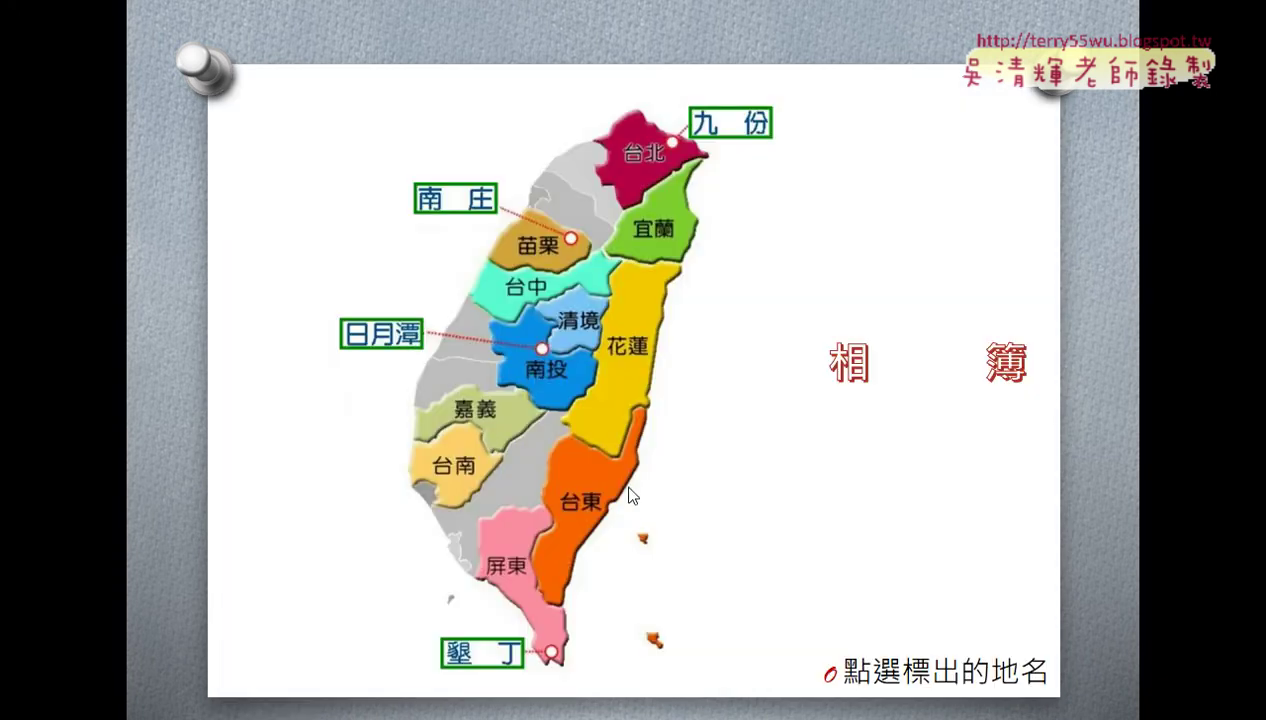
{"action": "left_click", "coordinate": [487, 650]}
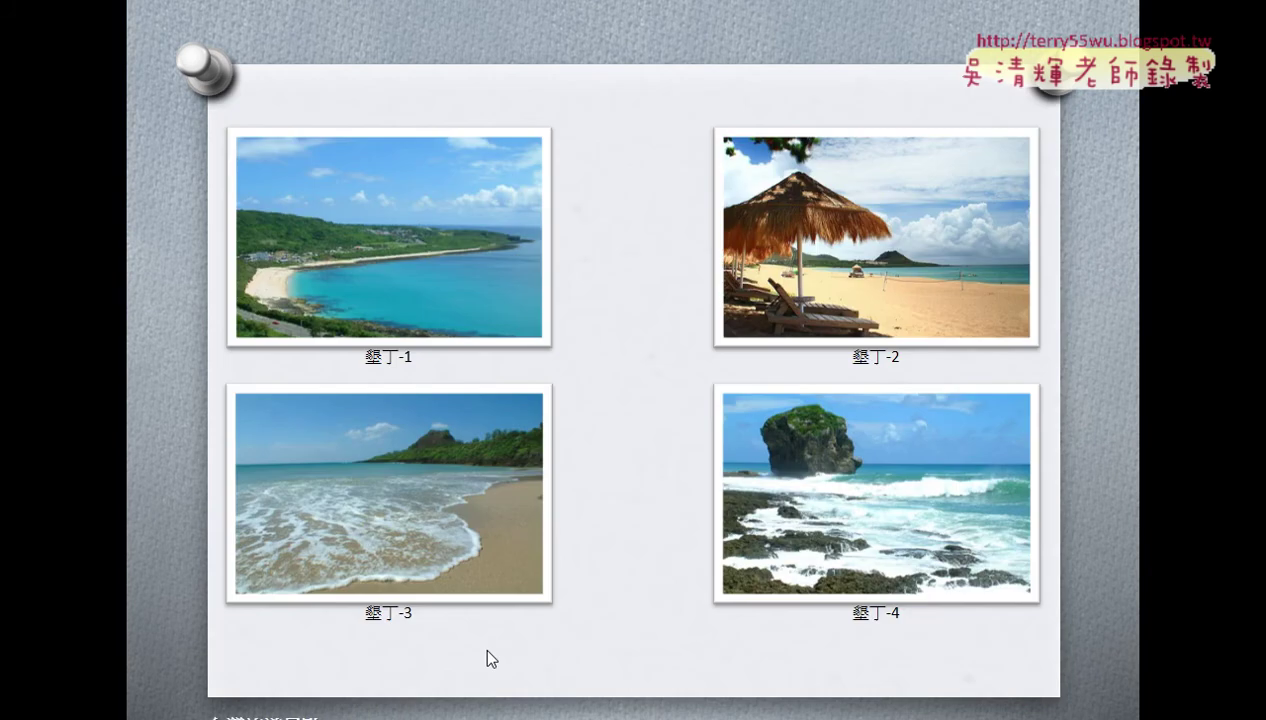
{"action": "left_click", "coordinate": [610, 432]}
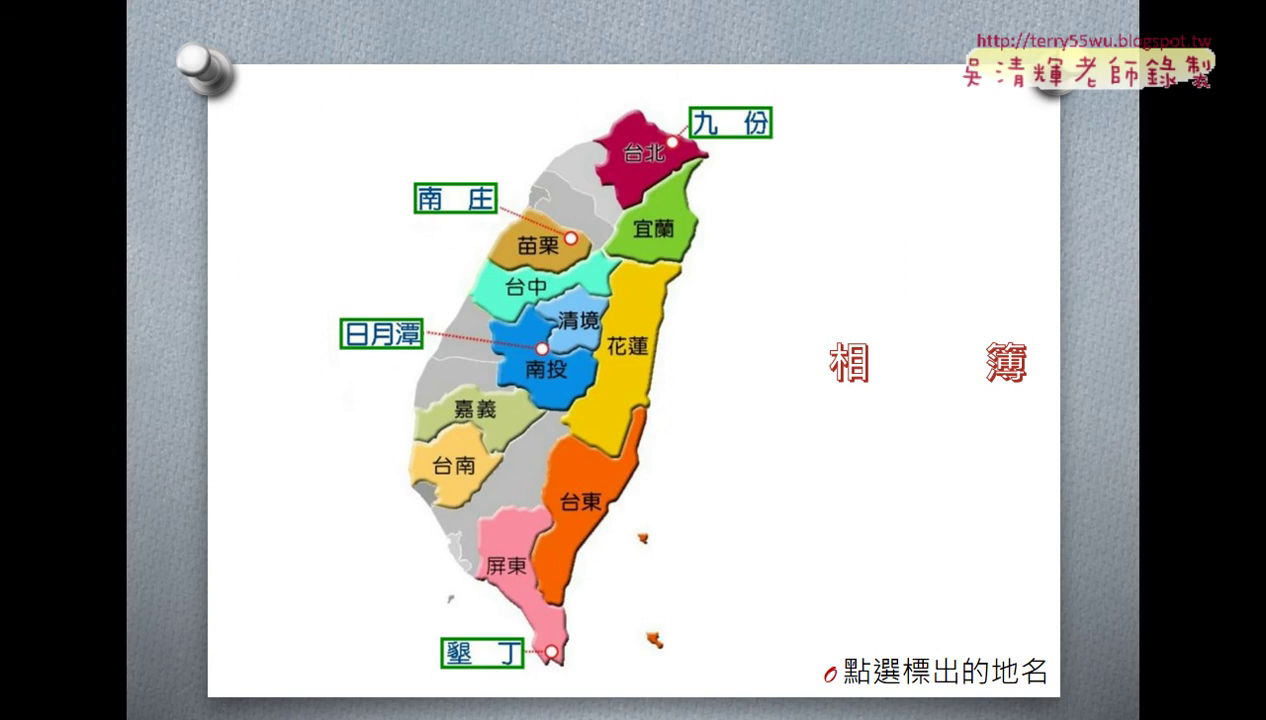
Step: Step off and back to the map, follow the 九份 link again, then end the show with Esc
{"action": "key", "text": "Right"}
{"action": "key", "text": "Left"}
{"action": "left_click", "coordinate": [733, 121]}
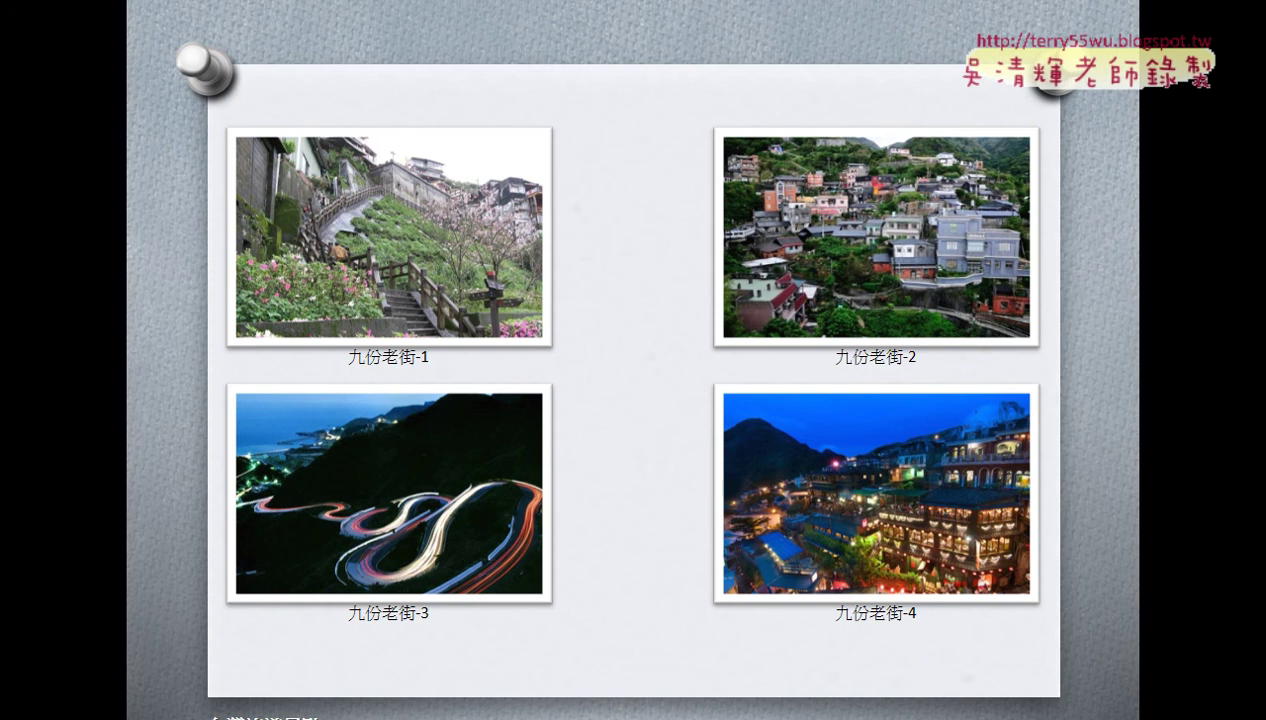
{"action": "key", "text": "Escape"}
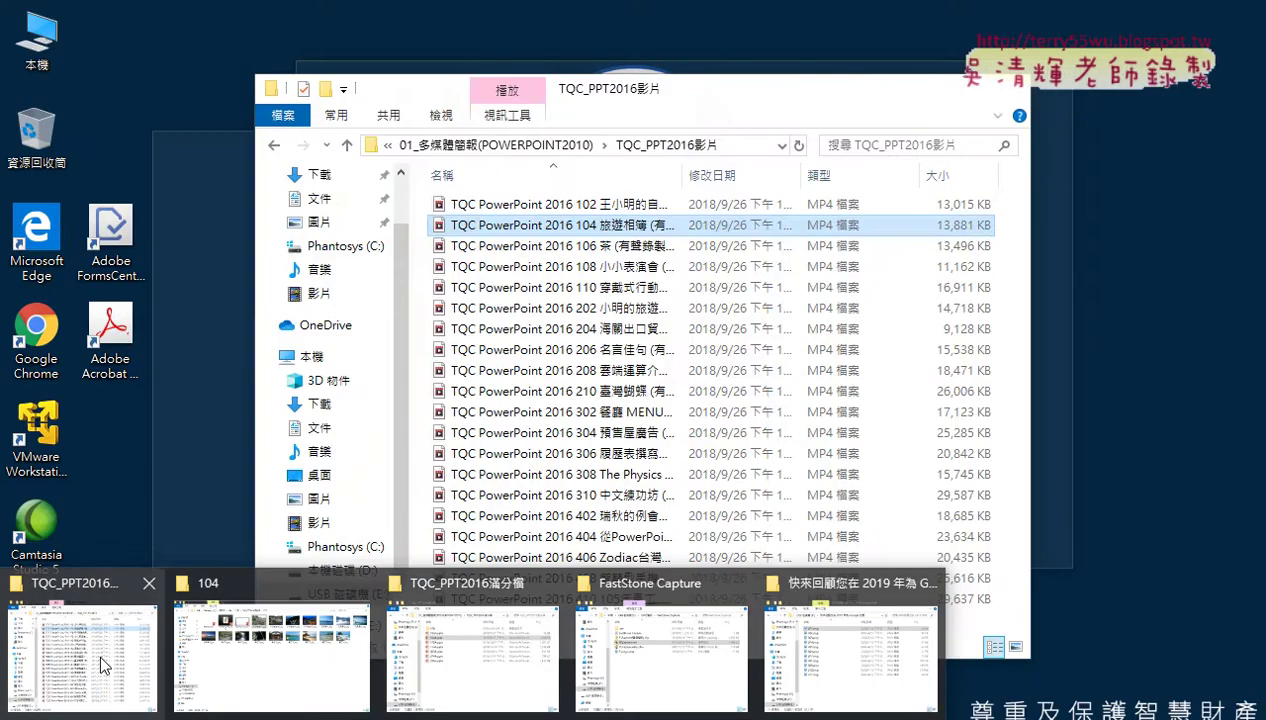
{"action": "mouse_move", "coordinate": [661, 640]}
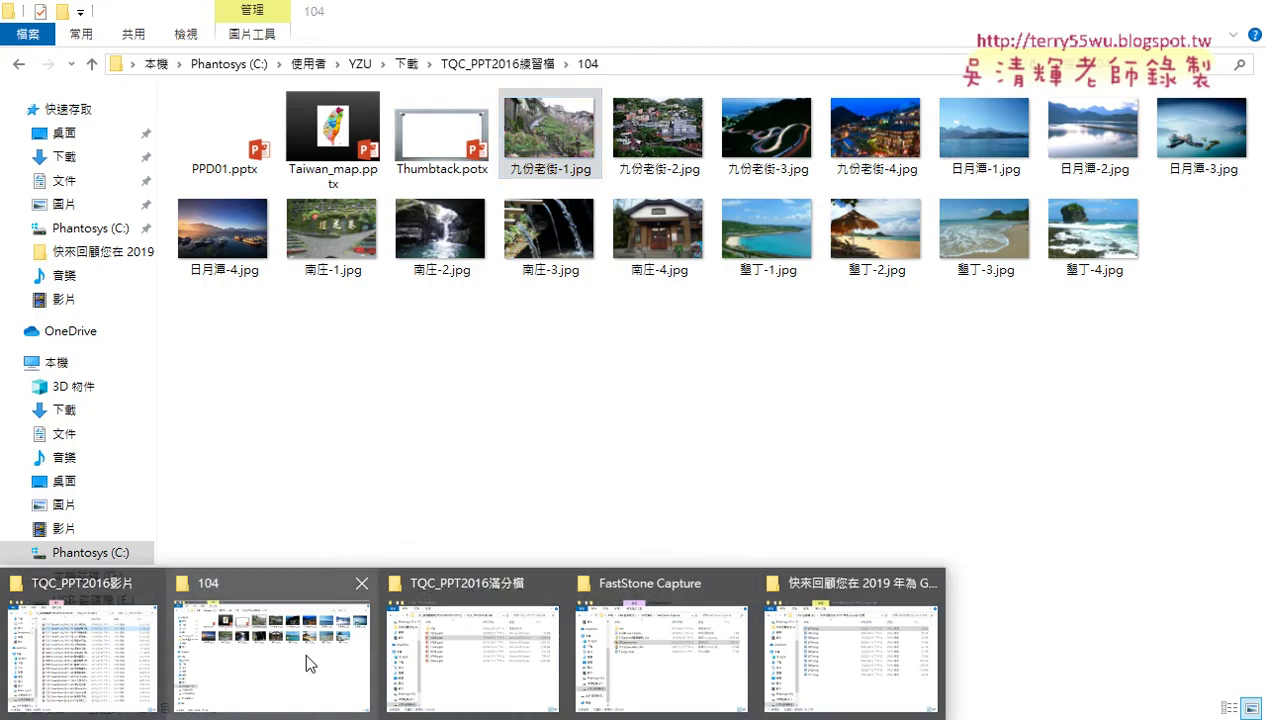
Step: Open PPD01.pptx from 下載 > TQC_PPT2016練習檔 > 104 in PowerPoint
{"action": "left_click", "coordinate": [303, 650]}
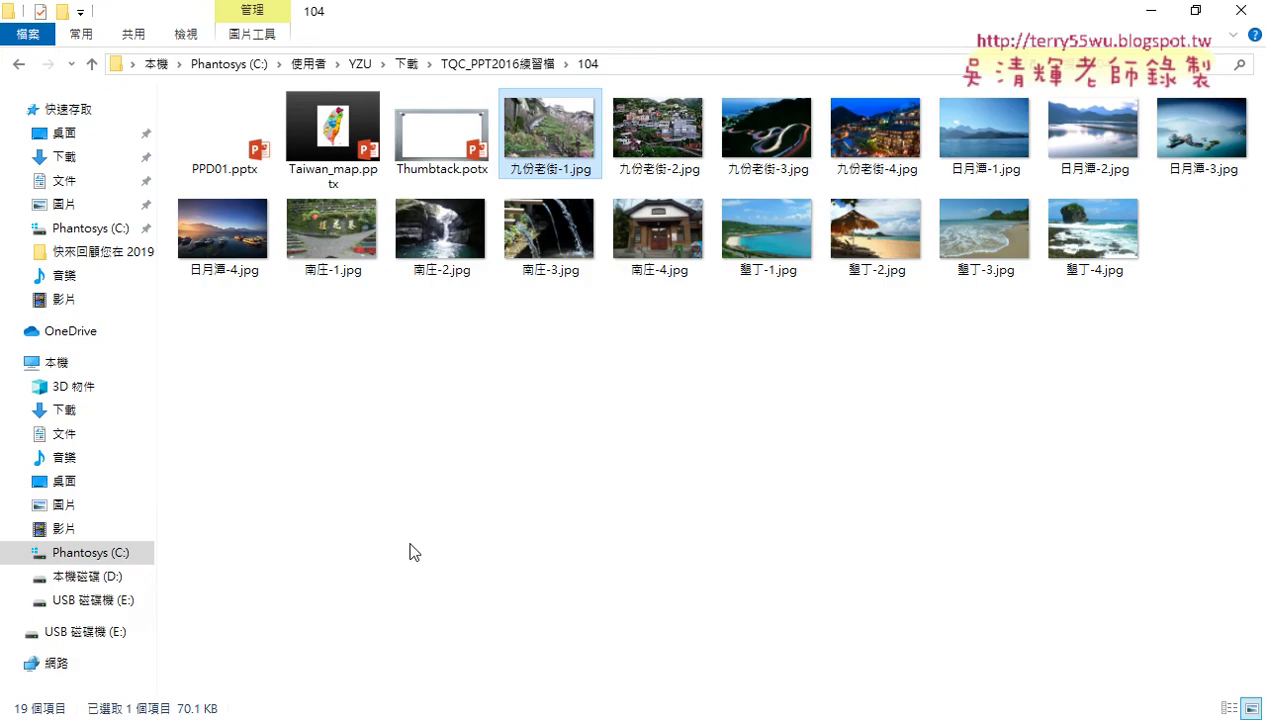
{"action": "left_click", "coordinate": [403, 63]}
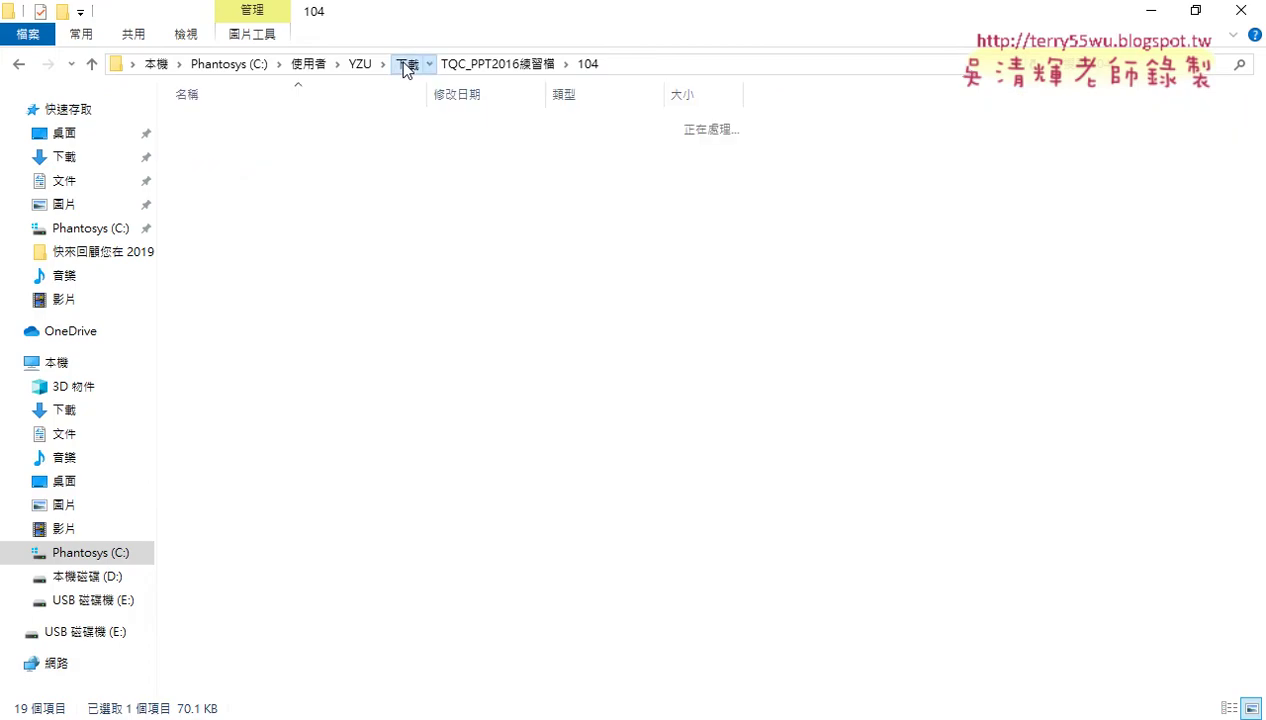
{"action": "double_click", "coordinate": [309, 143]}
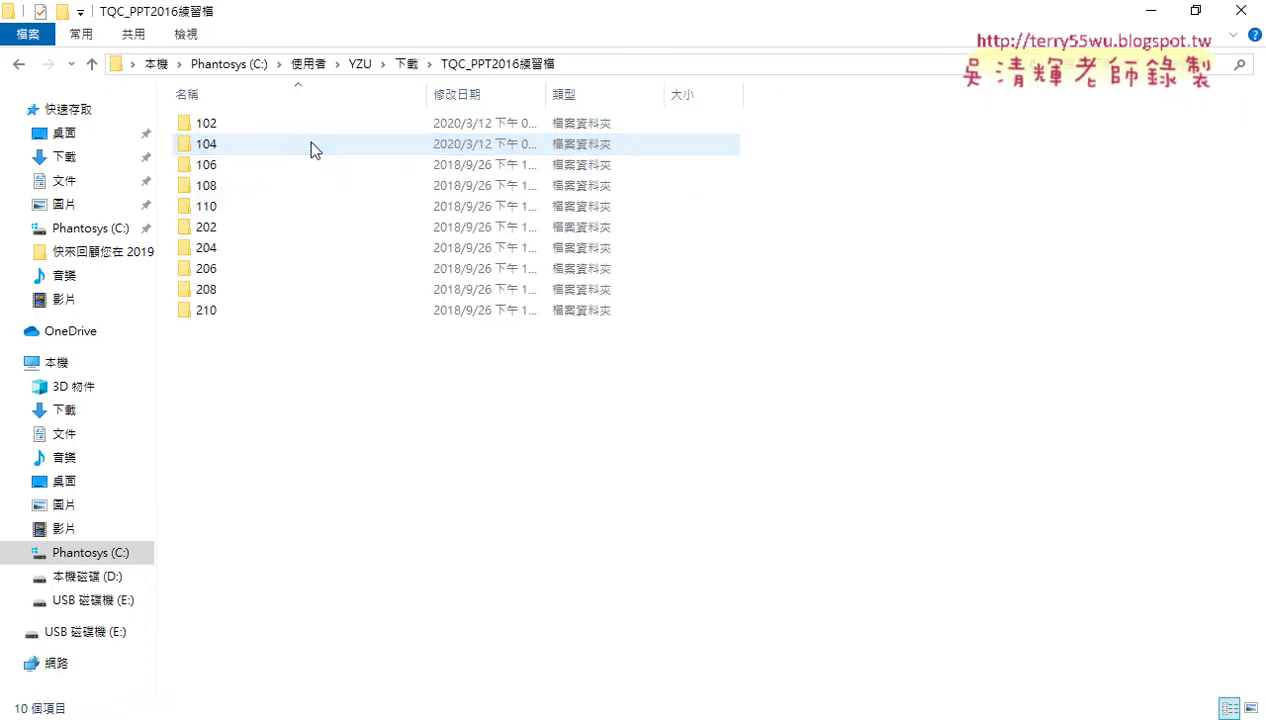
{"action": "double_click", "coordinate": [213, 148]}
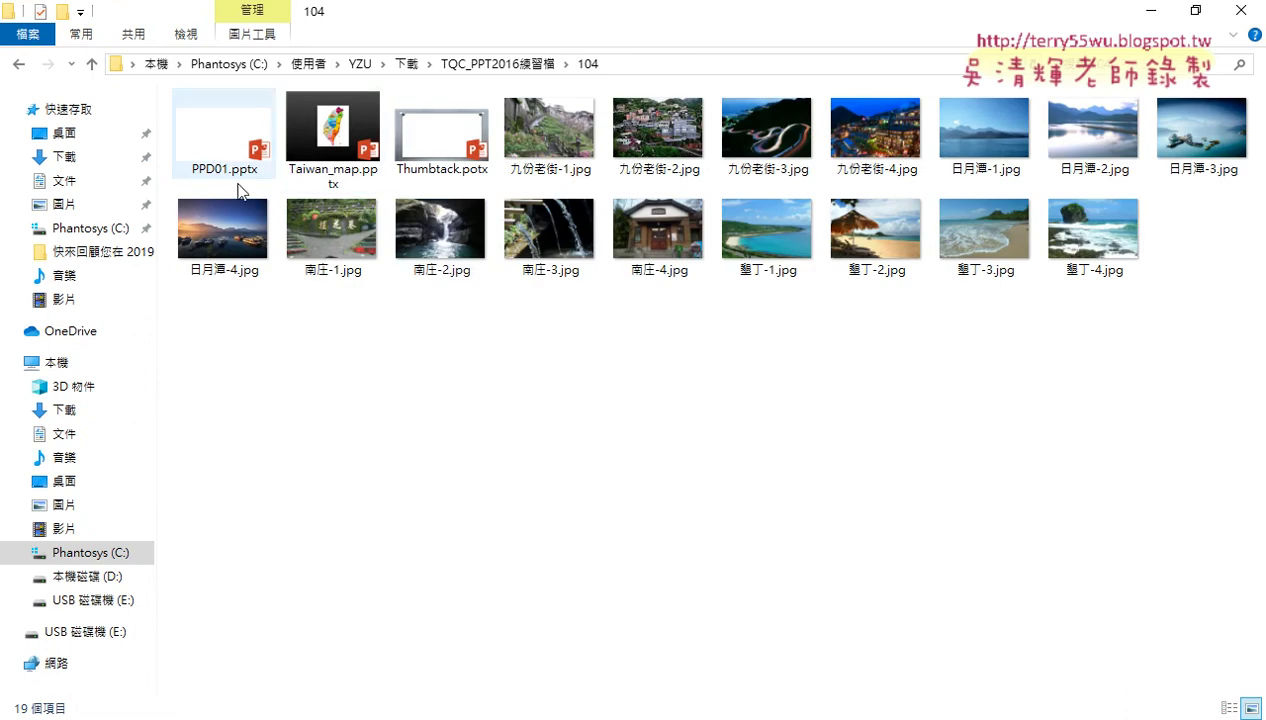
{"action": "left_click", "coordinate": [223, 148]}
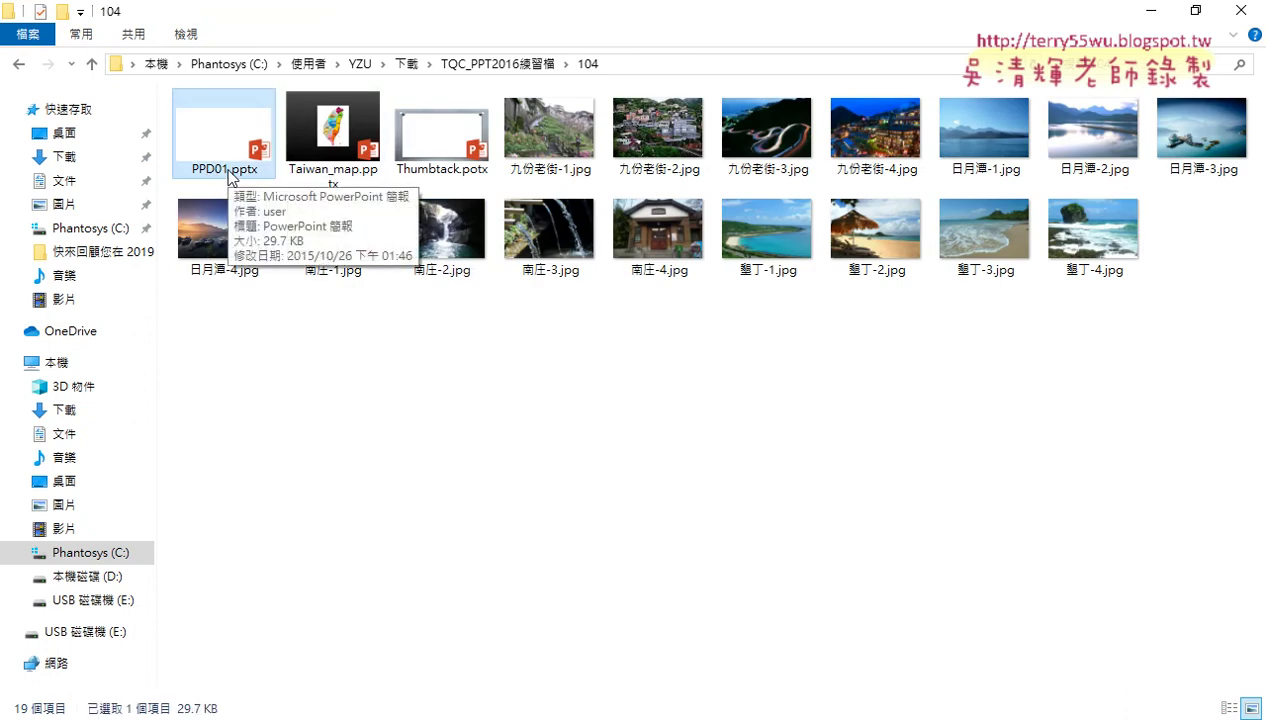
{"action": "double_click", "coordinate": [228, 128]}
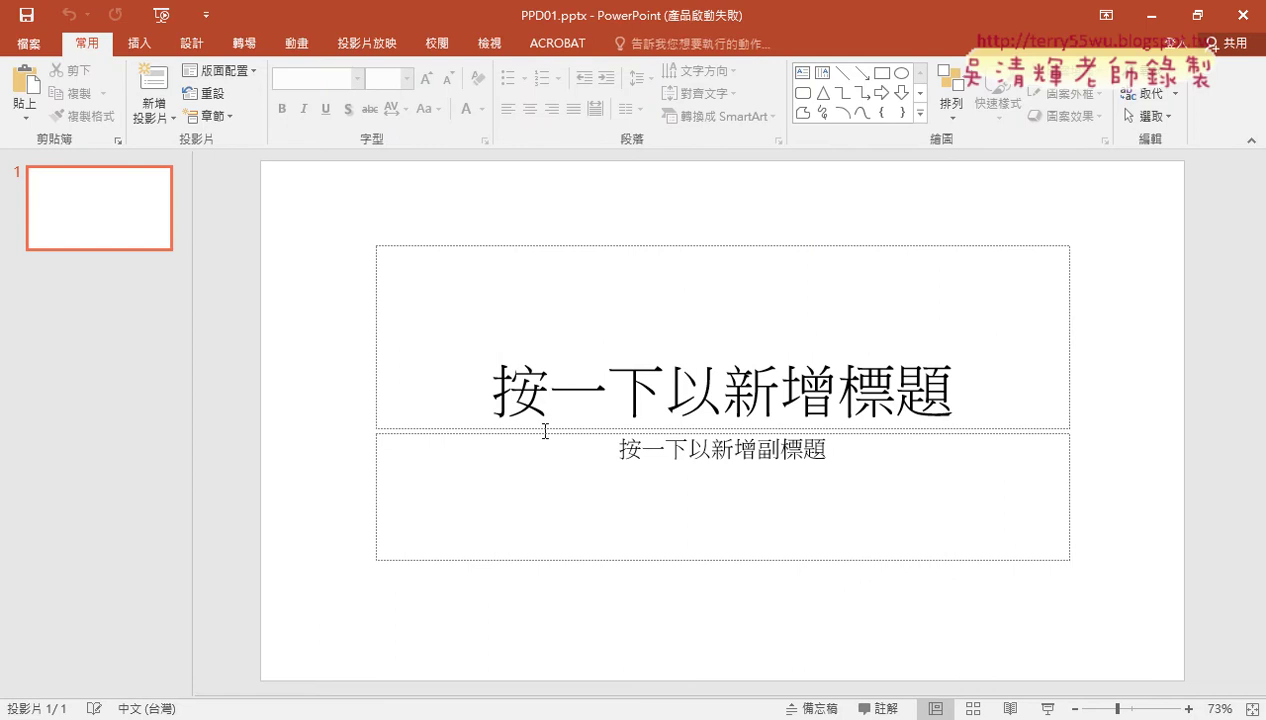
{"action": "key", "text": "alt+Tab"}
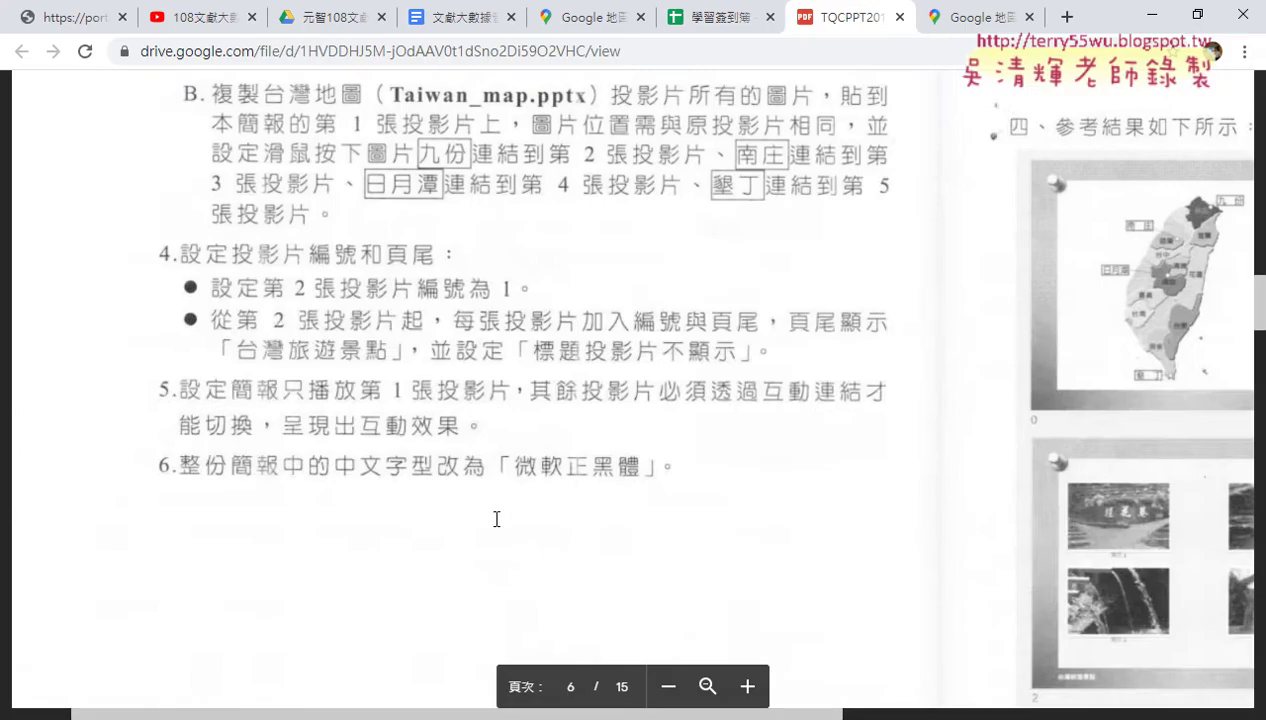
Step: Scroll the PDF to page 5's 設計項目 design requirements
{"action": "scroll", "coordinate": [497, 519], "scroll_direction": "down", "scroll_amount": 10}
{"action": "scroll", "coordinate": [497, 519], "scroll_direction": "up", "scroll_amount": 2}
{"action": "scroll", "coordinate": [497, 519], "scroll_direction": "up", "scroll_amount": 3}
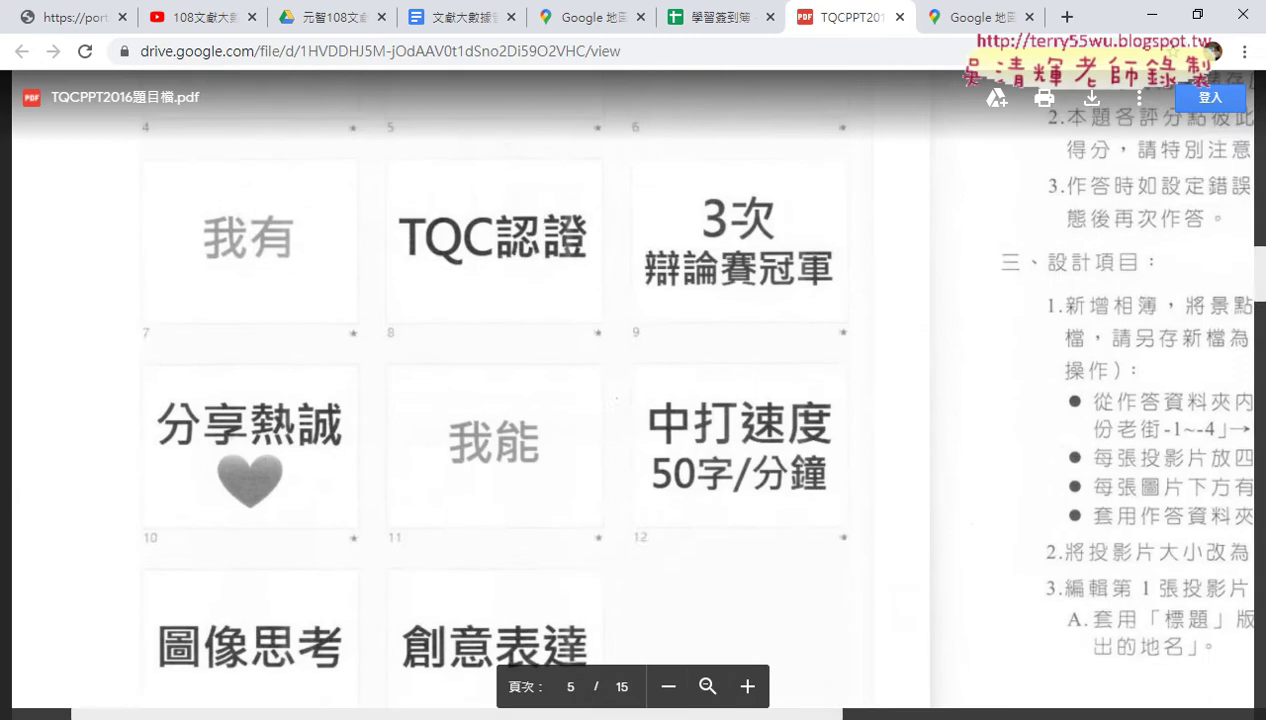
{"action": "left_click", "coordinate": [1257, 712]}
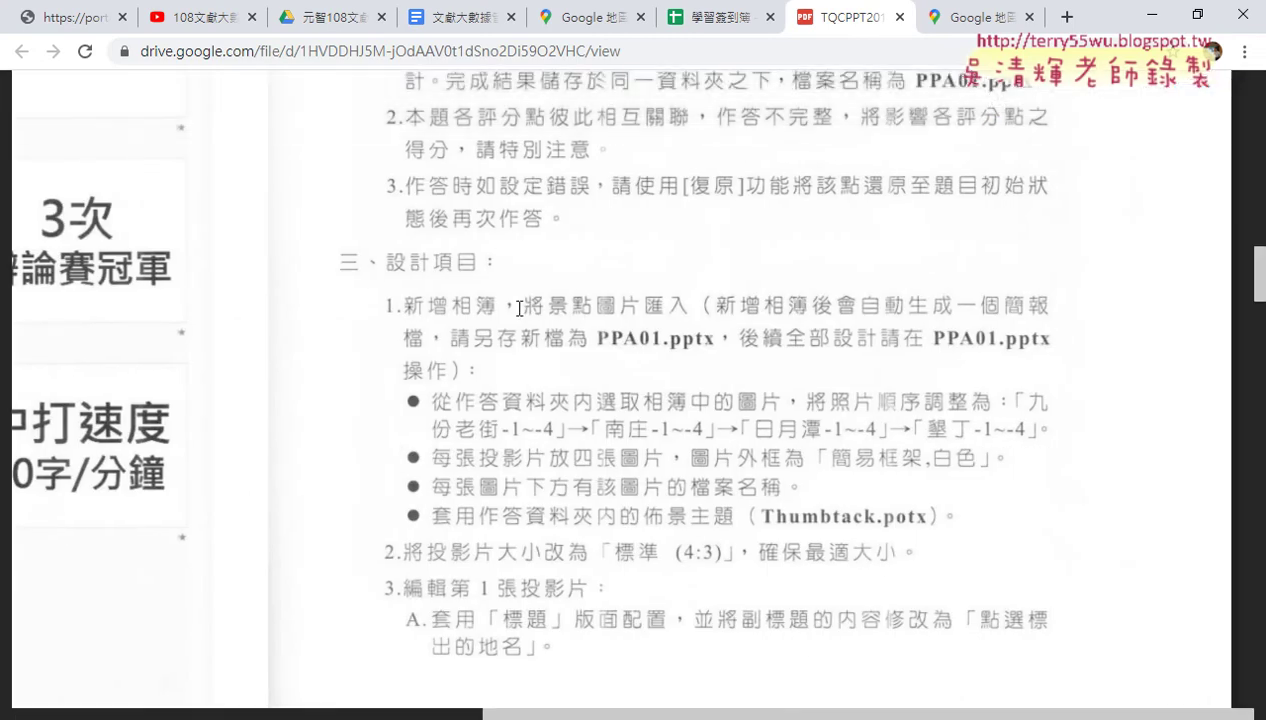
{"action": "scroll", "coordinate": [489, 303], "scroll_direction": "up", "scroll_amount": 2}
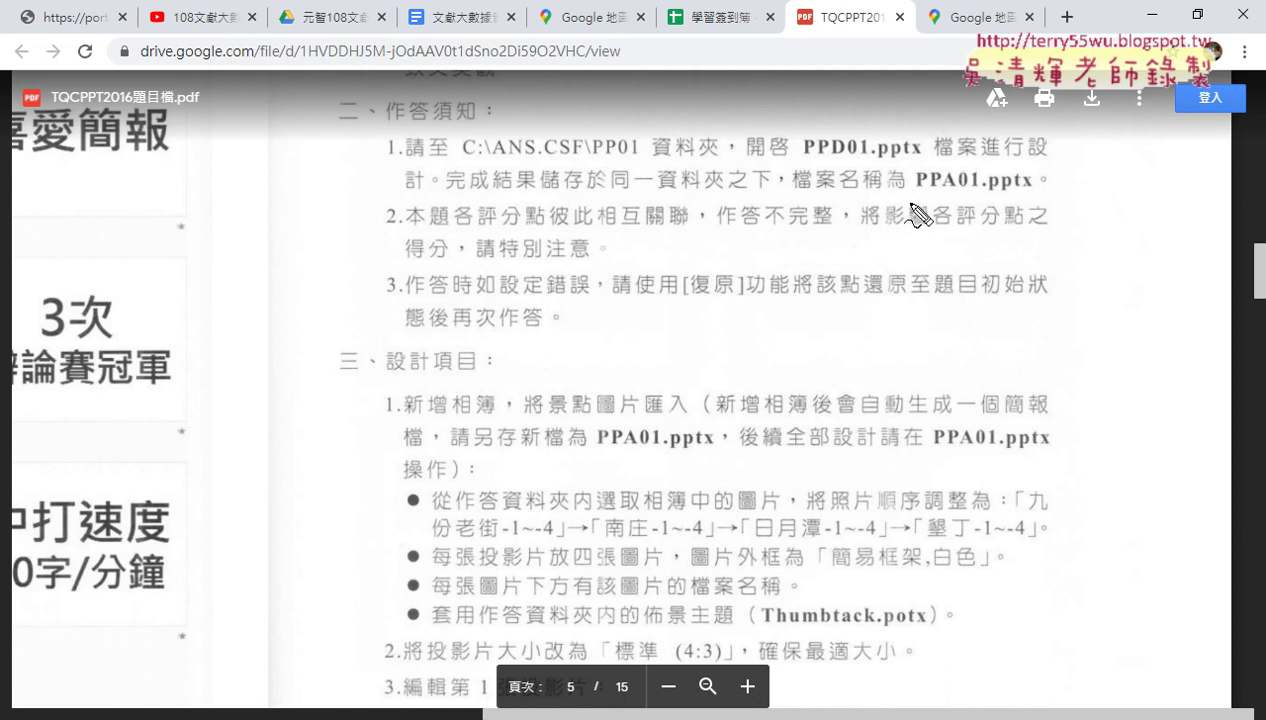
Step: Pen-annotate 104 beside the PPA01.pptx file name, then clear the red marks
{"action": "left_click_drag", "start_coordinate": [943, 194], "coordinate": [961, 194]}
{"action": "mouse_move", "coordinate": [965, 170]}
{"action": "left_mouse_down"}
{"action": "mouse_move", "coordinate": [960, 195]}
{"action": "mouse_move", "coordinate": [986, 170]}
{"action": "mouse_move", "coordinate": [1042, 182]}
{"action": "mouse_move", "coordinate": [1028, 205]}
{"action": "left_mouse_up"}
{"action": "left_click_drag", "start_coordinate": [906, 212], "coordinate": [1030, 210]}
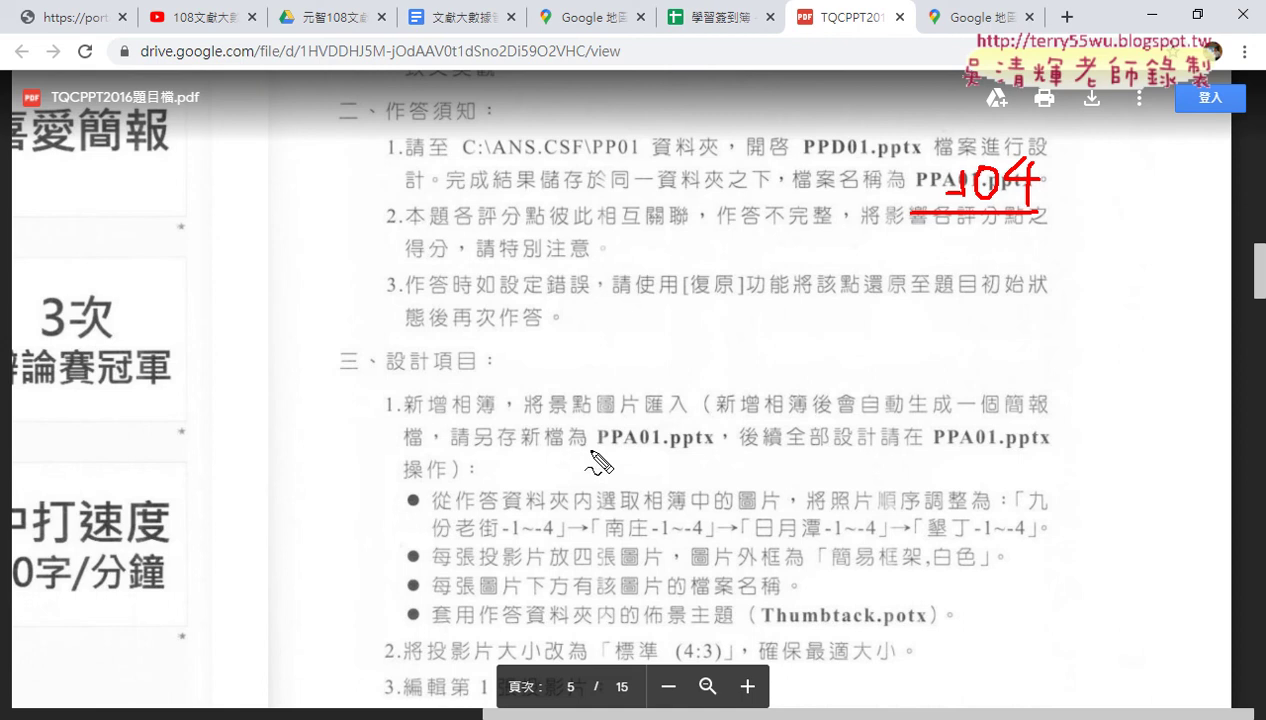
{"action": "key", "text": "Escape"}
{"action": "scroll", "coordinate": [544, 451], "scroll_direction": "down", "scroll_amount": 2}
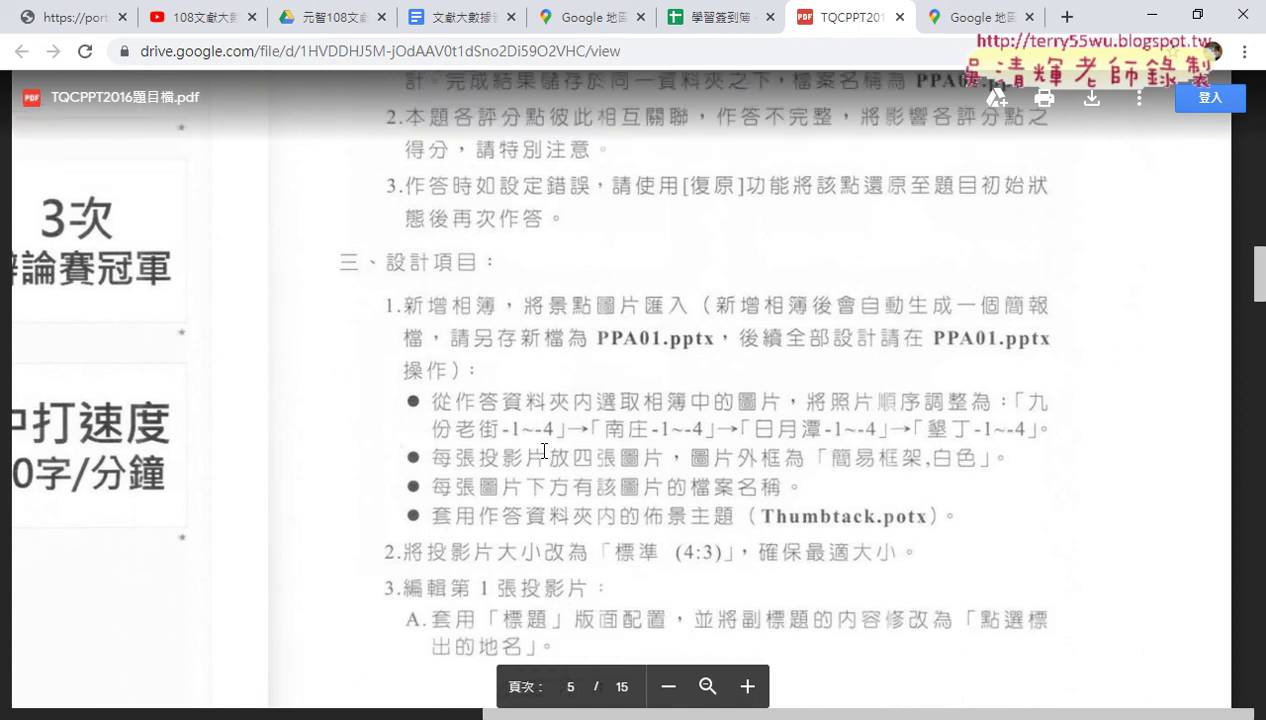
{"action": "scroll", "coordinate": [544, 451], "scroll_direction": "down", "scroll_amount": 1}
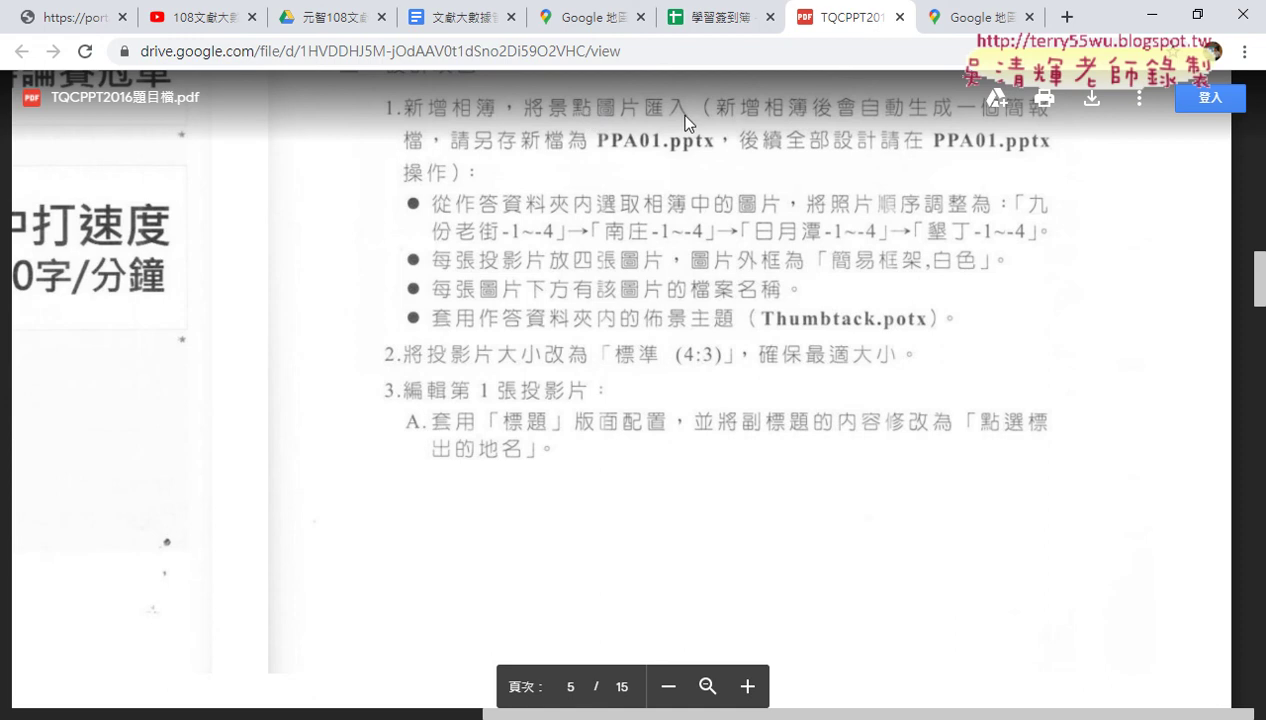
{"action": "scroll", "coordinate": [740, 125], "scroll_direction": "up", "scroll_amount": 1}
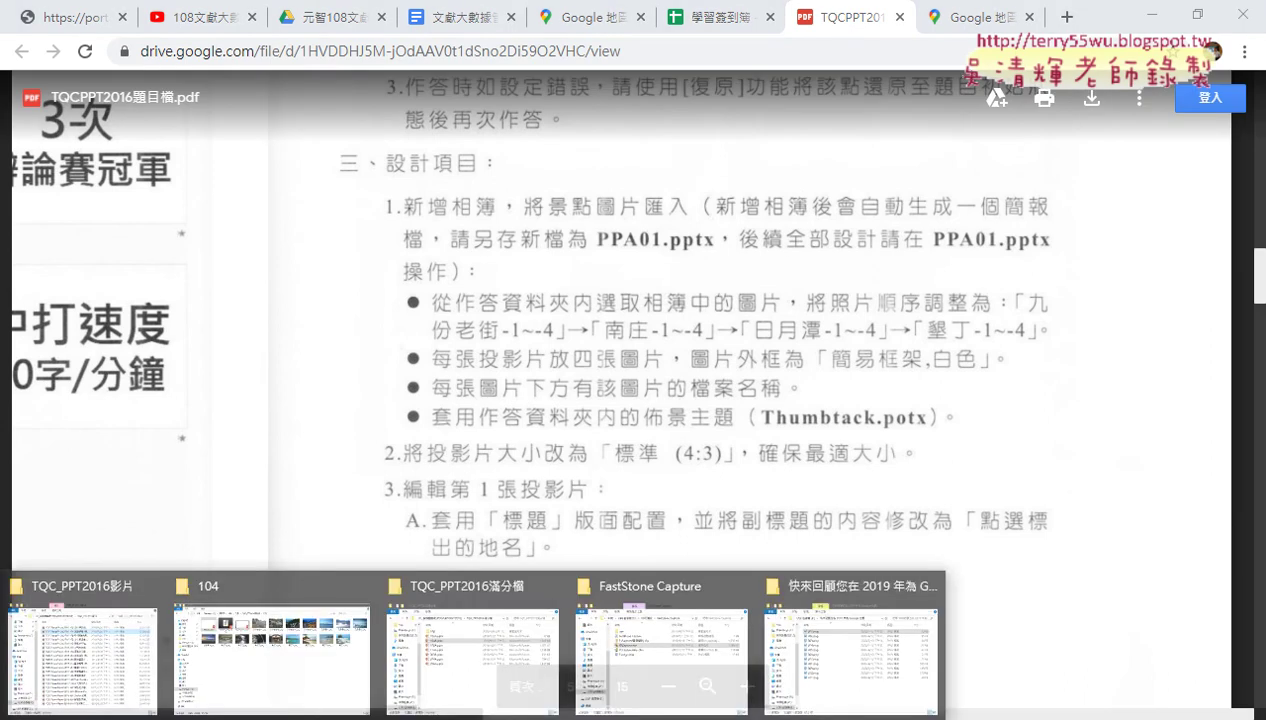
Step: Show the 104 folder in Details view and select its sixteen scenic JPG photos
{"action": "left_click", "coordinate": [322, 693]}
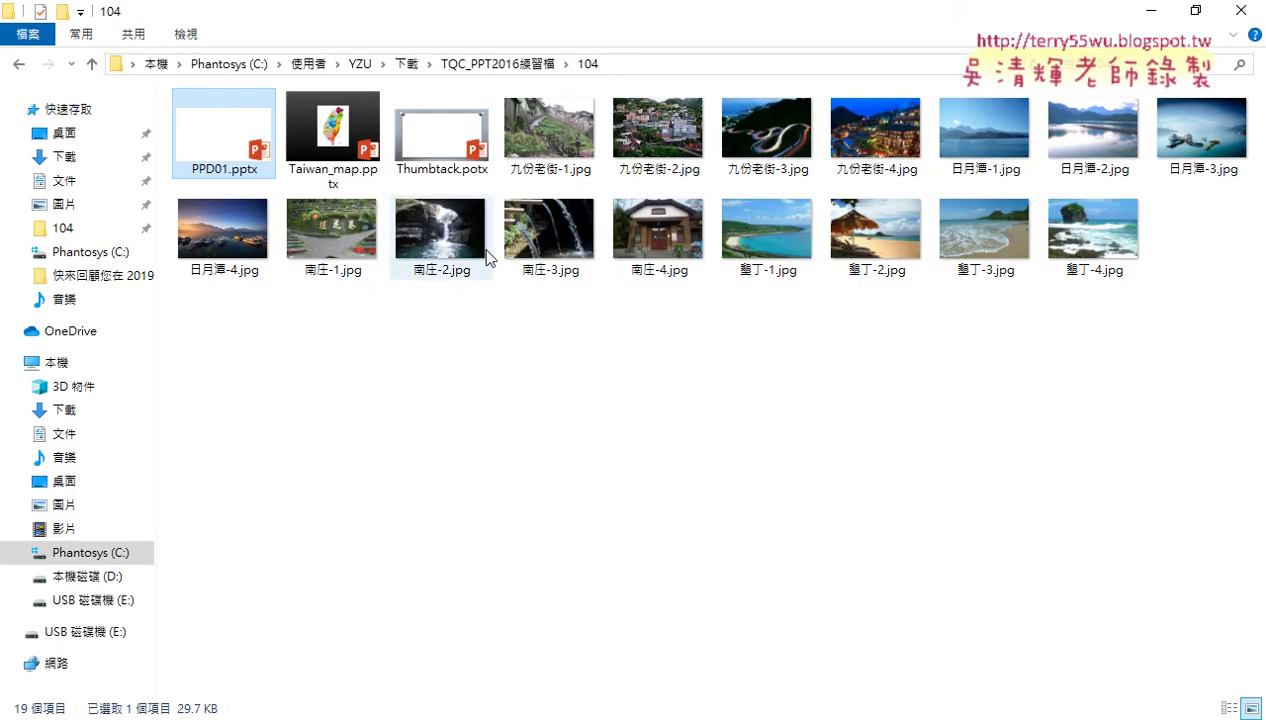
{"action": "left_click", "coordinate": [1229, 707]}
{"action": "left_click_drag", "start_coordinate": [297, 557], "coordinate": [240, 195]}
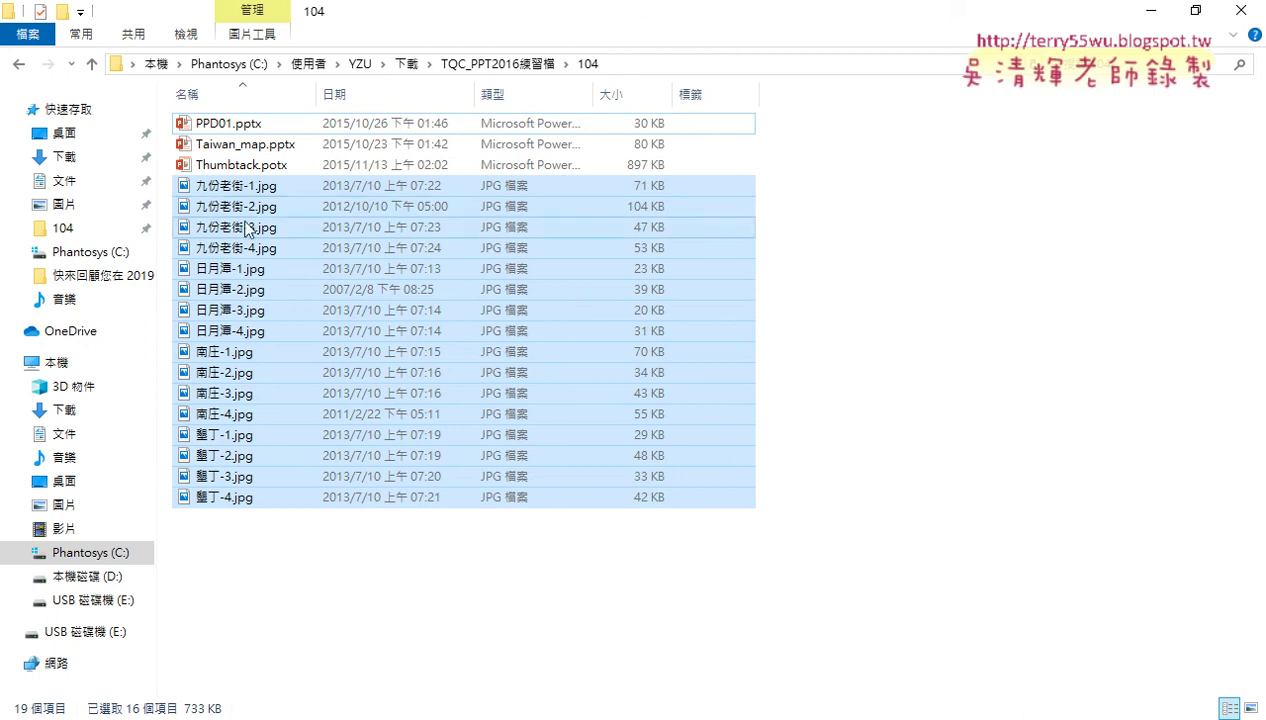
Step: Switch to PPD01.pptx and start a new photo album from the Insert ribbon
{"action": "left_click", "coordinate": [366, 675]}
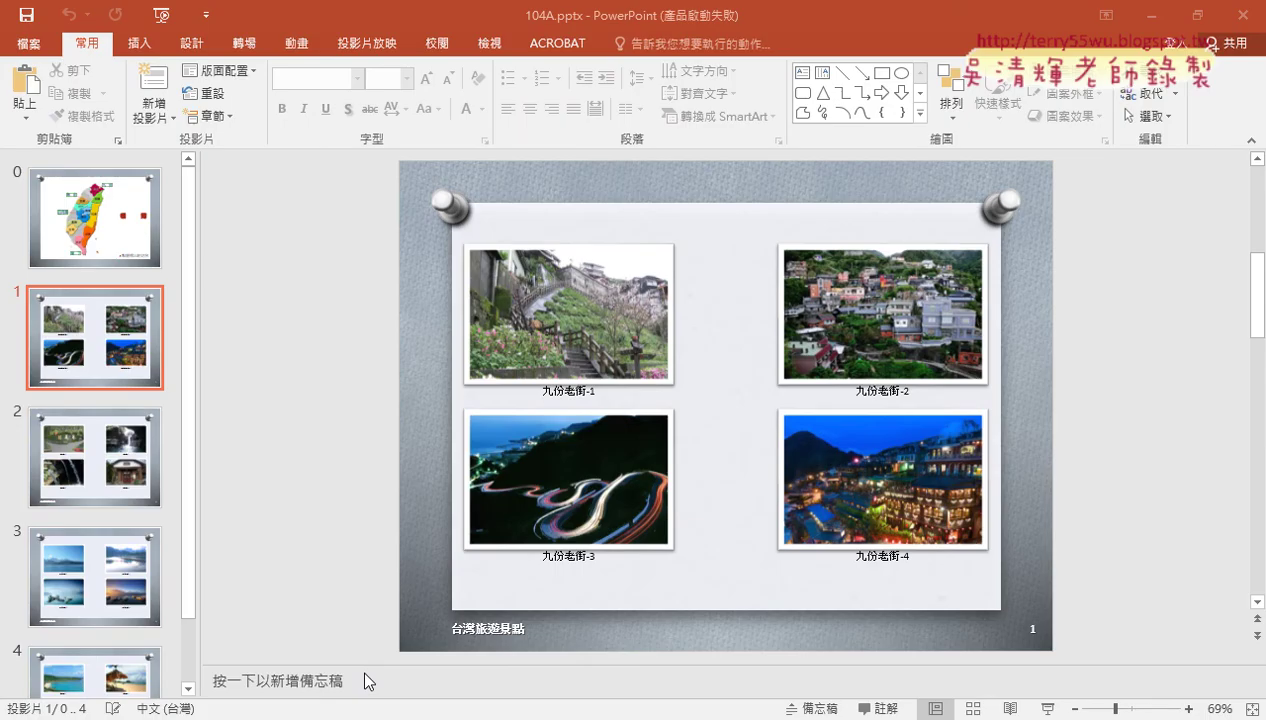
{"action": "left_click", "coordinate": [529, 676]}
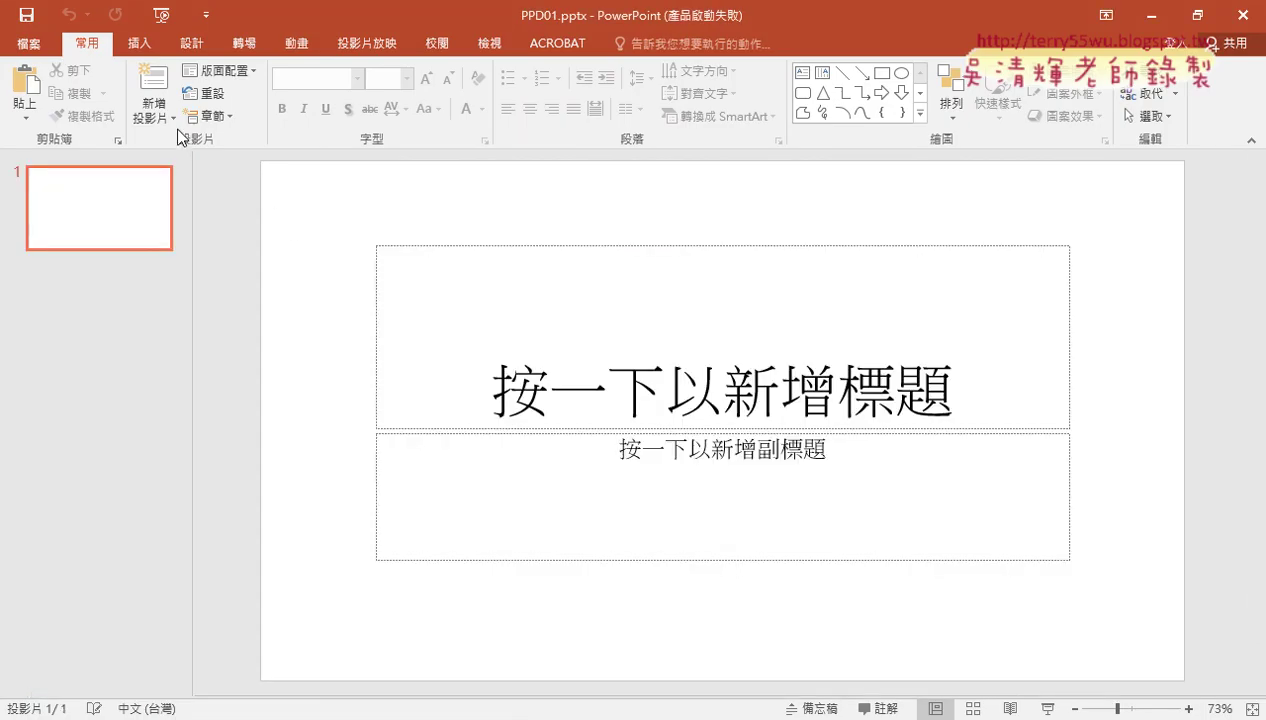
{"action": "left_click", "coordinate": [141, 45]}
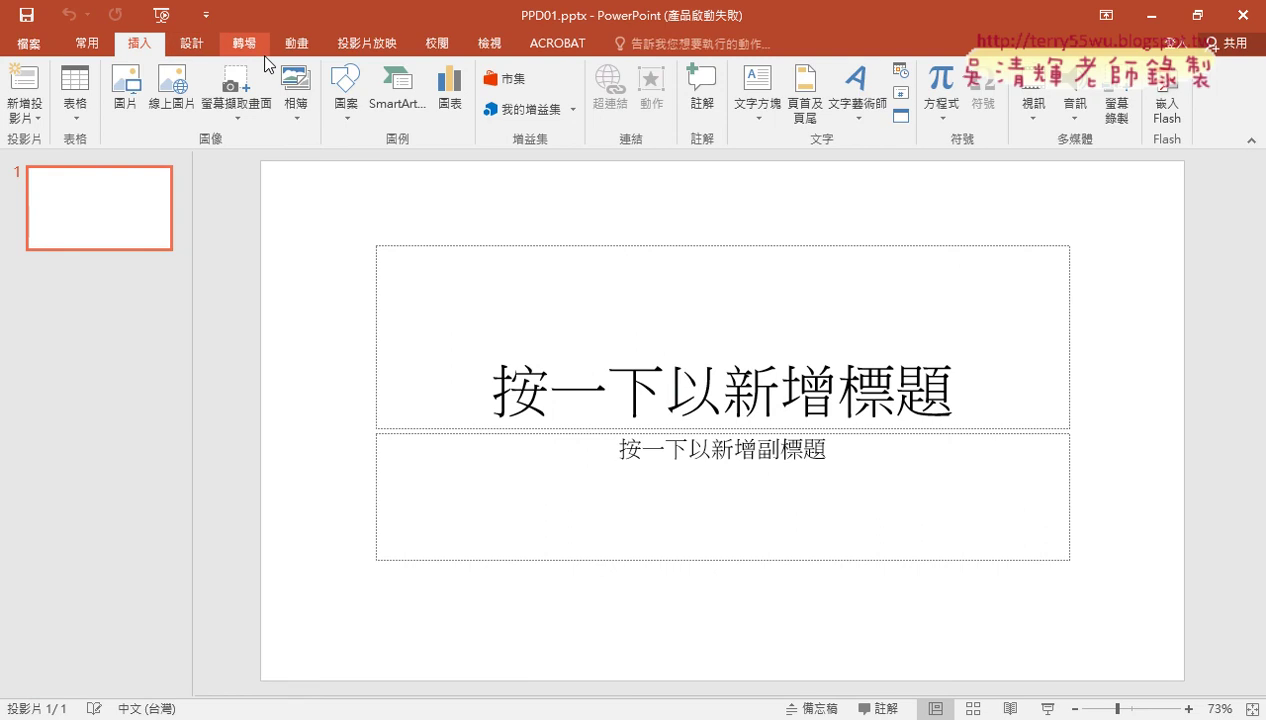
{"action": "left_click", "coordinate": [295, 119]}
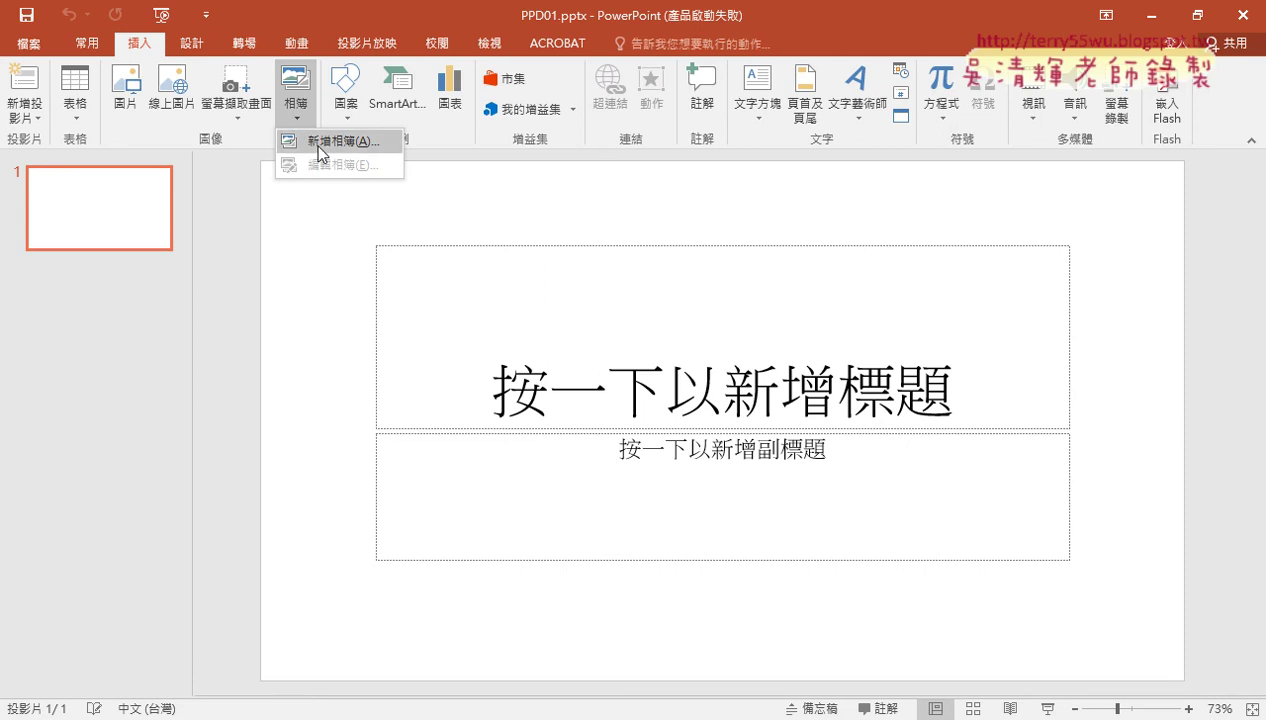
{"action": "left_click", "coordinate": [316, 141]}
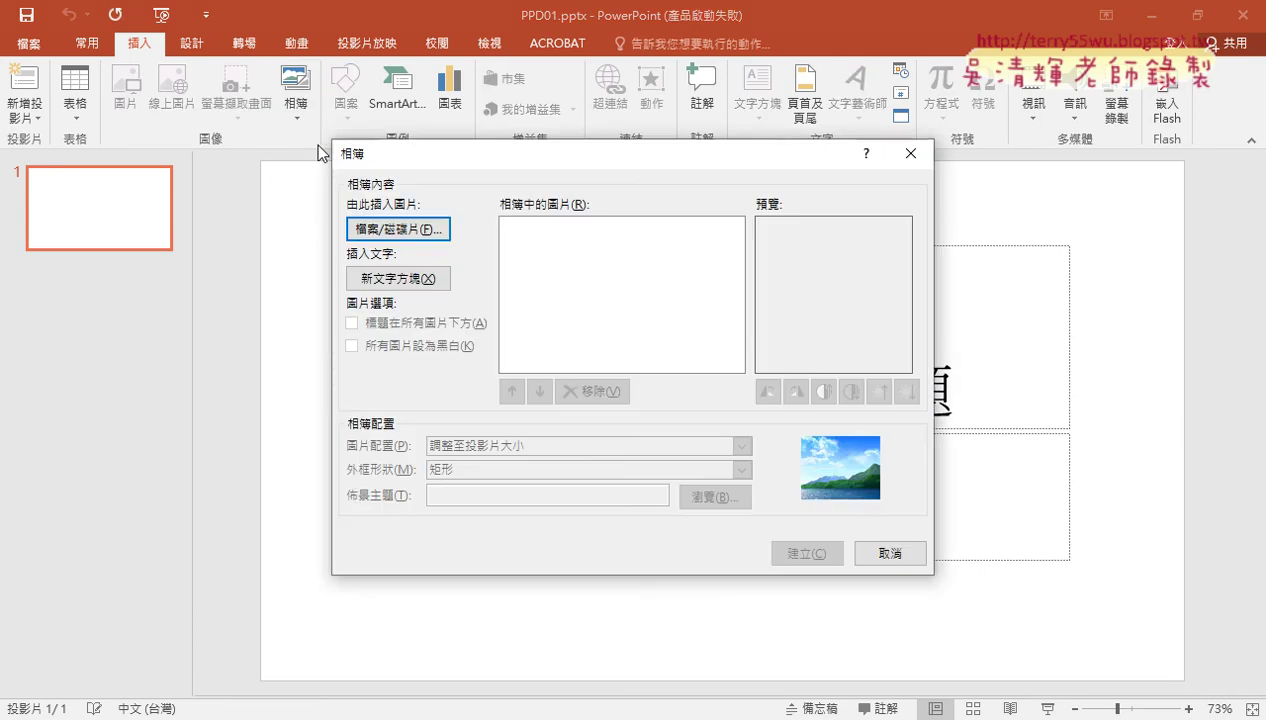
Step: Insert the sixteen scenic photos from the 104 folder into the album
{"action": "left_click", "coordinate": [410, 230]}
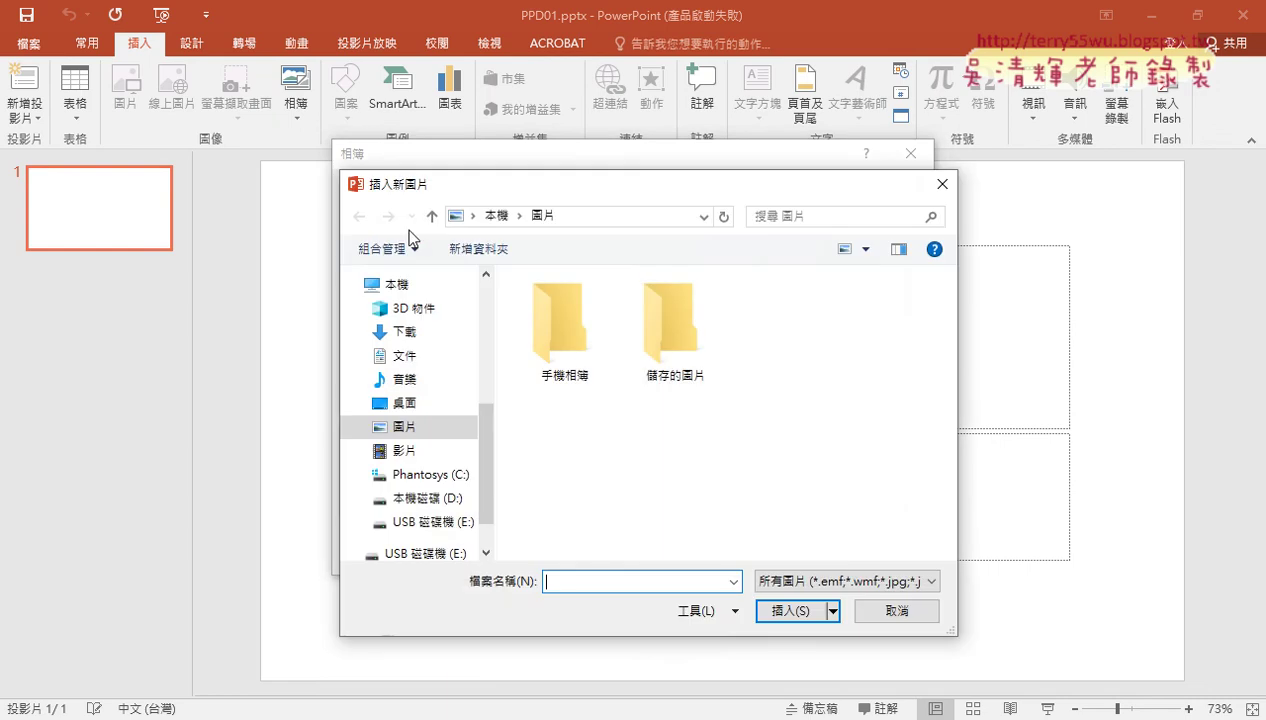
{"action": "left_click", "coordinate": [405, 332]}
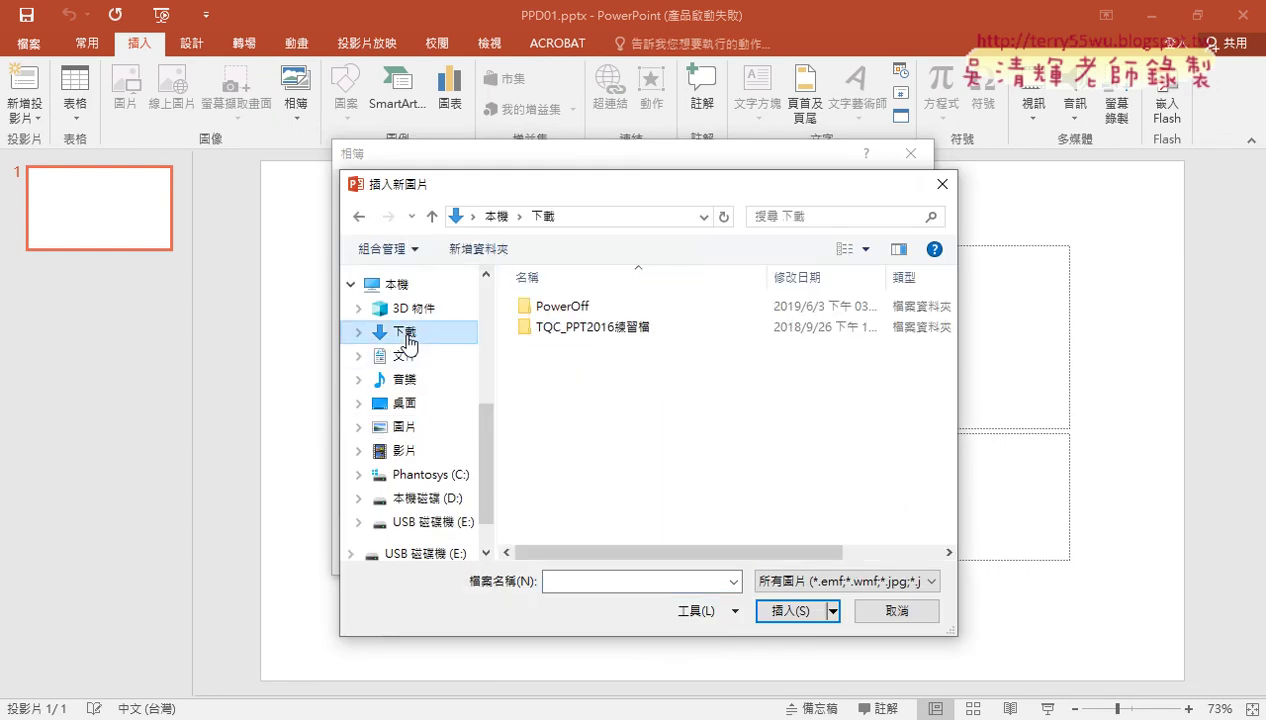
{"action": "left_click", "coordinate": [616, 330]}
{"action": "double_click", "coordinate": [616, 330]}
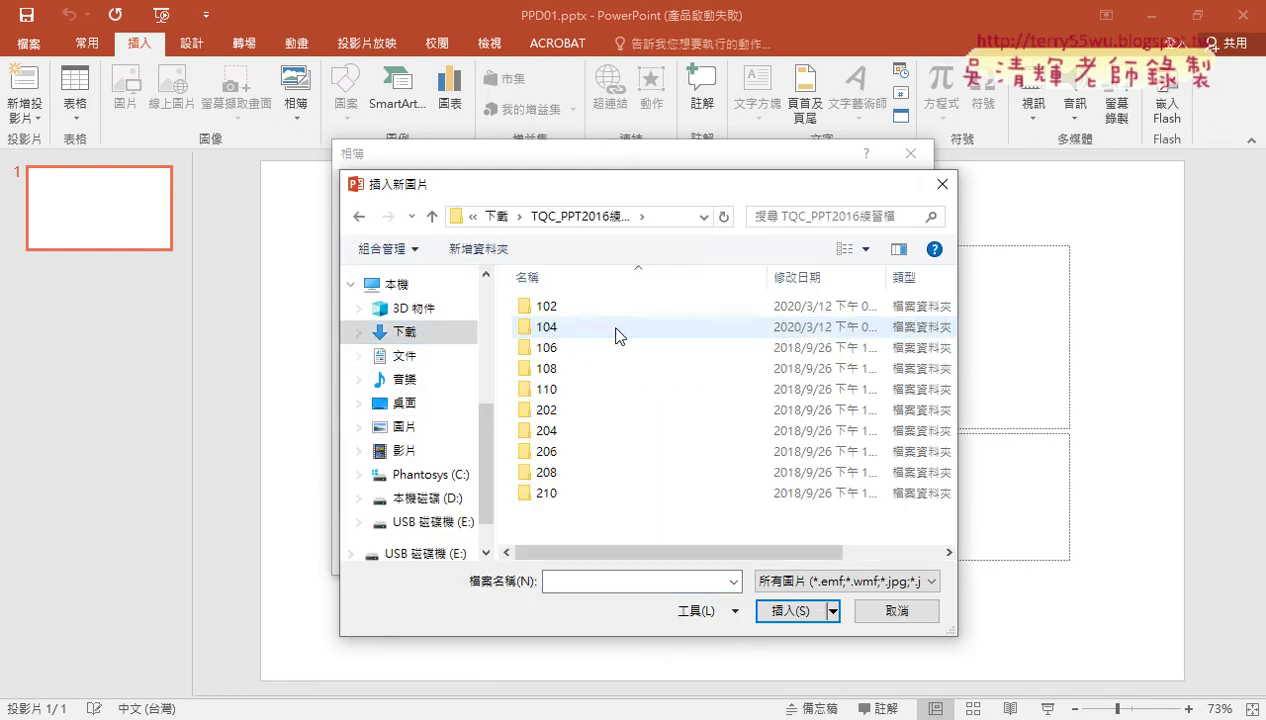
{"action": "double_click", "coordinate": [547, 328]}
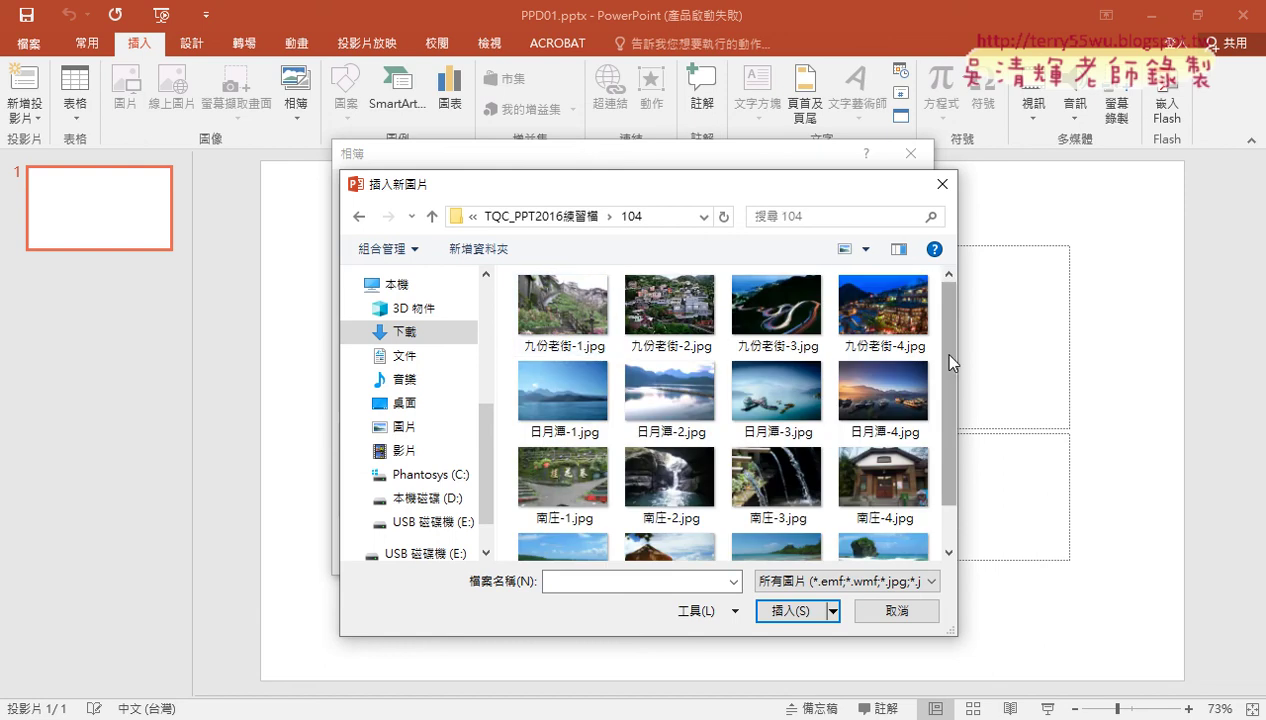
{"action": "left_click_drag", "start_coordinate": [960, 353], "coordinate": [1094, 277]}
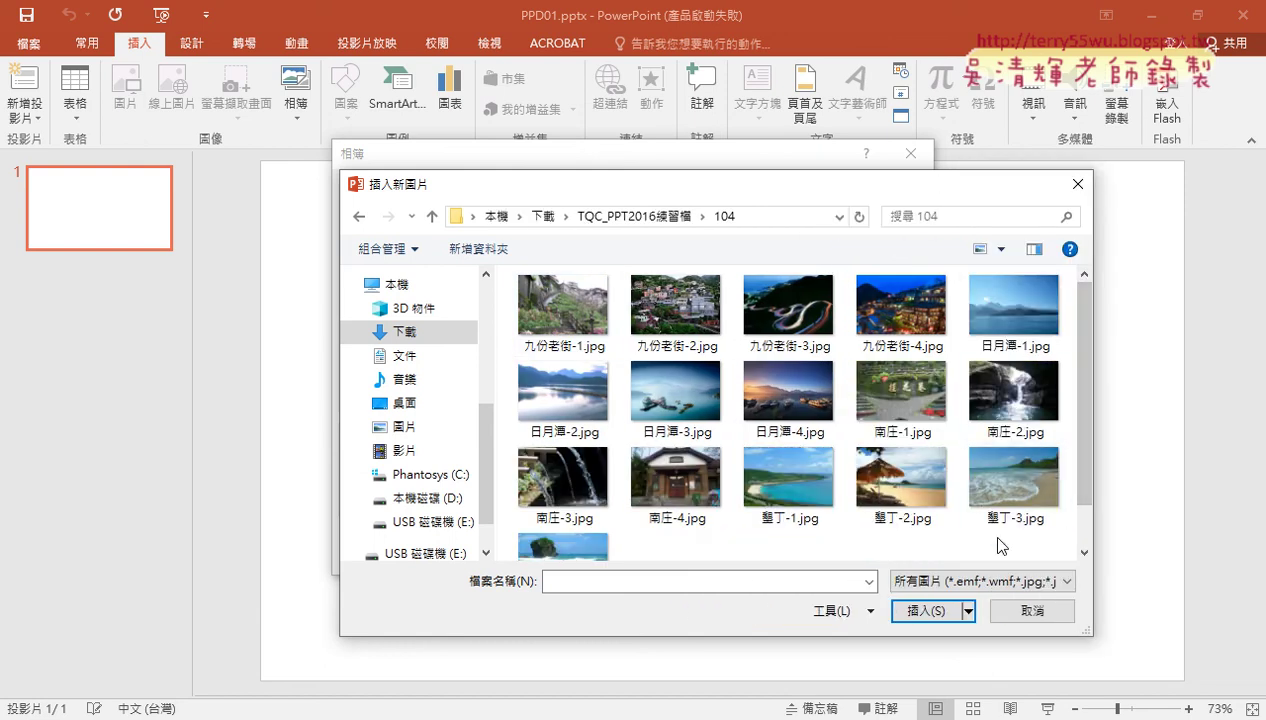
{"action": "left_click", "coordinate": [818, 458]}
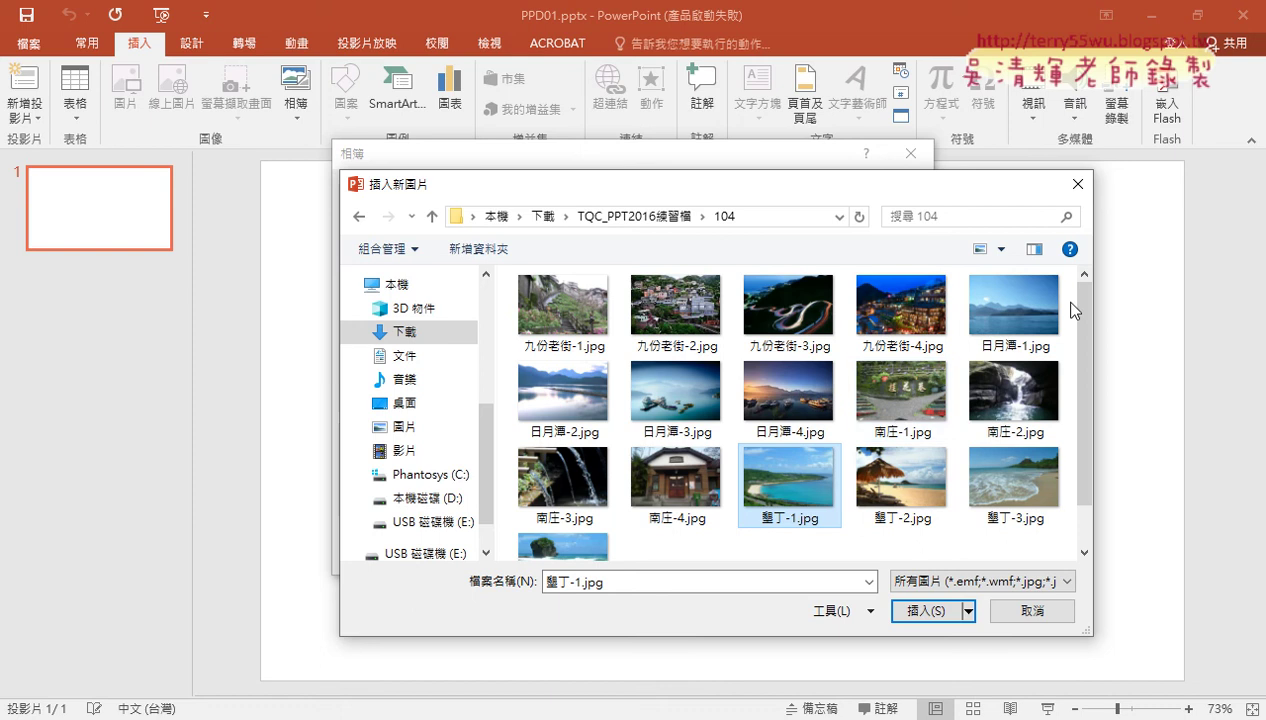
{"action": "mouse_move", "coordinate": [1073, 293]}
{"action": "left_mouse_down"}
{"action": "mouse_move", "coordinate": [951, 566]}
{"action": "mouse_move", "coordinate": [848, 545]}
{"action": "left_mouse_up"}
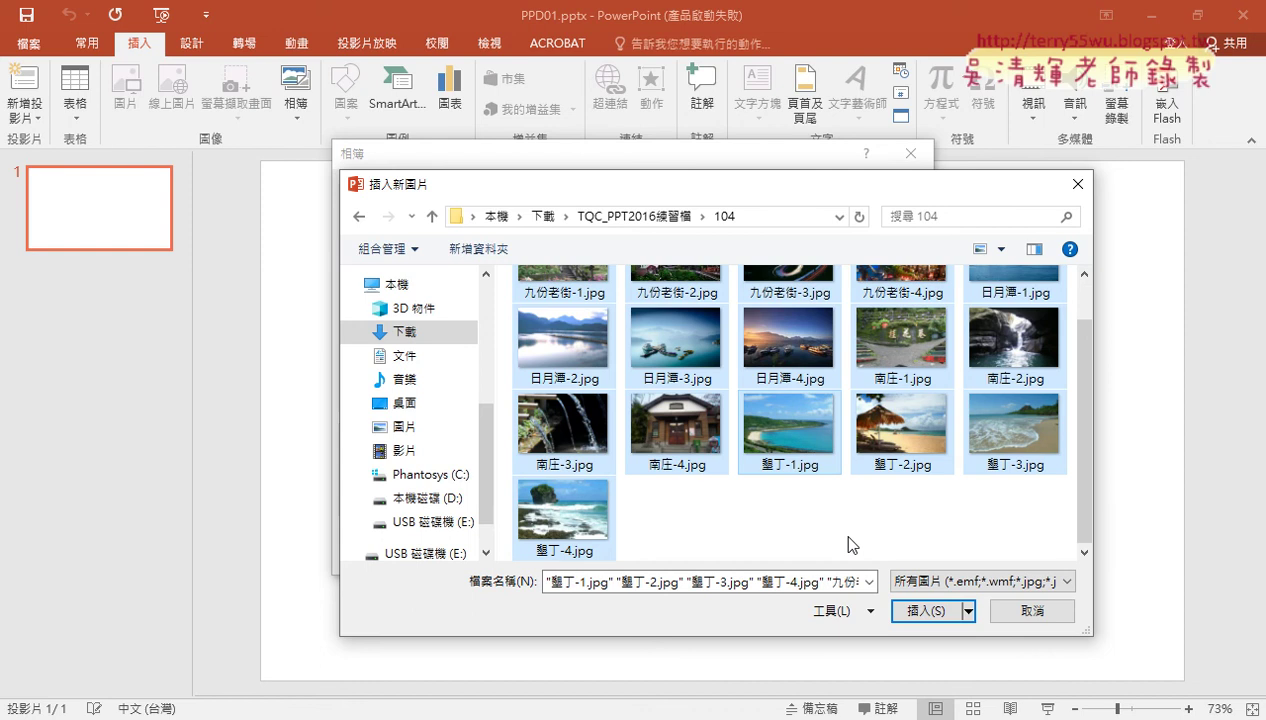
{"action": "left_click", "coordinate": [905, 612]}
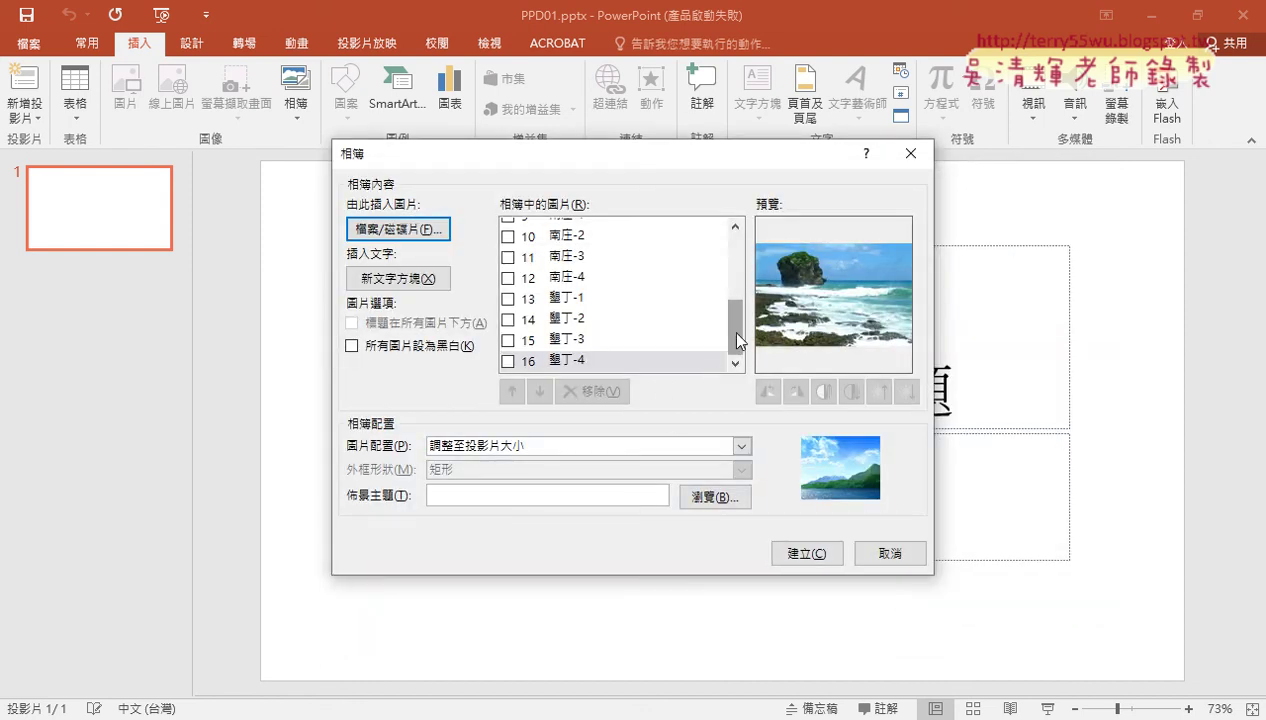
Step: Review the album's picture list, starting with 九份老街-1 to 九份老街-4
{"action": "left_click_drag", "start_coordinate": [740, 340], "coordinate": [740, 265]}
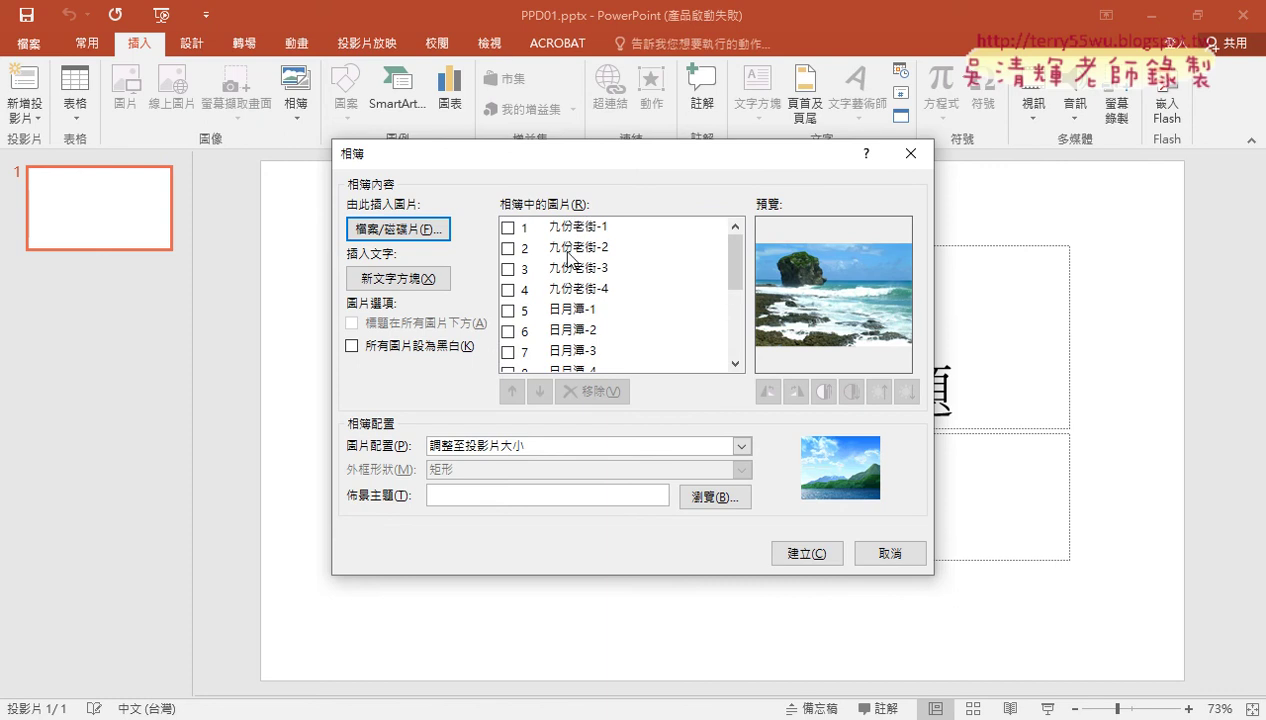
{"action": "left_click", "coordinate": [588, 228]}
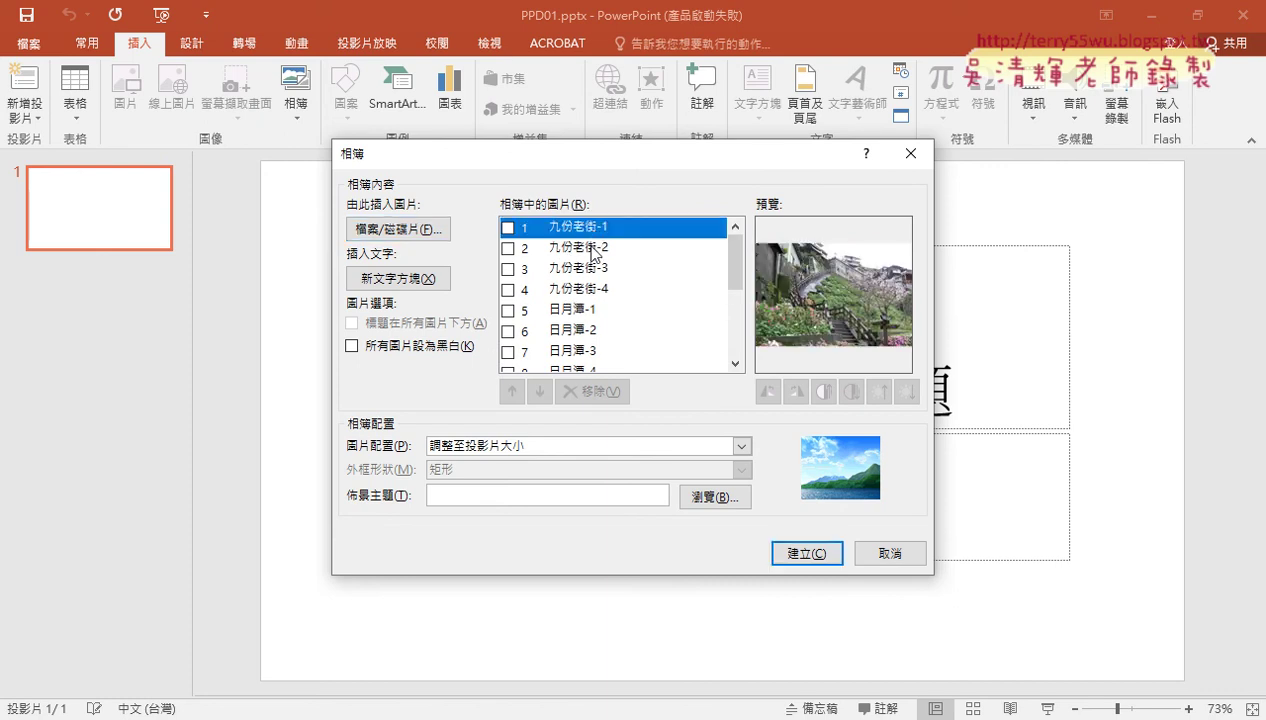
{"action": "left_click", "coordinate": [590, 289]}
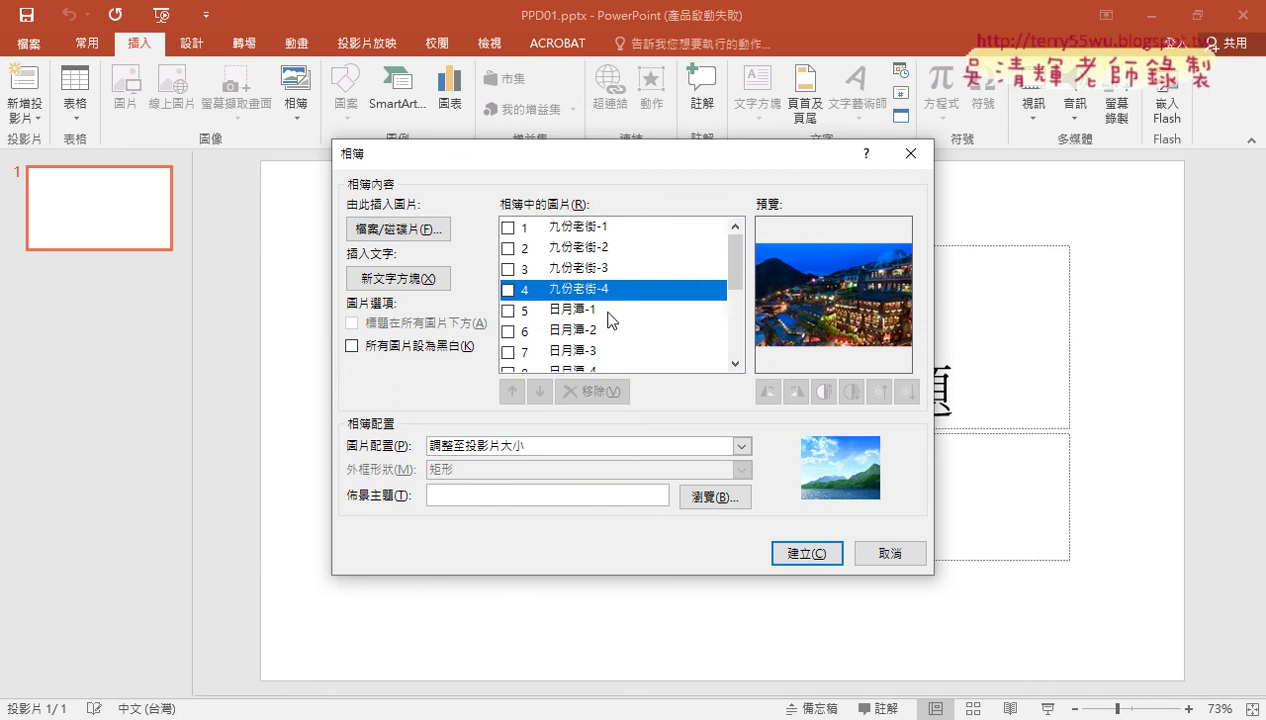
{"action": "scroll", "coordinate": [610, 325], "scroll_direction": "down", "scroll_amount": 1}
{"action": "scroll", "coordinate": [610, 320], "scroll_direction": "down", "scroll_amount": 3}
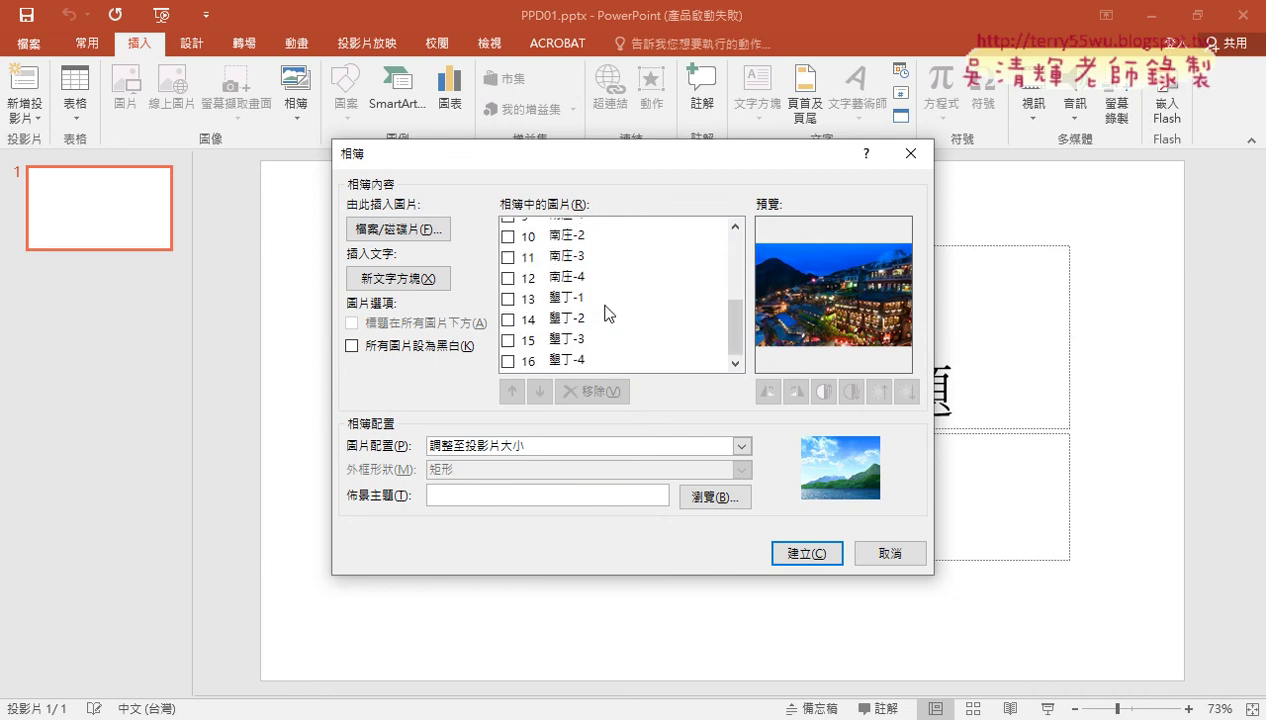
{"action": "scroll", "coordinate": [608, 313], "scroll_direction": "up", "scroll_amount": 2}
{"action": "scroll", "coordinate": [608, 313], "scroll_direction": "up", "scroll_amount": 1}
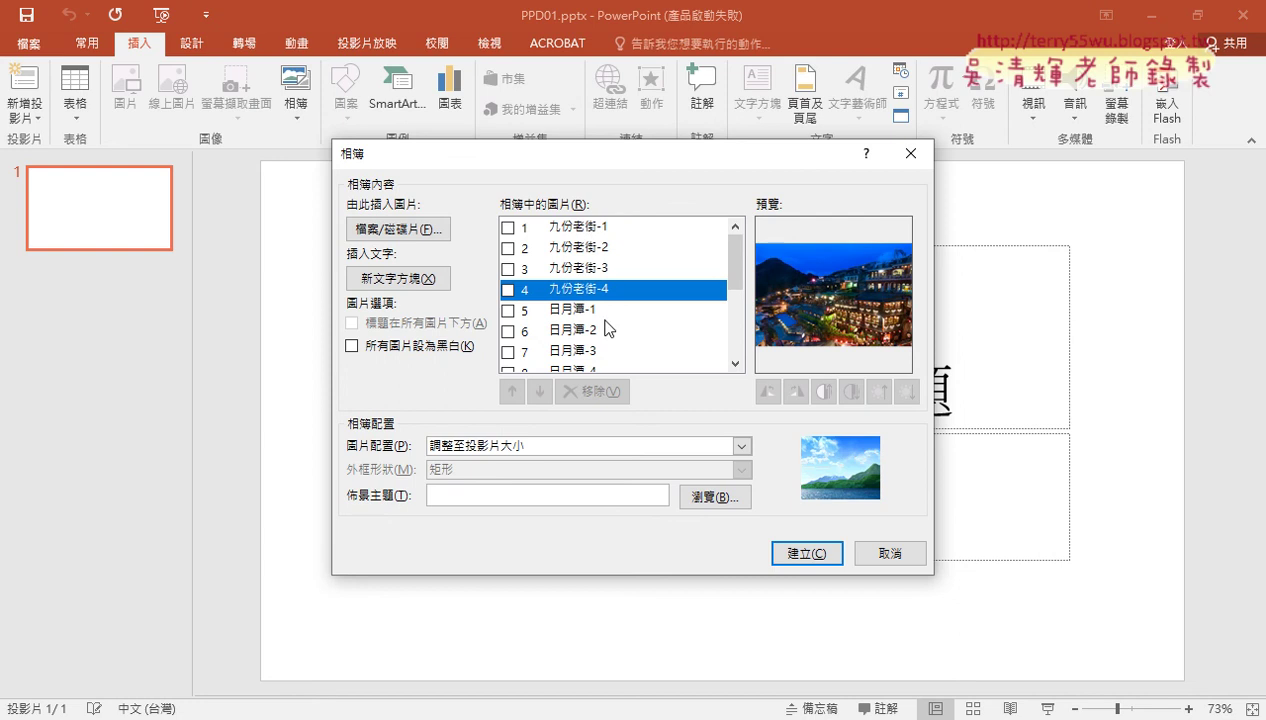
{"action": "scroll", "coordinate": [609, 327], "scroll_direction": "down", "scroll_amount": 1}
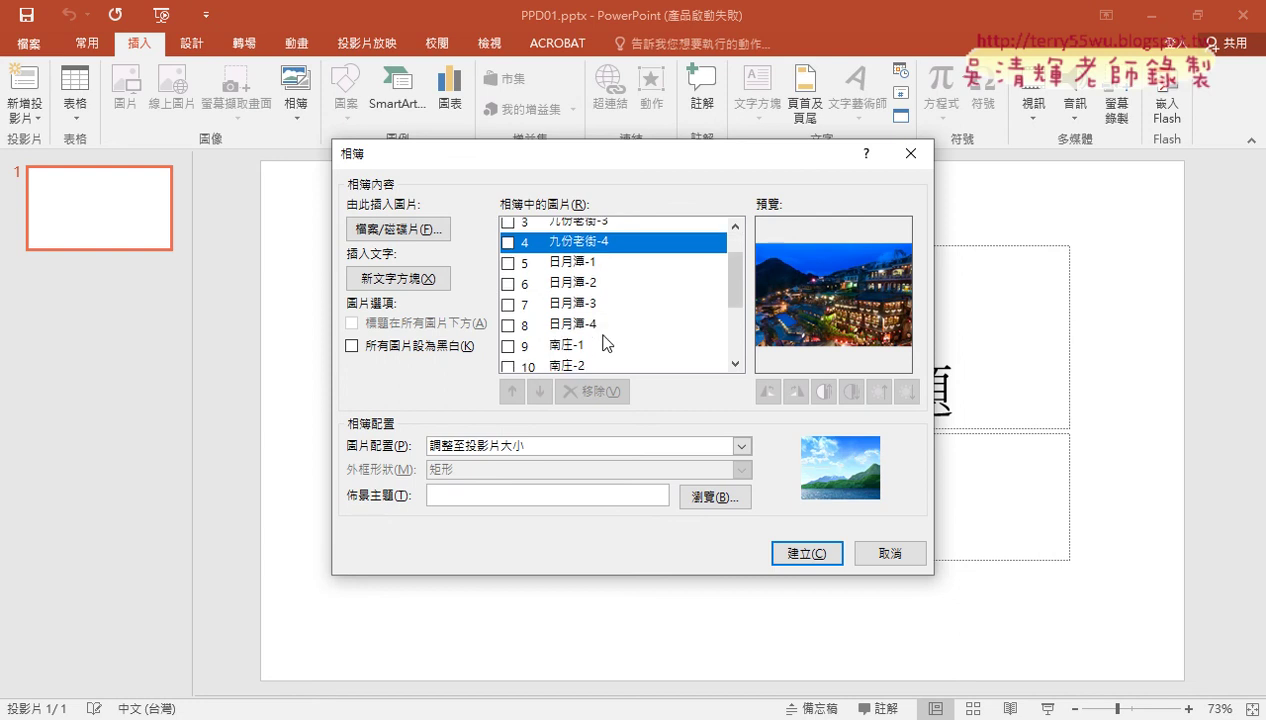
{"action": "scroll", "coordinate": [606, 355], "scroll_direction": "up", "scroll_amount": 1}
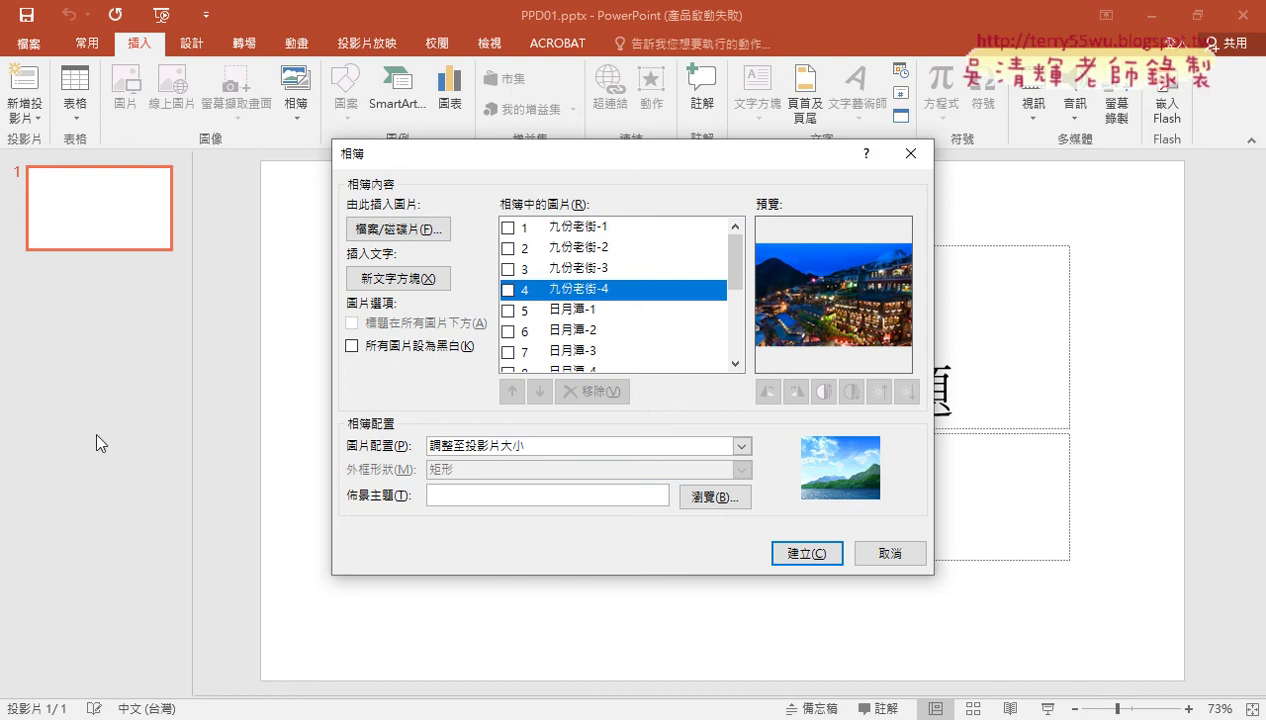
{"action": "left_click_drag", "start_coordinate": [732, 259], "coordinate": [732, 272]}
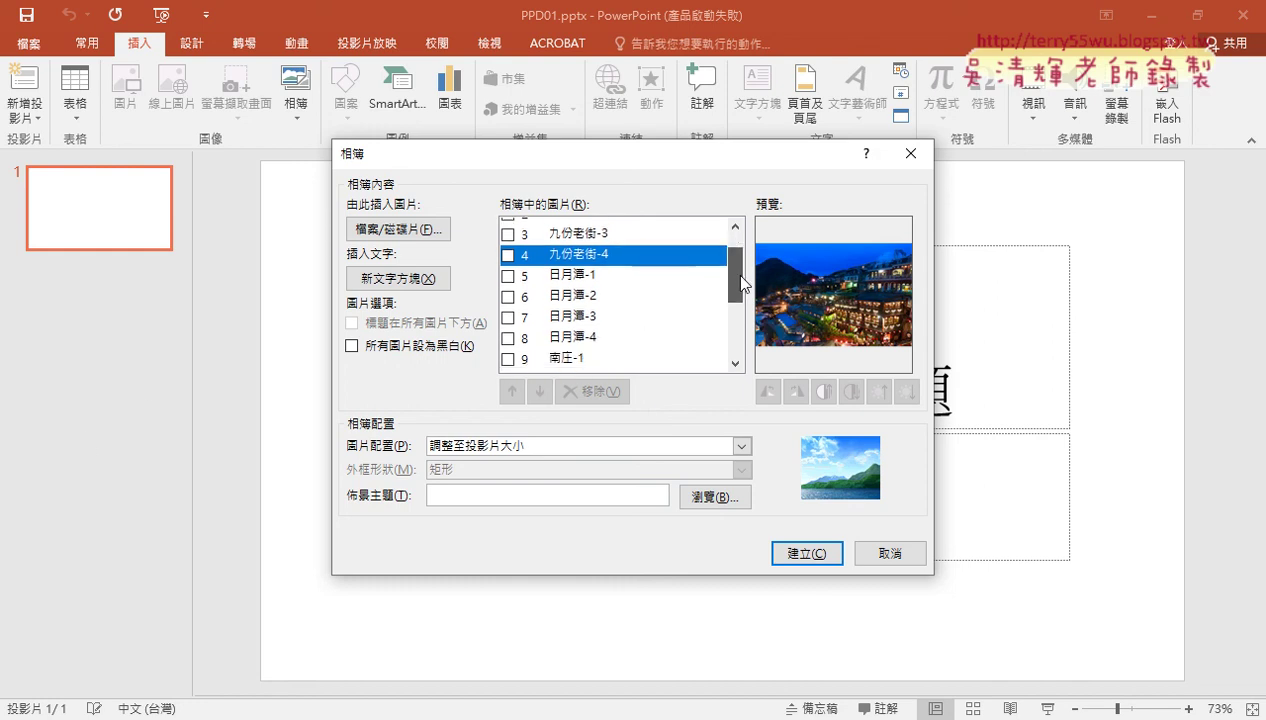
Step: Tick 日月潭-1 to 日月潭-4 and move them down four places below 南庄-4
{"action": "left_click", "coordinate": [585, 278]}
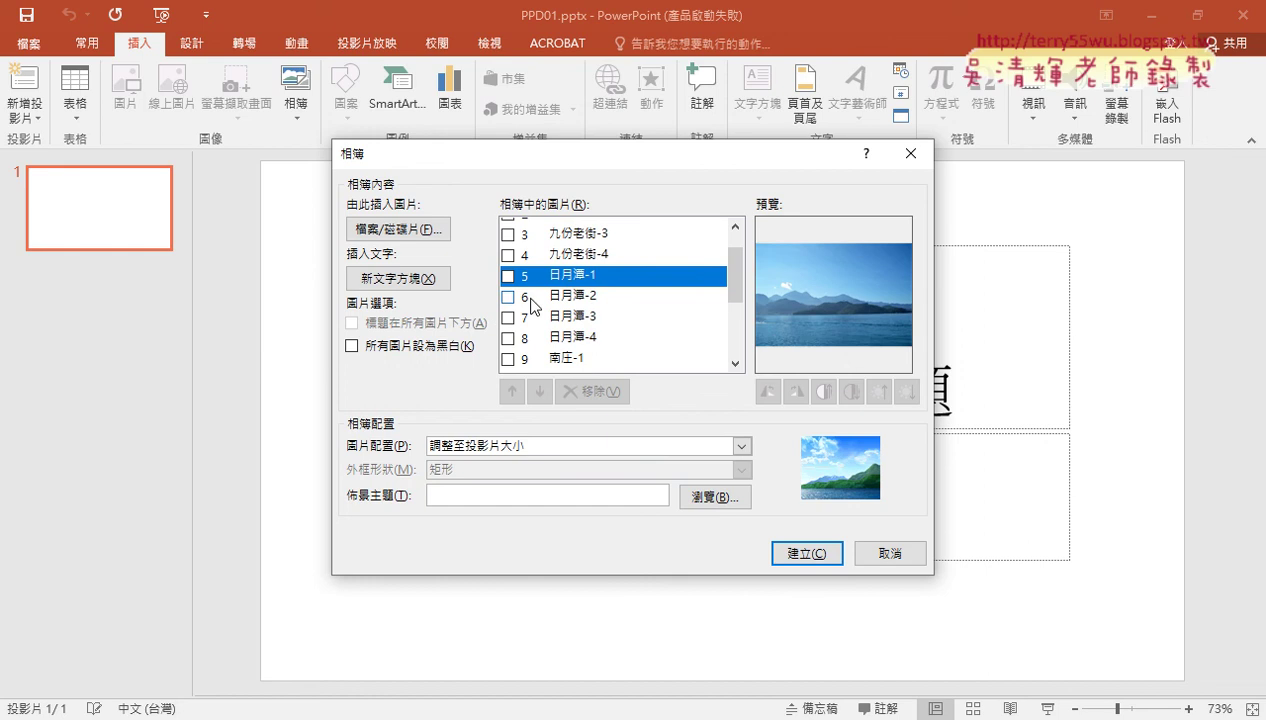
{"action": "left_click", "coordinate": [585, 337]}
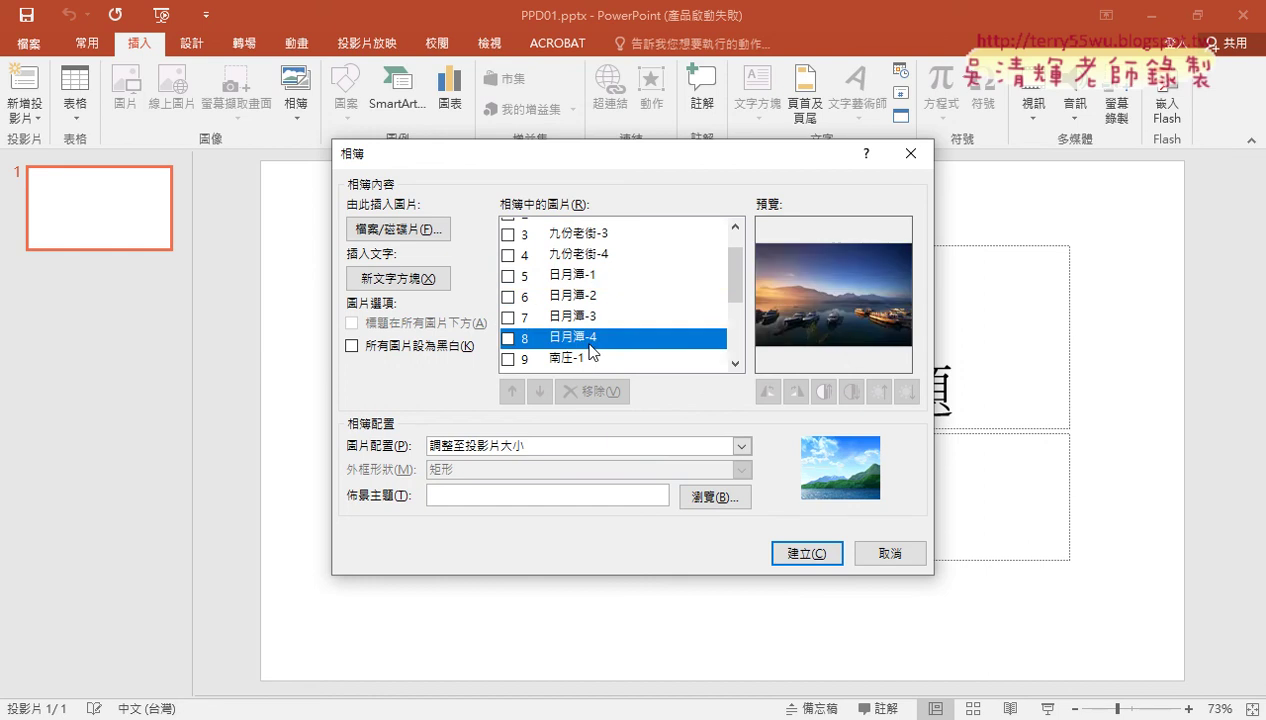
{"action": "left_click", "coordinate": [507, 338]}
{"action": "left_click", "coordinate": [507, 317]}
{"action": "left_click", "coordinate": [507, 297]}
{"action": "left_click", "coordinate": [507, 276]}
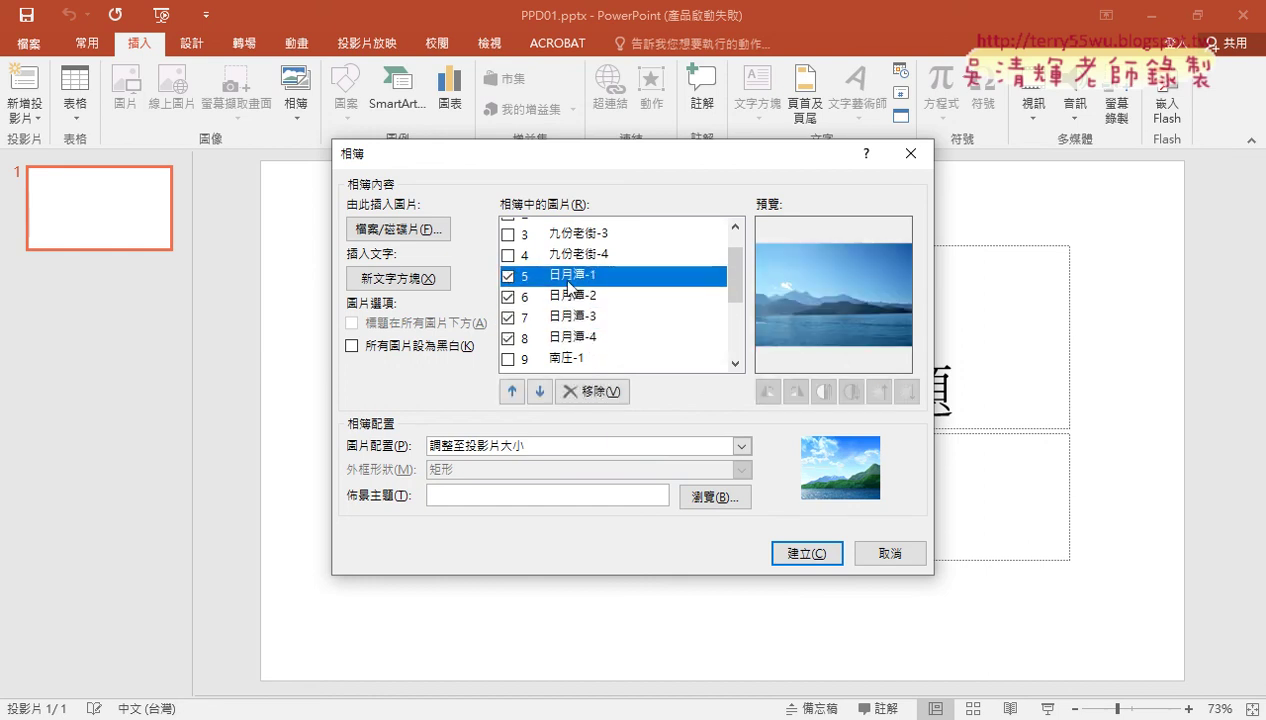
{"action": "left_click", "coordinate": [541, 392]}
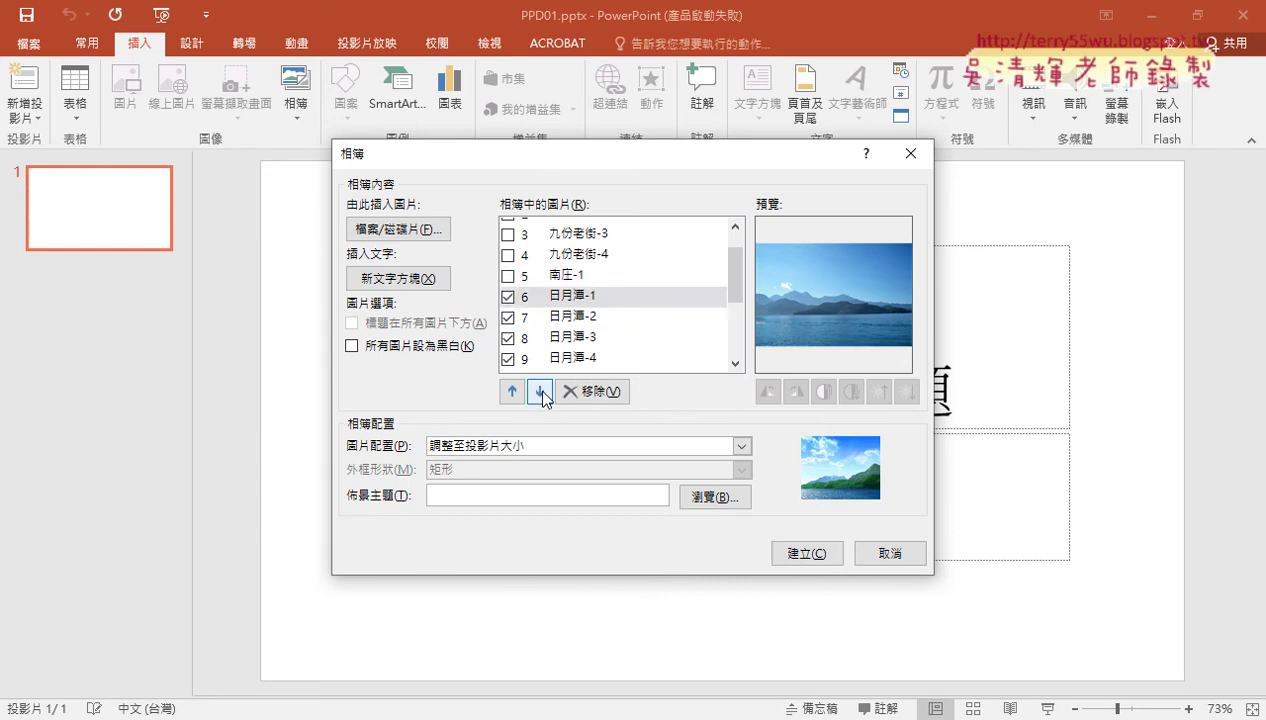
{"action": "left_click", "coordinate": [541, 392]}
{"action": "left_click", "coordinate": [541, 392]}
{"action": "left_click", "coordinate": [541, 392]}
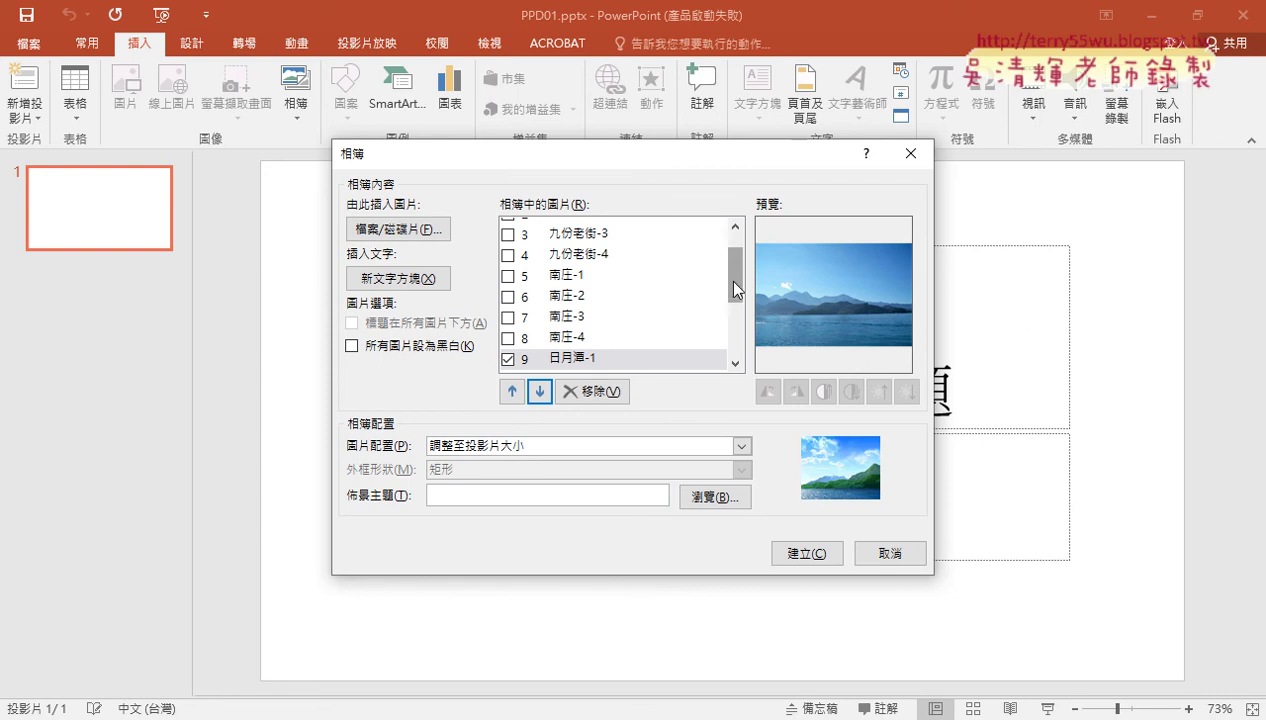
Step: Check the new order against the exam PDF and return to the Photo Album dialog
{"action": "mouse_move", "coordinate": [735, 288]}
{"action": "left_mouse_down"}
{"action": "mouse_move", "coordinate": [740, 324]}
{"action": "mouse_move", "coordinate": [742, 256]}
{"action": "mouse_move", "coordinate": [738, 345]}
{"action": "left_mouse_up"}
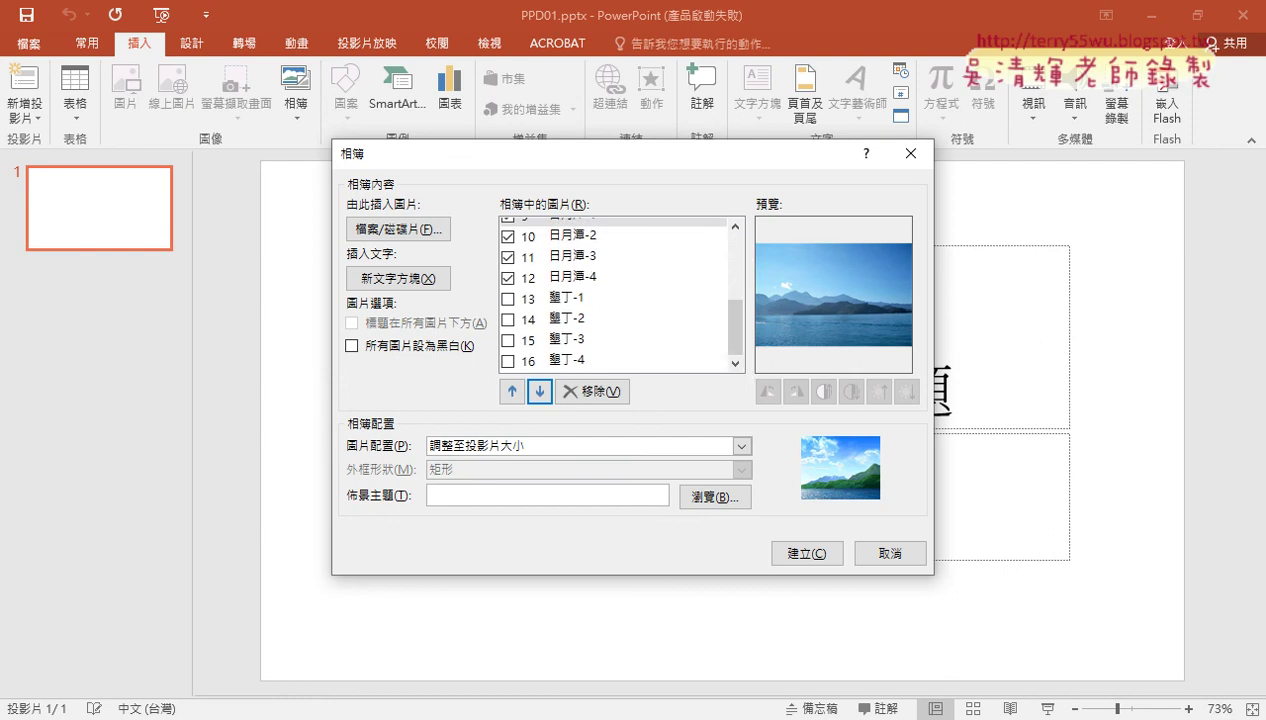
{"action": "key", "text": "alt+Tab"}
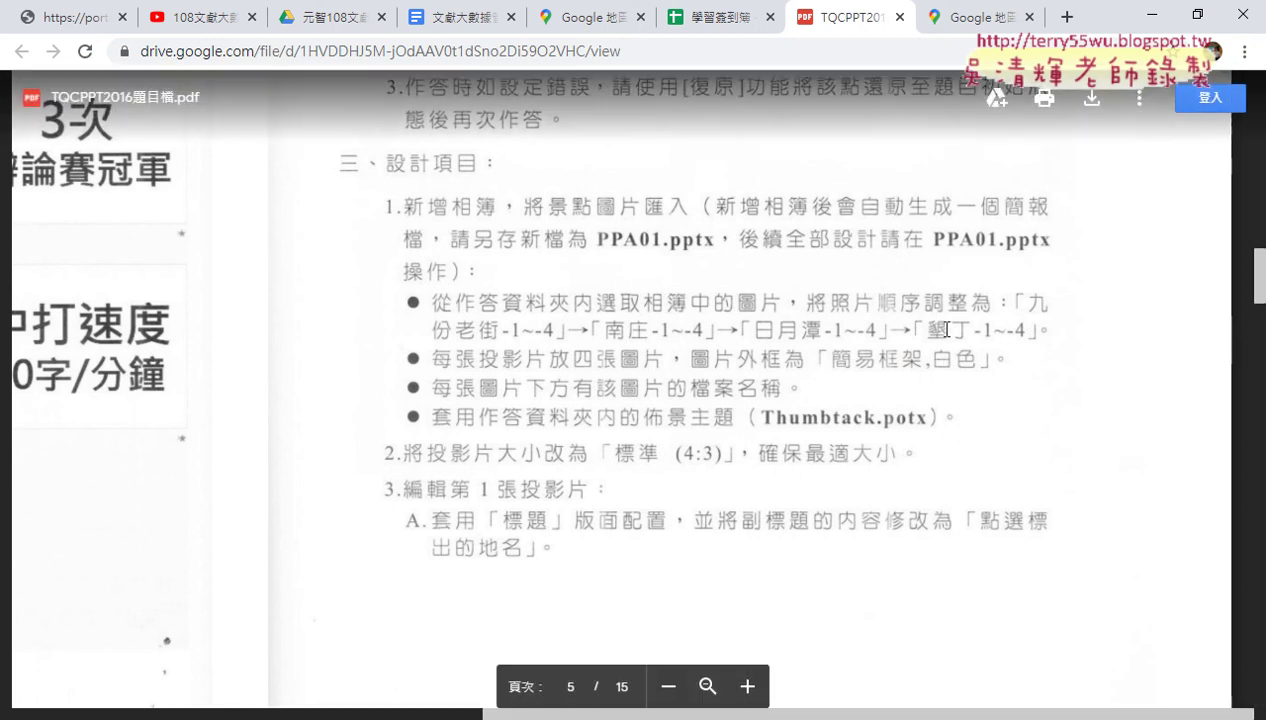
{"action": "left_click", "coordinate": [1155, 14]}
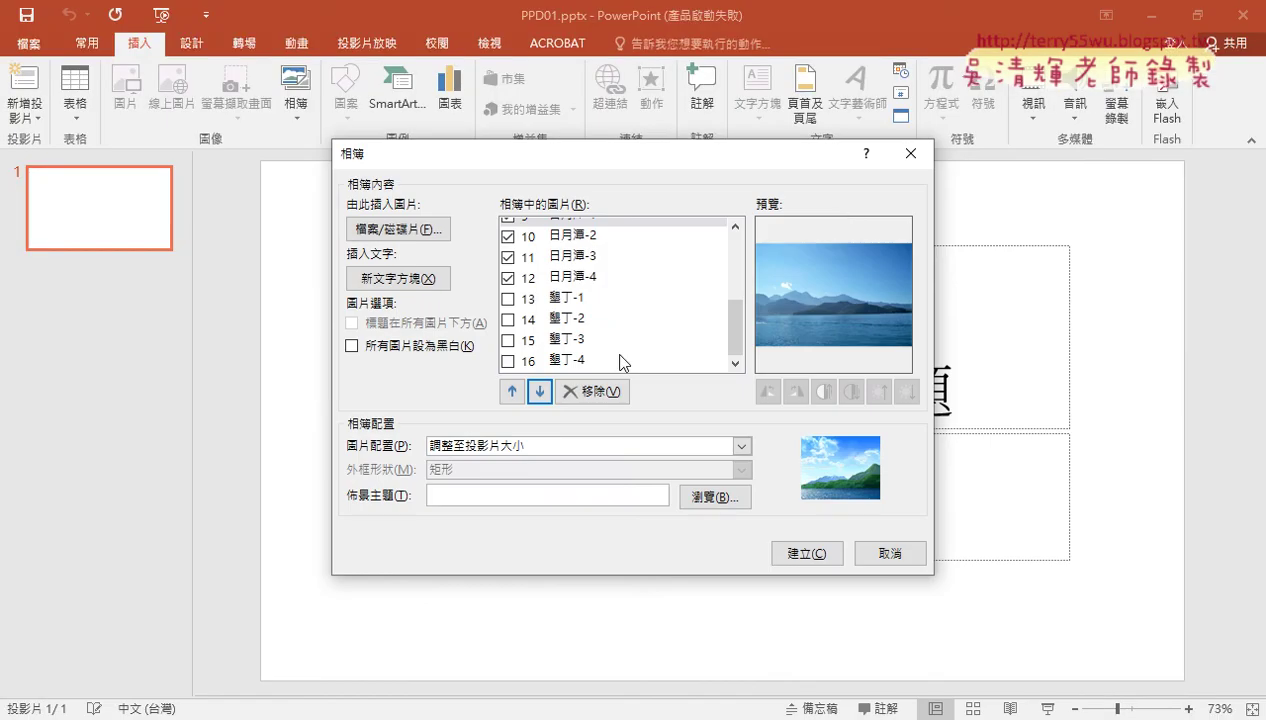
Step: Choose the 四張圖片 (4 pictures) picture layout for the album
{"action": "left_click", "coordinate": [498, 445]}
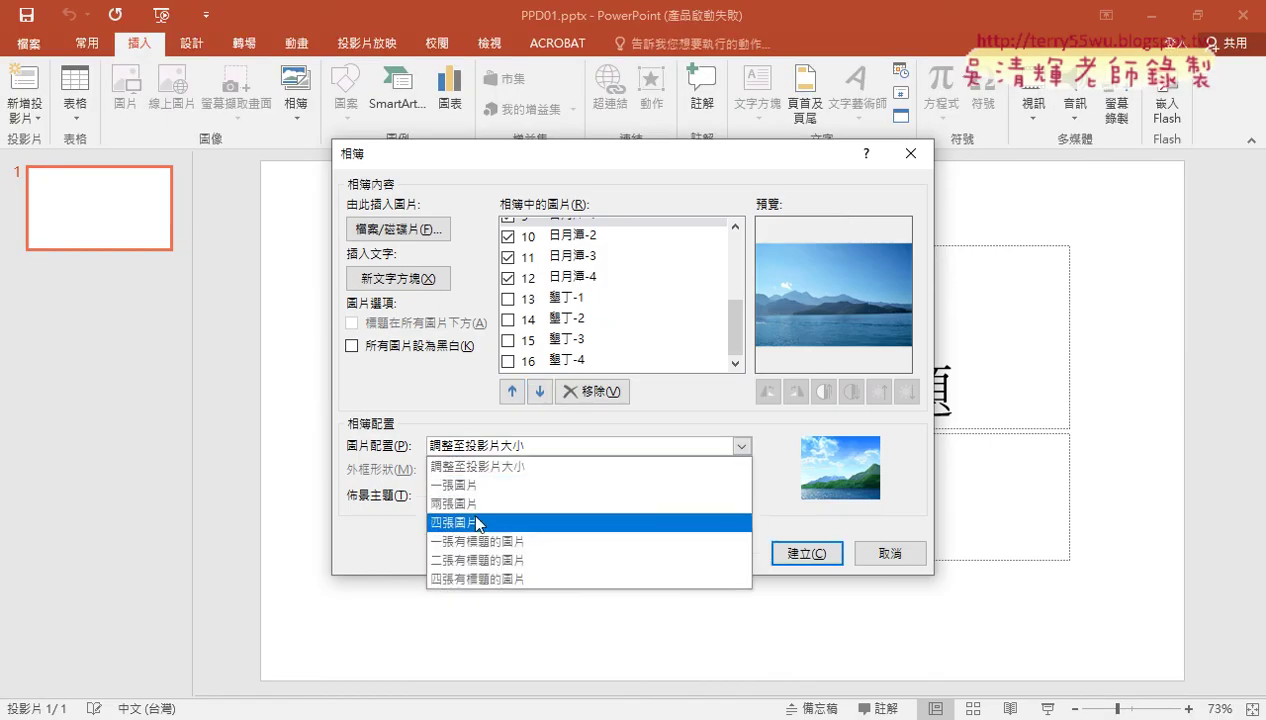
{"action": "left_click", "coordinate": [466, 523]}
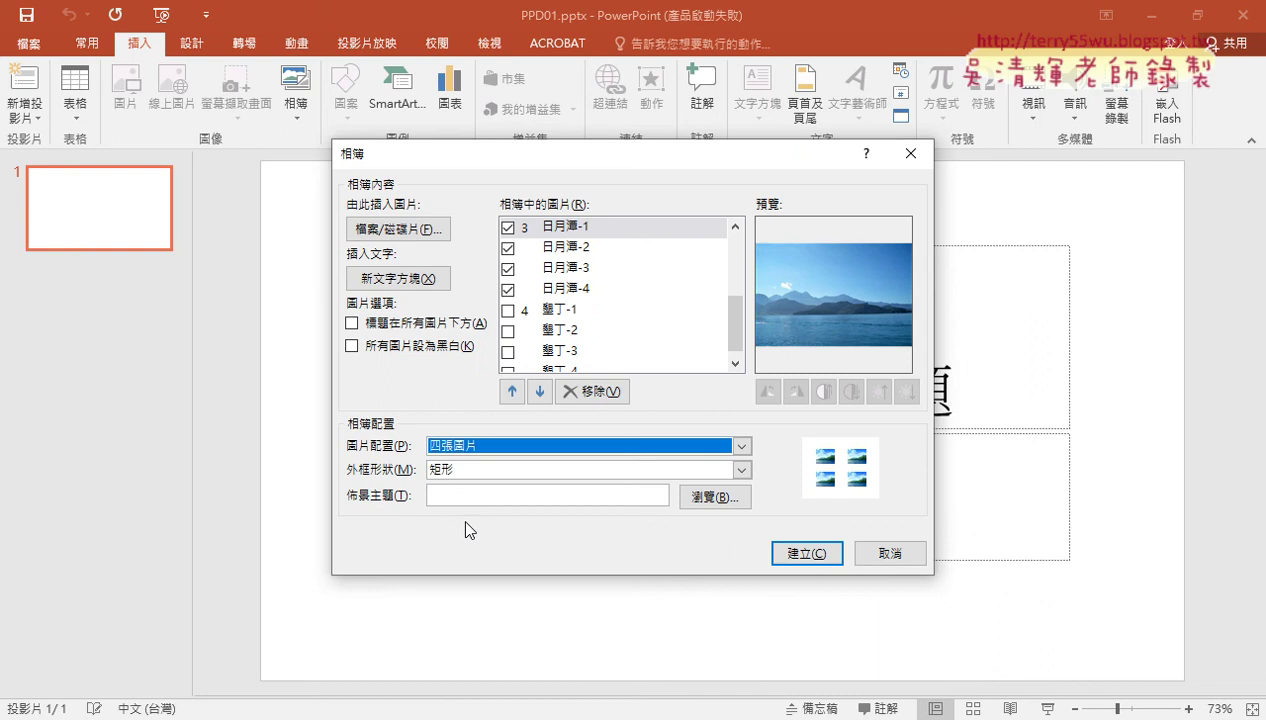
{"action": "left_click", "coordinate": [517, 447]}
Step: Give the album pictures the 簡易框架, 白色 frame and put captions below all pictures
{"action": "left_click", "coordinate": [500, 470]}
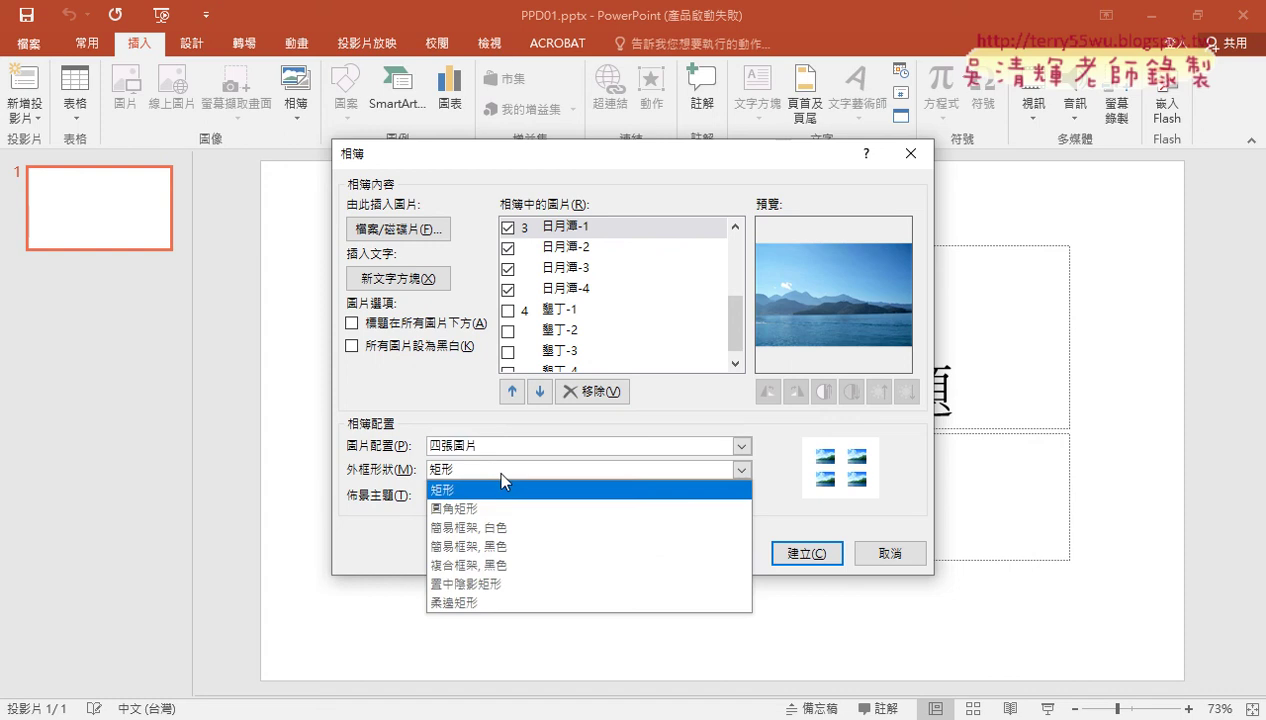
{"action": "left_click", "coordinate": [463, 528]}
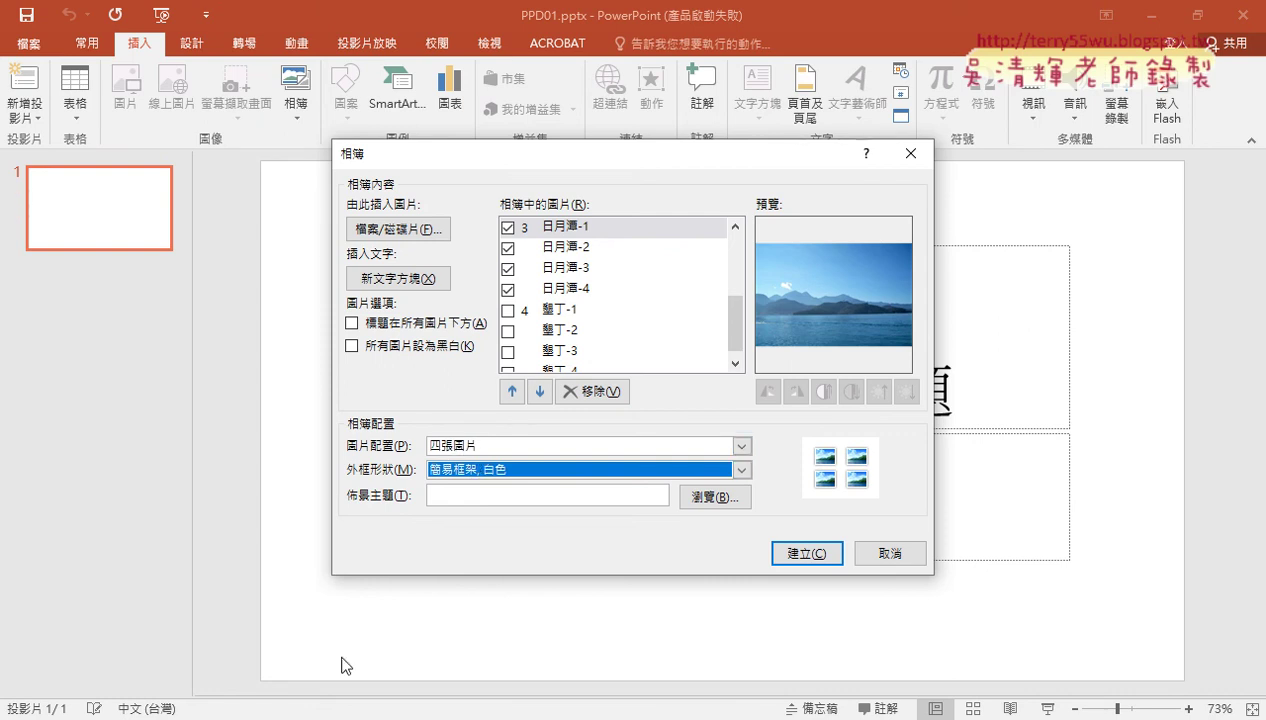
{"action": "key", "text": "alt+Tab"}
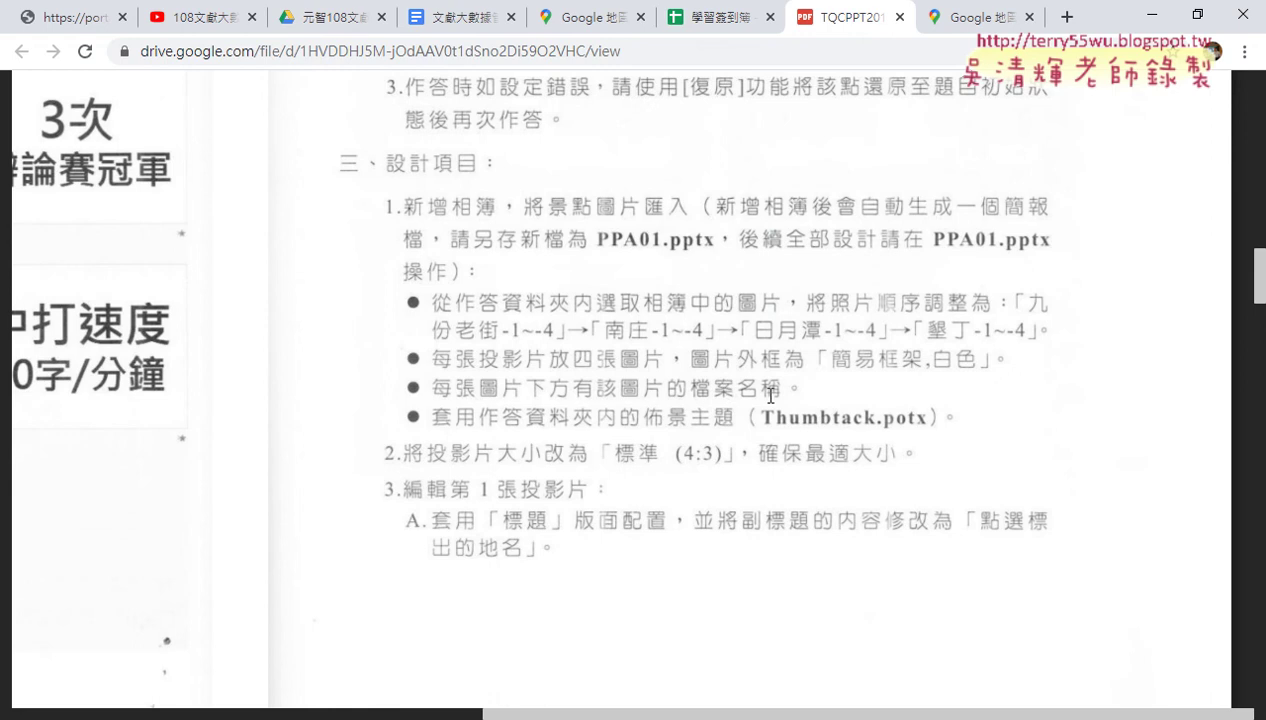
{"action": "left_click", "coordinate": [1140, 18]}
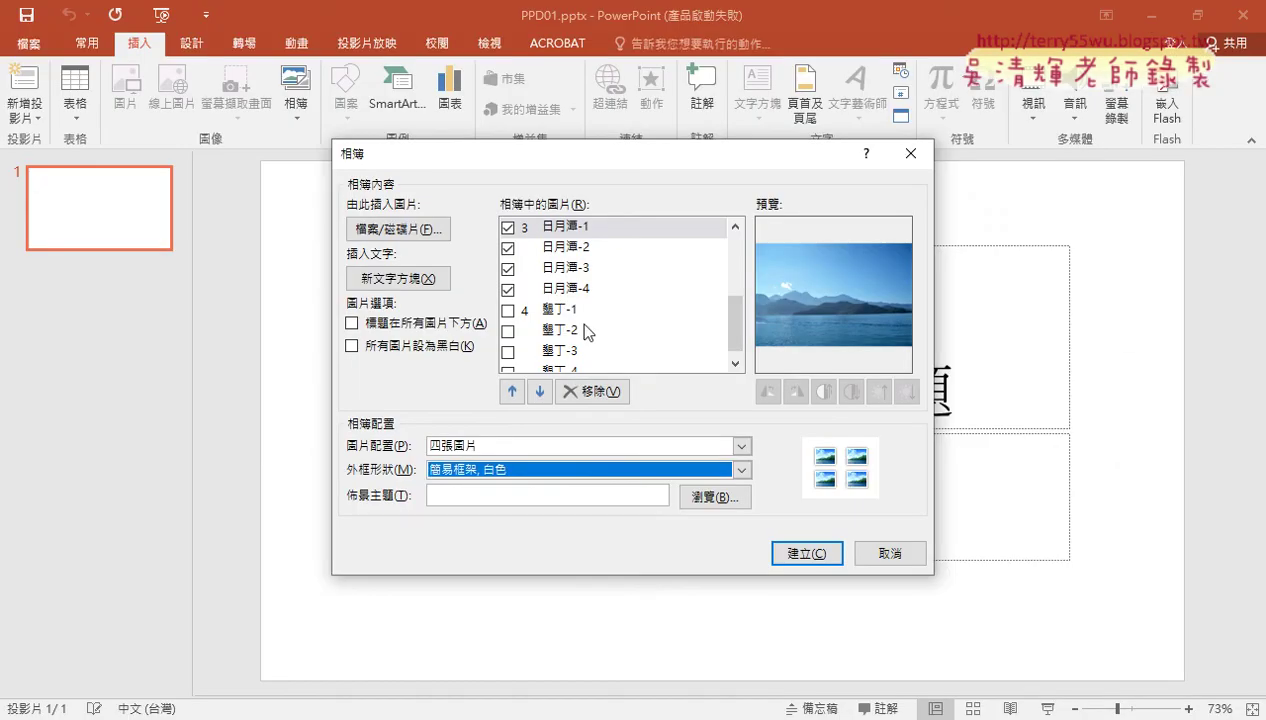
{"action": "left_click", "coordinate": [378, 323]}
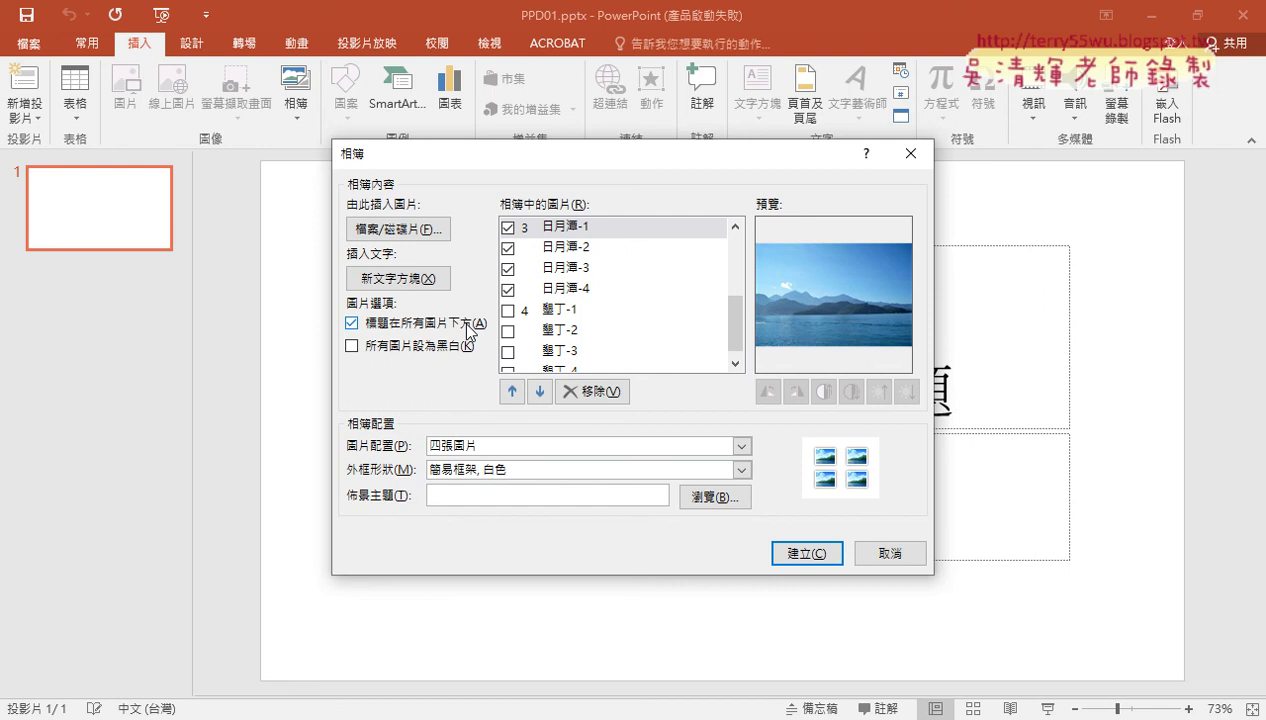
{"action": "key", "text": "alt+Tab"}
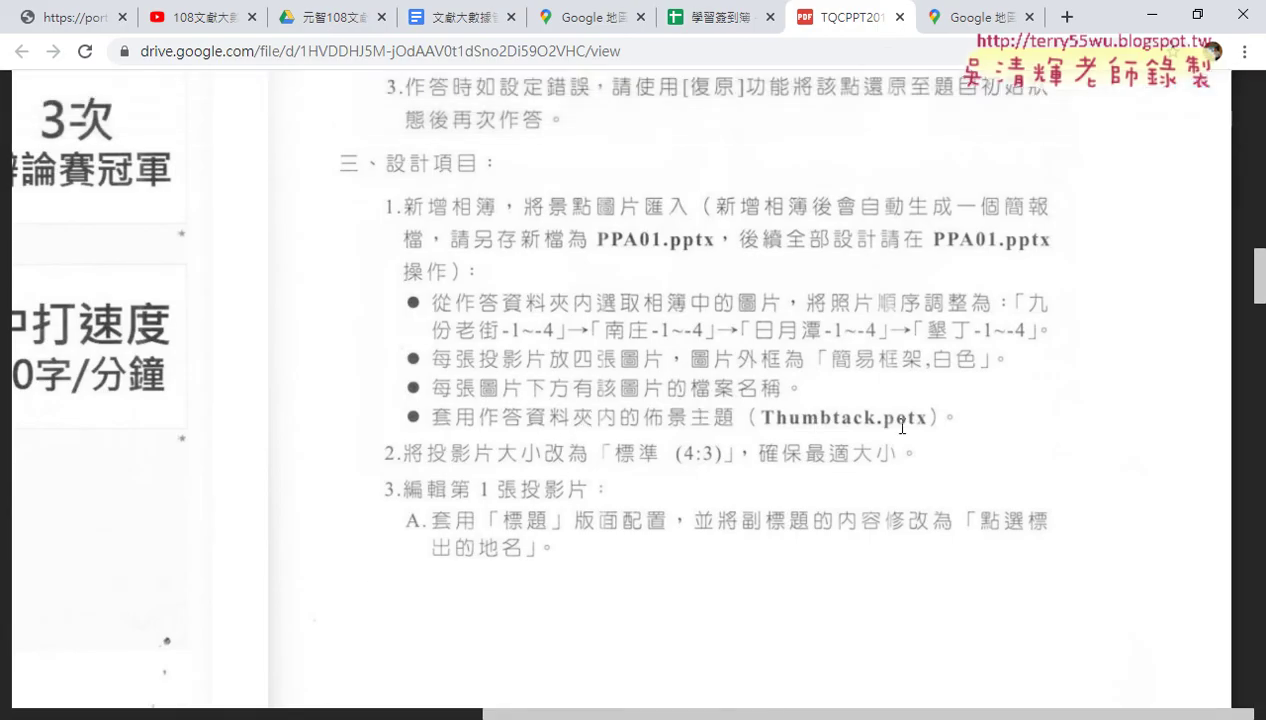
Step: Pick Thumbtack.potx from Downloads > TQC_PPT2016練習檔 > 104 as the album theme
{"action": "left_click", "coordinate": [1152, 15]}
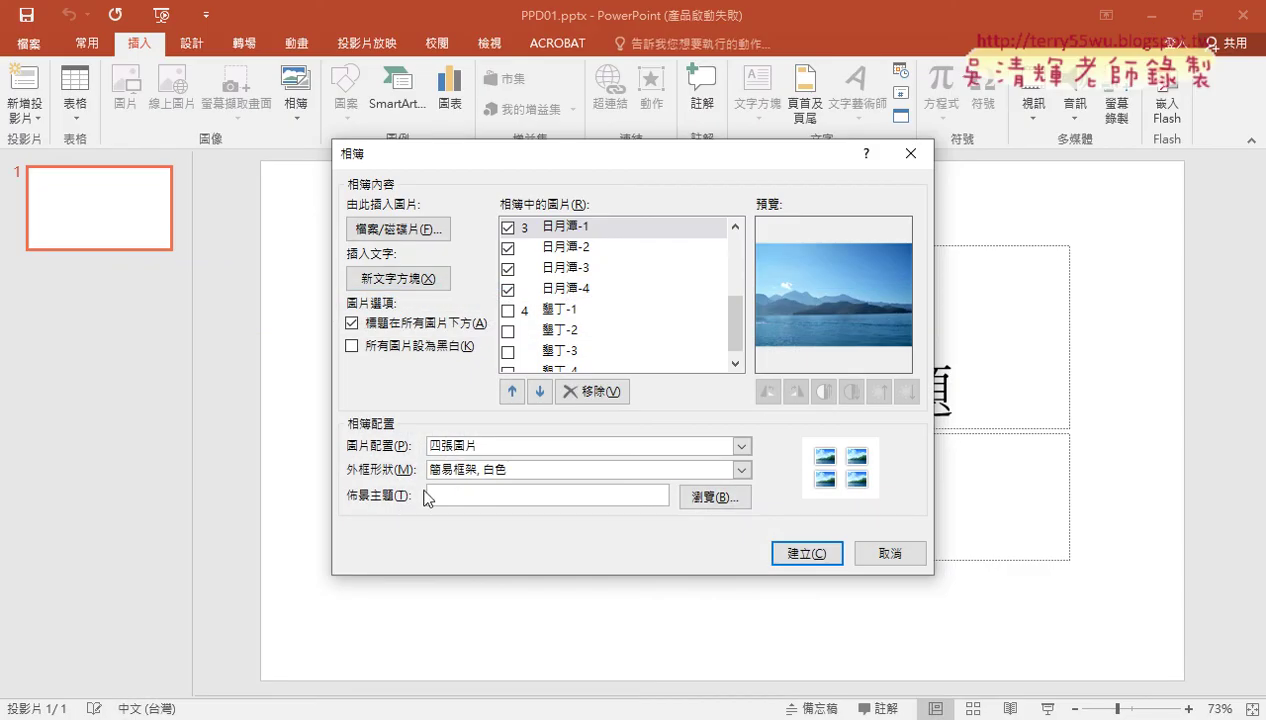
{"action": "left_click", "coordinate": [739, 497]}
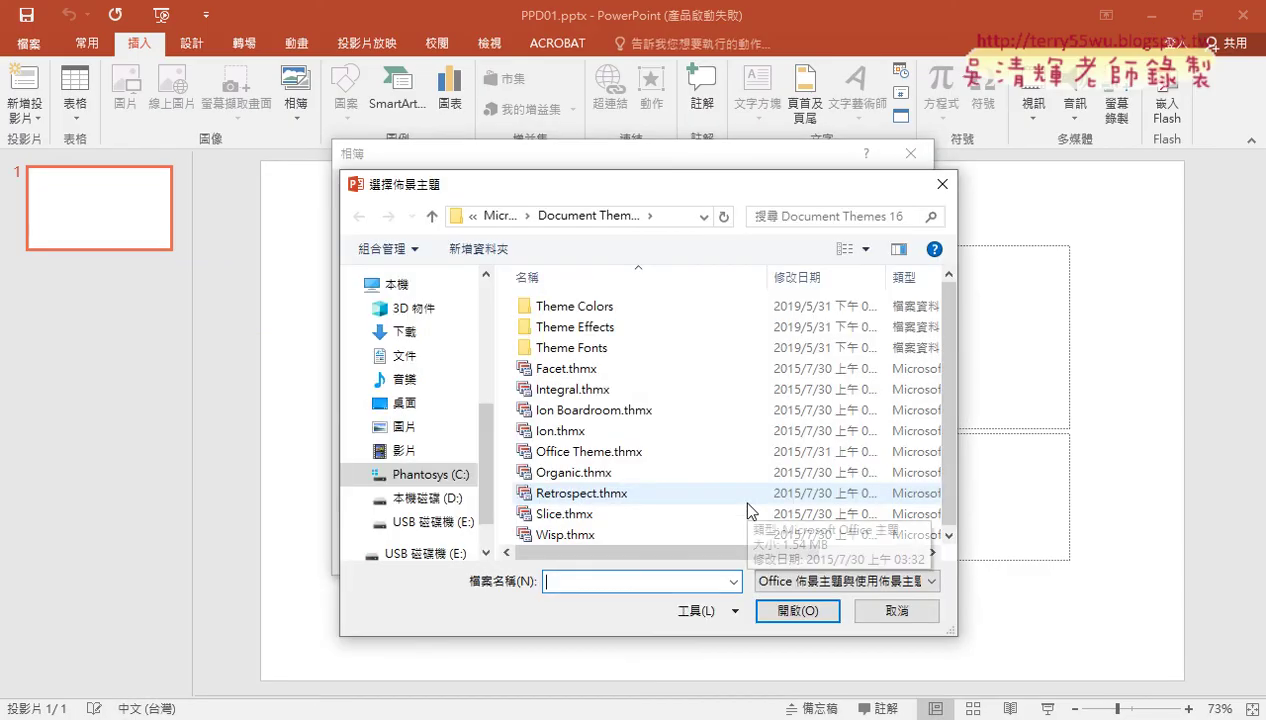
{"action": "left_click", "coordinate": [404, 334]}
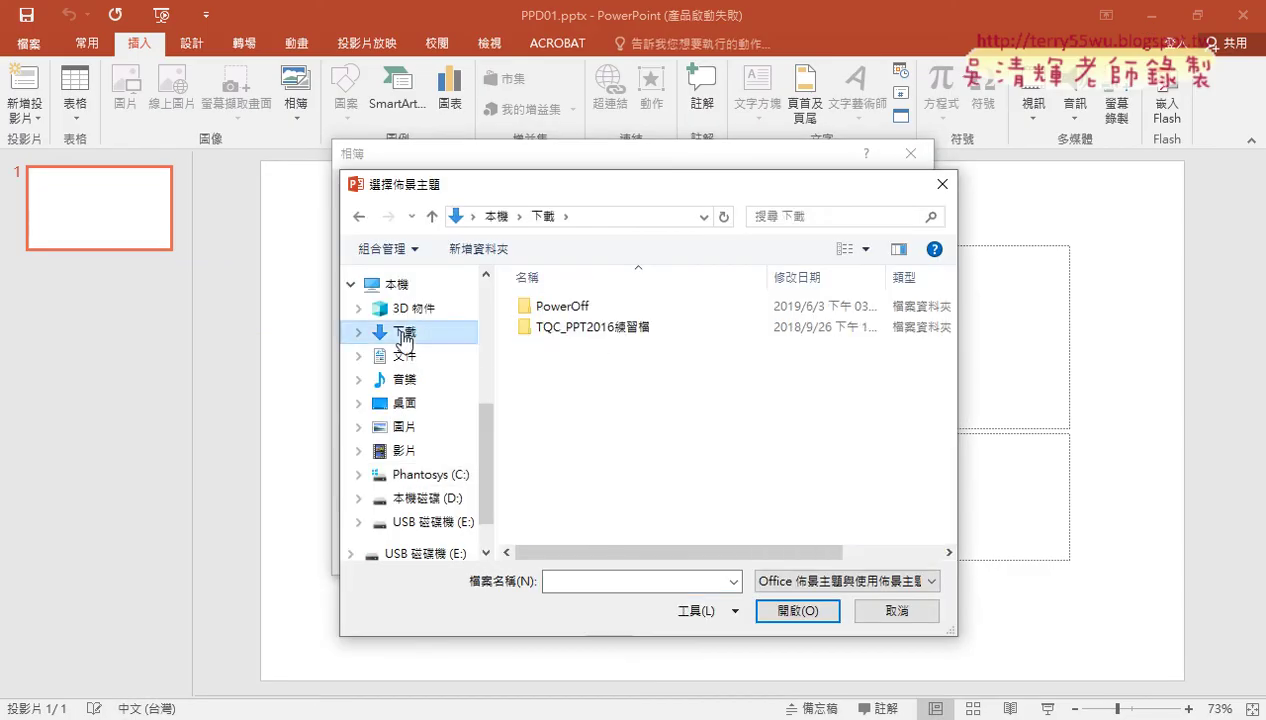
{"action": "double_click", "coordinate": [597, 328]}
{"action": "double_click", "coordinate": [597, 330]}
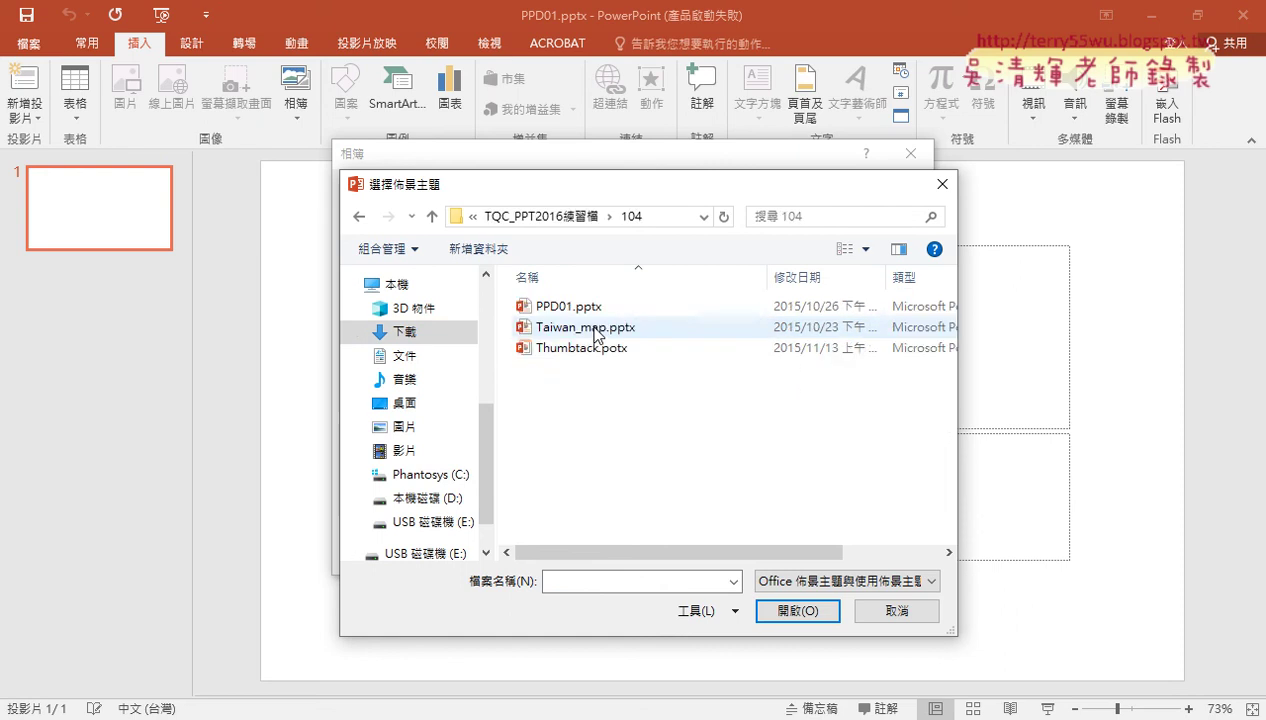
{"action": "left_click", "coordinate": [585, 347]}
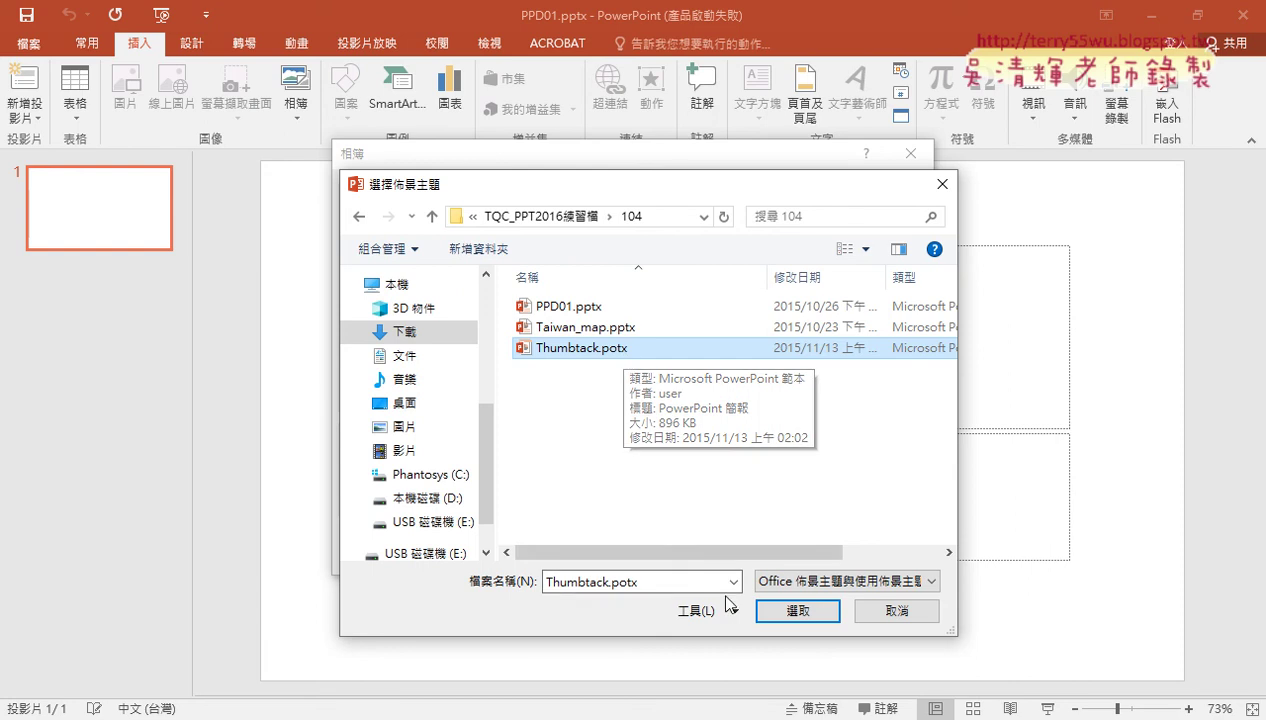
{"action": "left_click", "coordinate": [790, 617]}
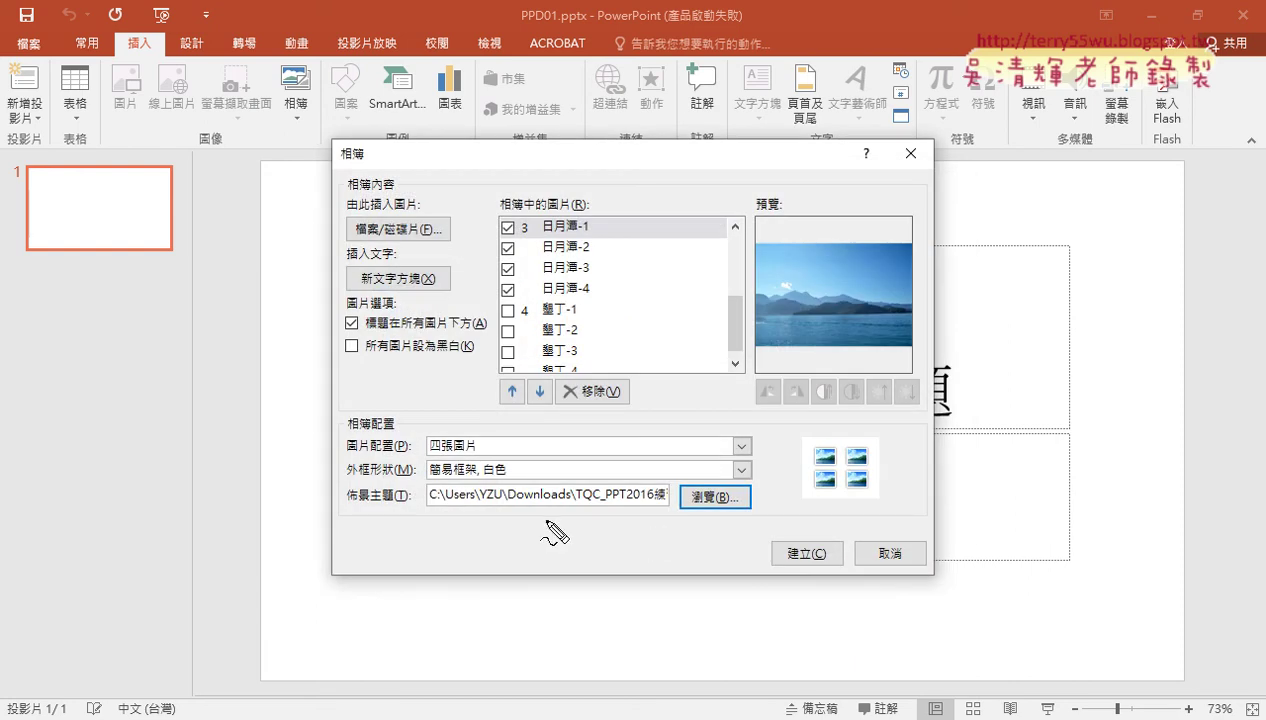
Step: Mark up the 日月潭 pictures, frame, caption and theme settings with the pen, then create the album
{"action": "left_click_drag", "start_coordinate": [156, 42], "coordinate": [158, 60]}
{"action": "mouse_move", "coordinate": [262, 122]}
{"action": "left_mouse_down"}
{"action": "mouse_move", "coordinate": [514, 147]}
{"action": "mouse_move", "coordinate": [560, 207]}
{"action": "left_mouse_up"}
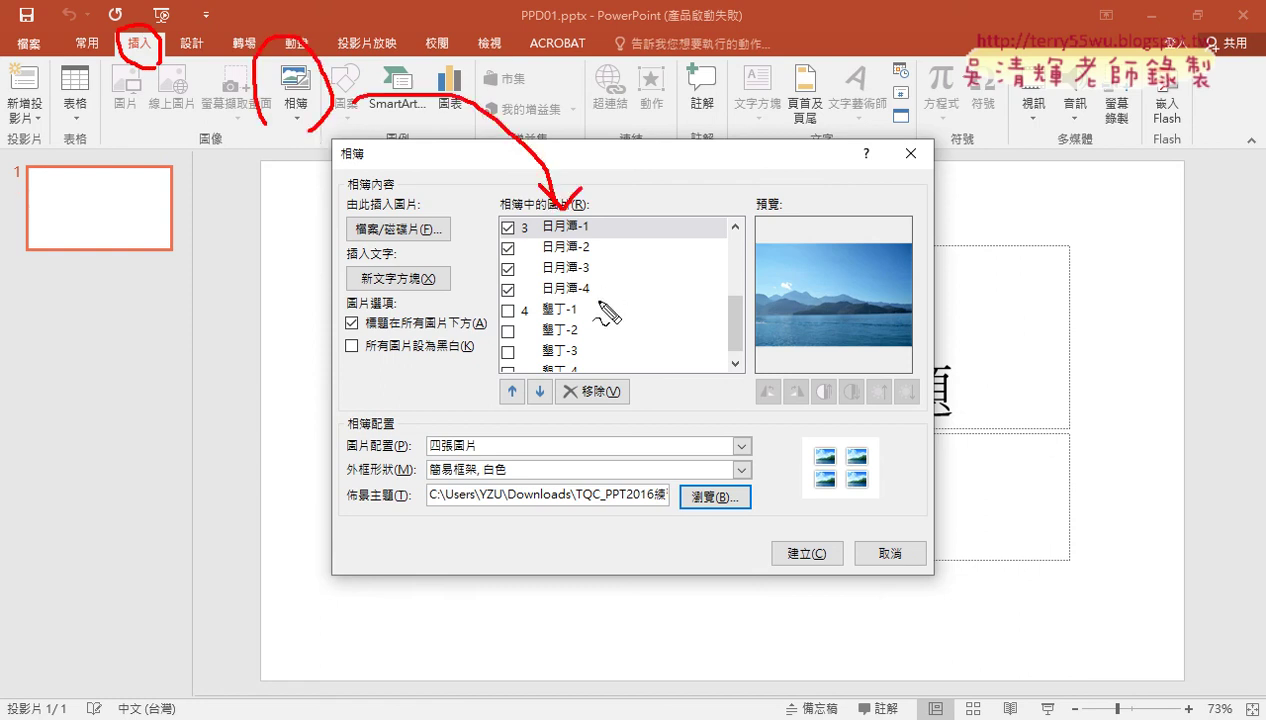
{"action": "mouse_move", "coordinate": [600, 296]}
{"action": "left_mouse_down"}
{"action": "mouse_move", "coordinate": [505, 258]}
{"action": "mouse_move", "coordinate": [612, 265]}
{"action": "left_mouse_up"}
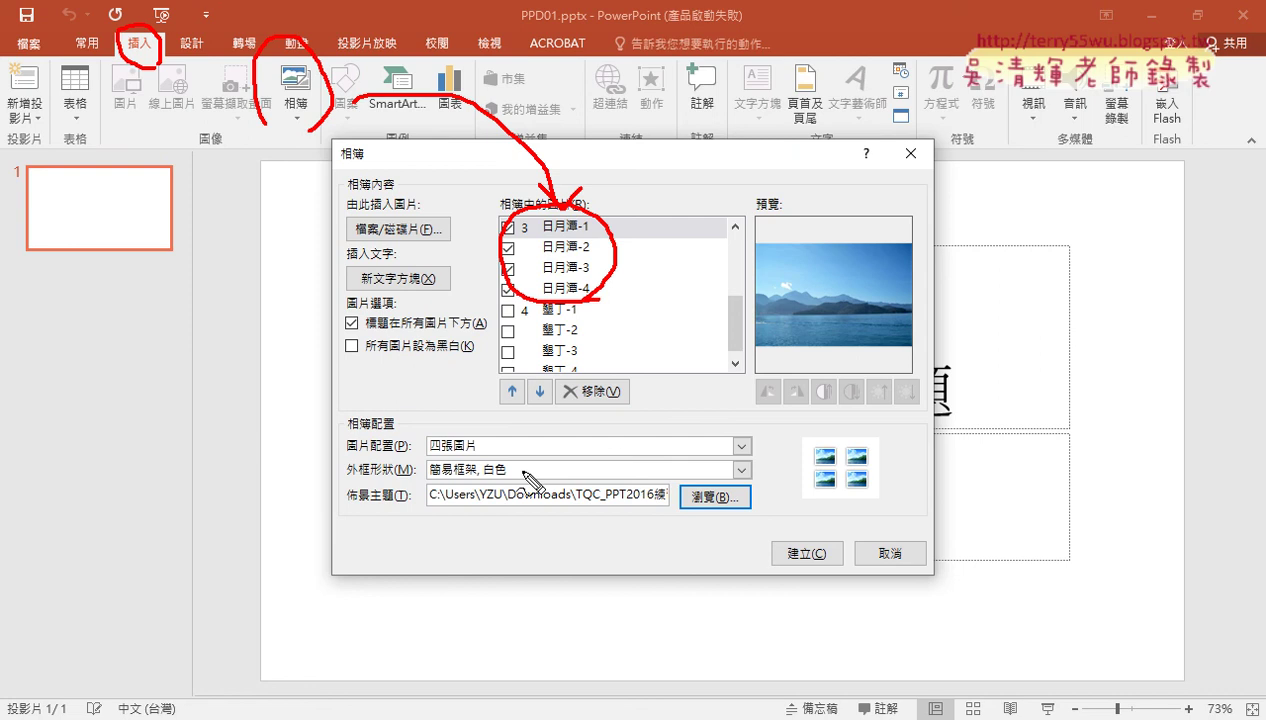
{"action": "mouse_move", "coordinate": [456, 452]}
{"action": "left_mouse_down"}
{"action": "mouse_move", "coordinate": [478, 455]}
{"action": "mouse_move", "coordinate": [430, 454]}
{"action": "mouse_move", "coordinate": [510, 477]}
{"action": "left_mouse_up"}
{"action": "left_click_drag", "start_coordinate": [402, 333], "coordinate": [476, 331]}
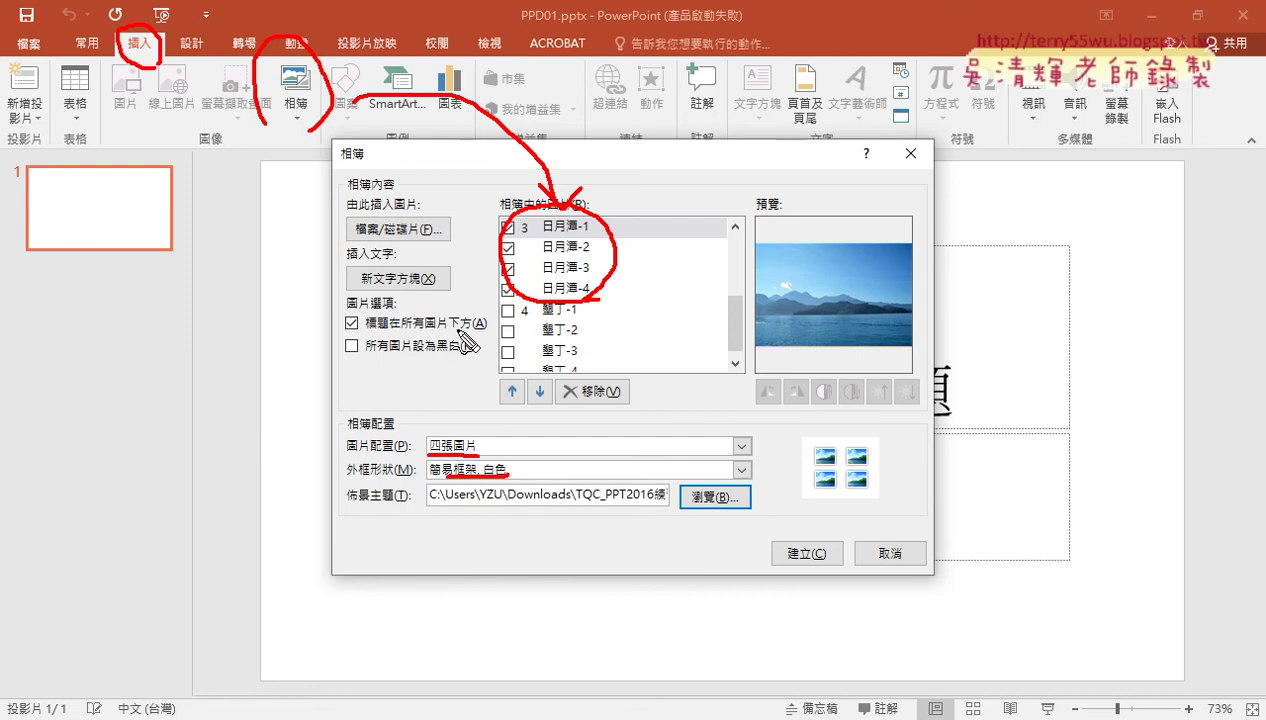
{"action": "left_click_drag", "start_coordinate": [555, 505], "coordinate": [460, 504]}
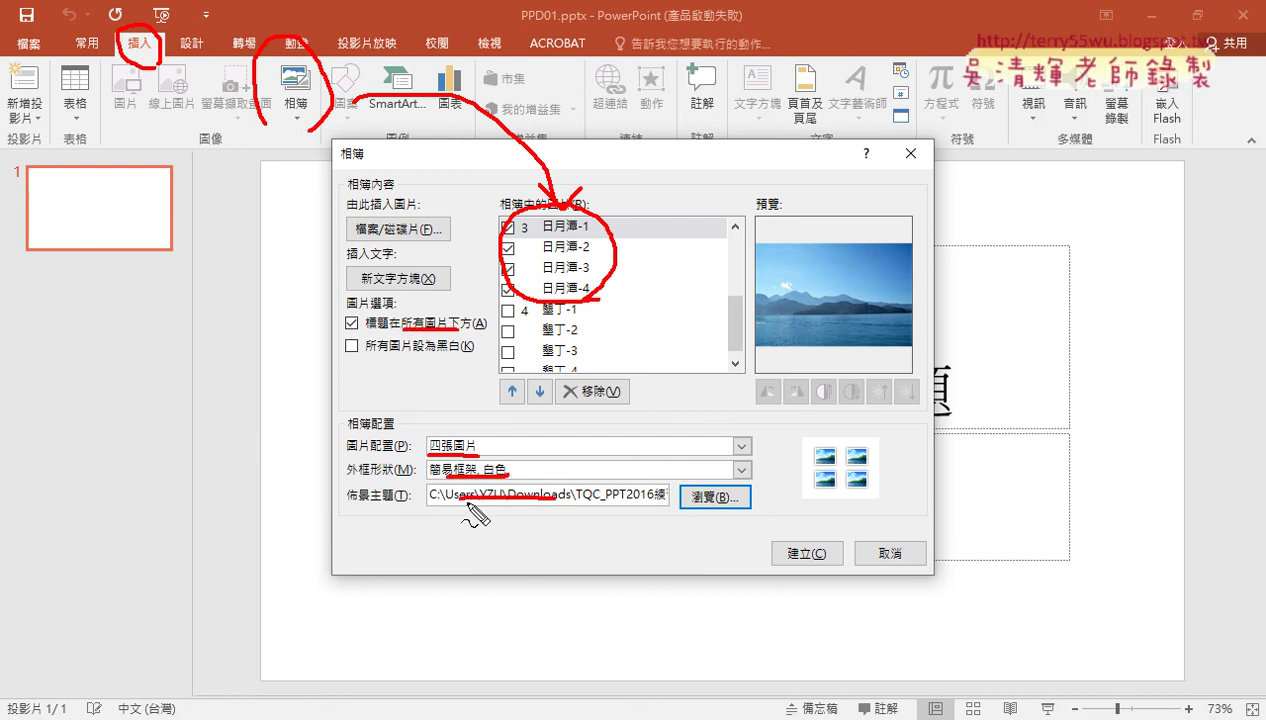
{"action": "key", "text": "Escape"}
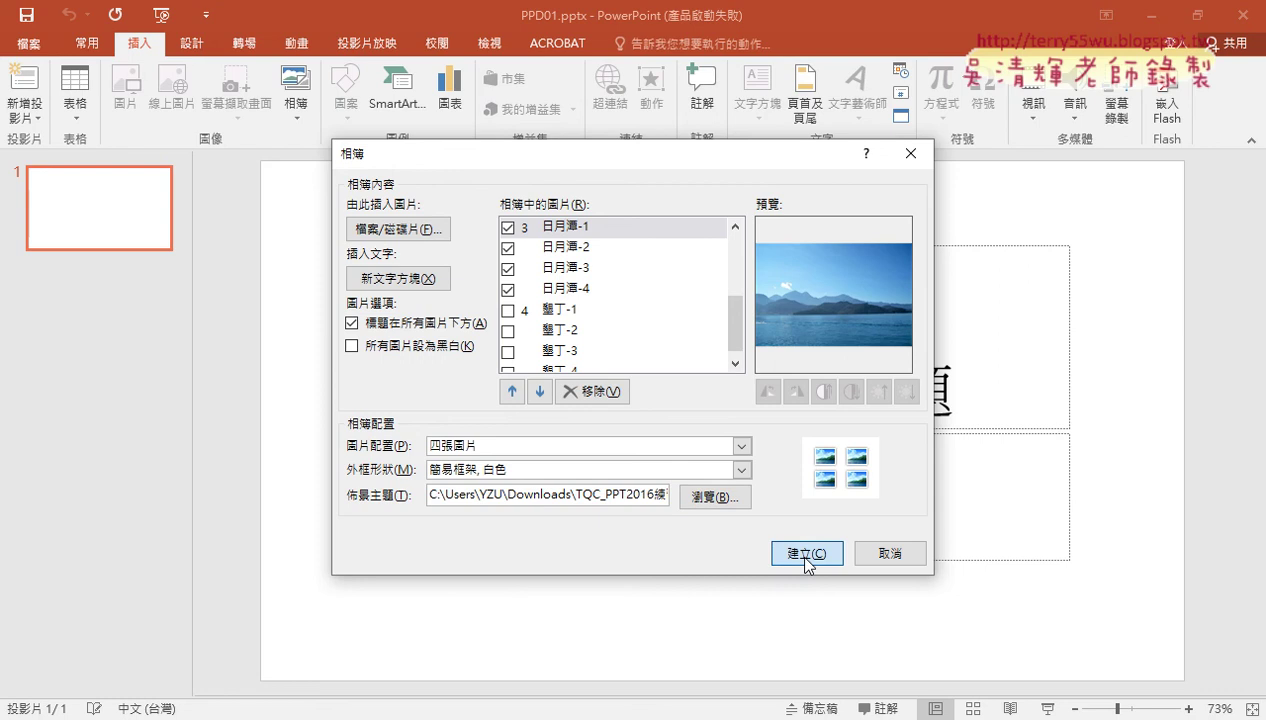
{"action": "left_click", "coordinate": [805, 557]}
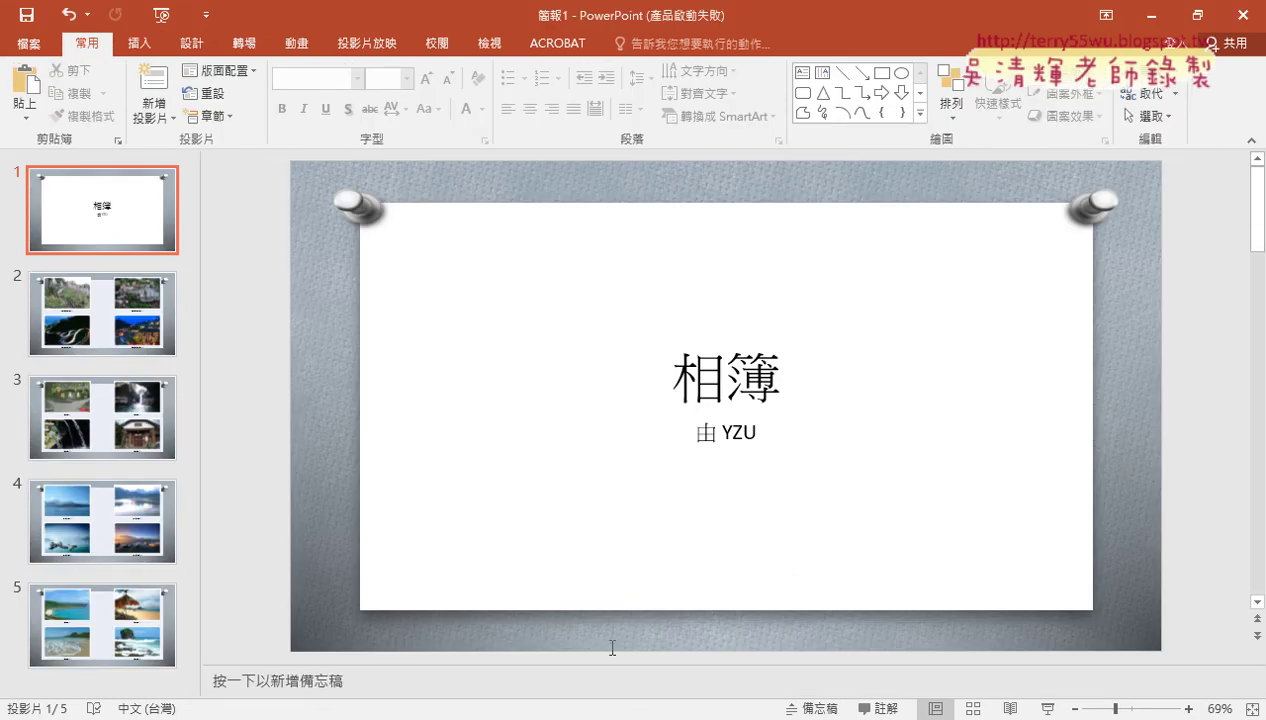
Step: Minimize the PPD01.pptx window and show the File Info page of the new 簡報1 album
{"action": "left_click", "coordinate": [422, 655]}
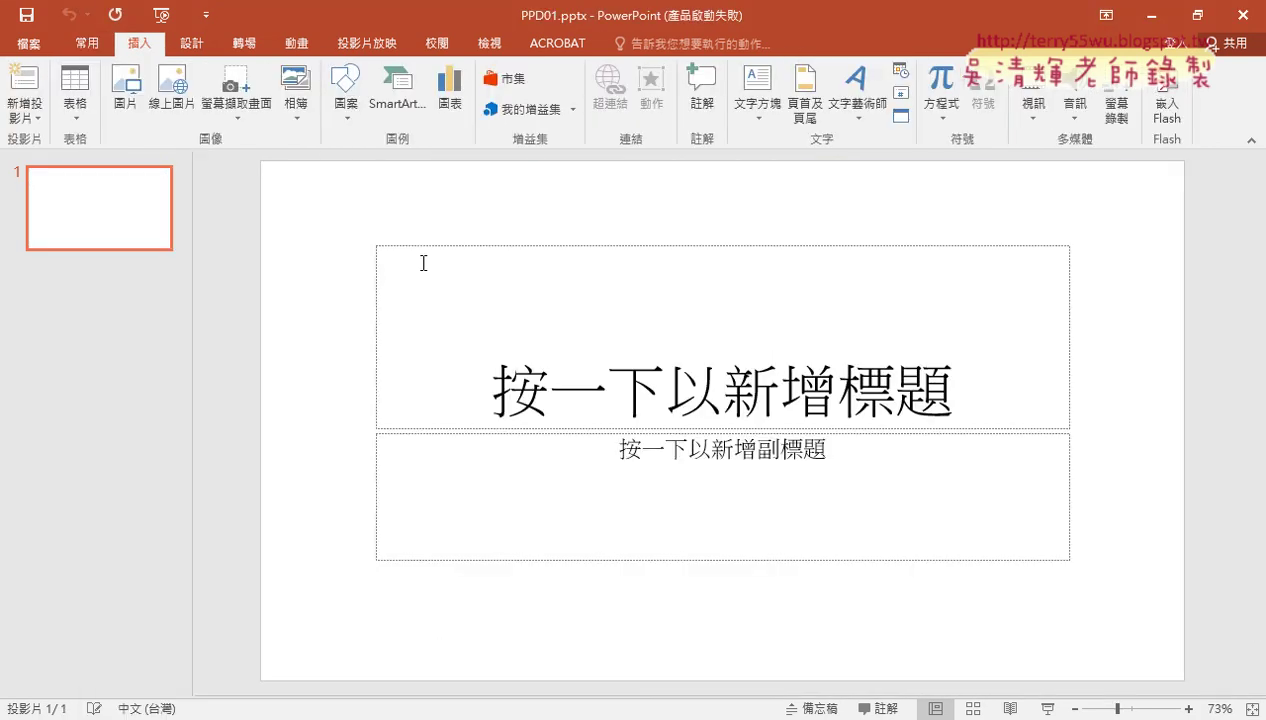
{"action": "left_click", "coordinate": [1142, 15]}
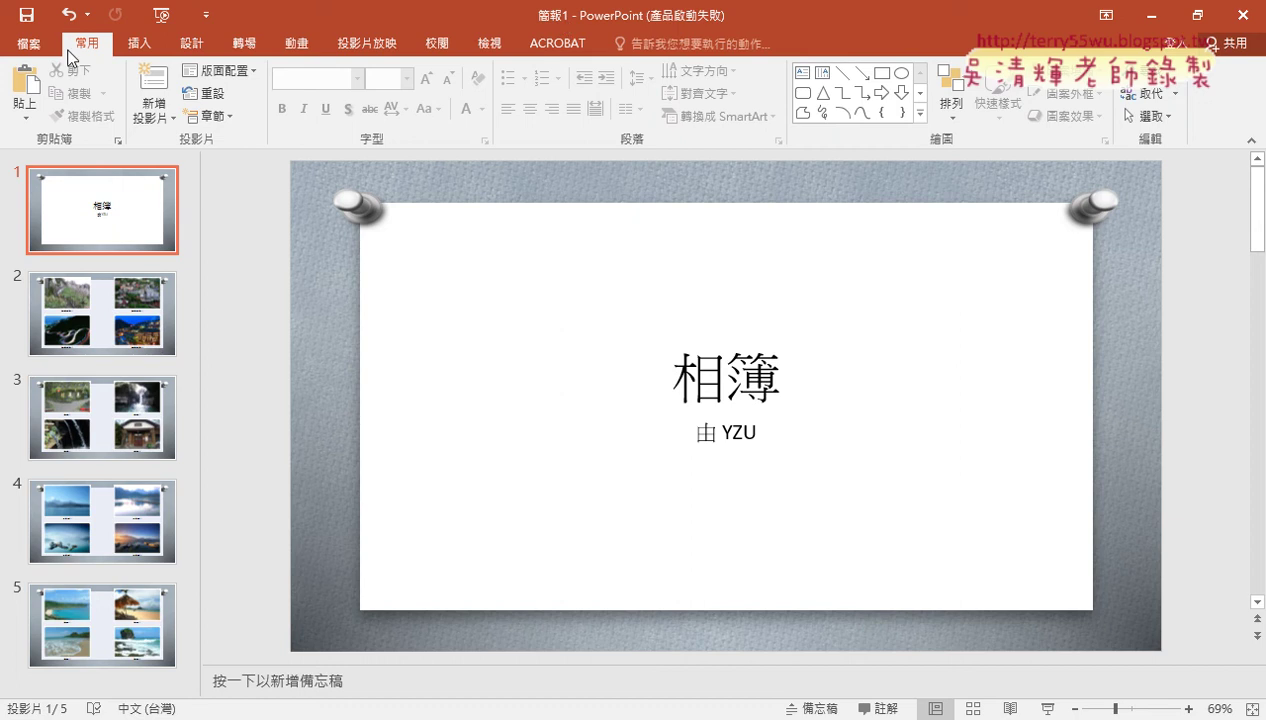
{"action": "left_click", "coordinate": [28, 43]}
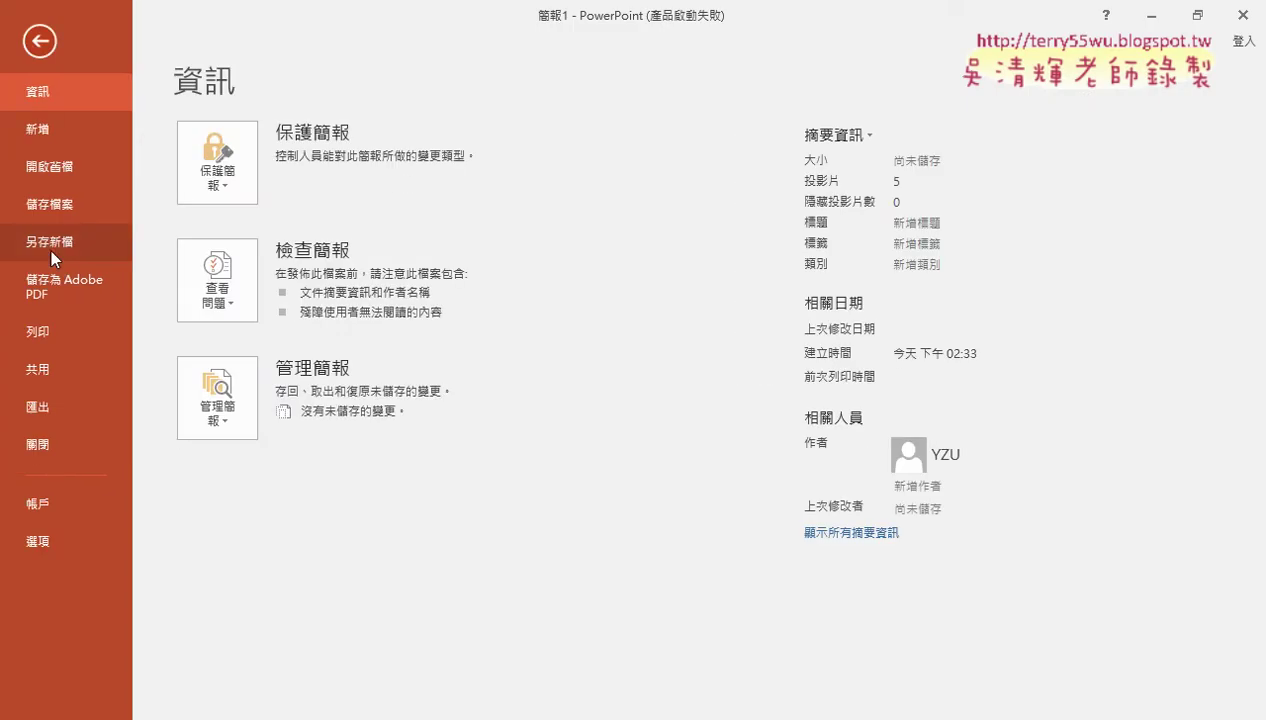
Step: Save the album deck as PPA104.pptx on Local Disk (D:)
{"action": "left_click", "coordinate": [50, 248]}
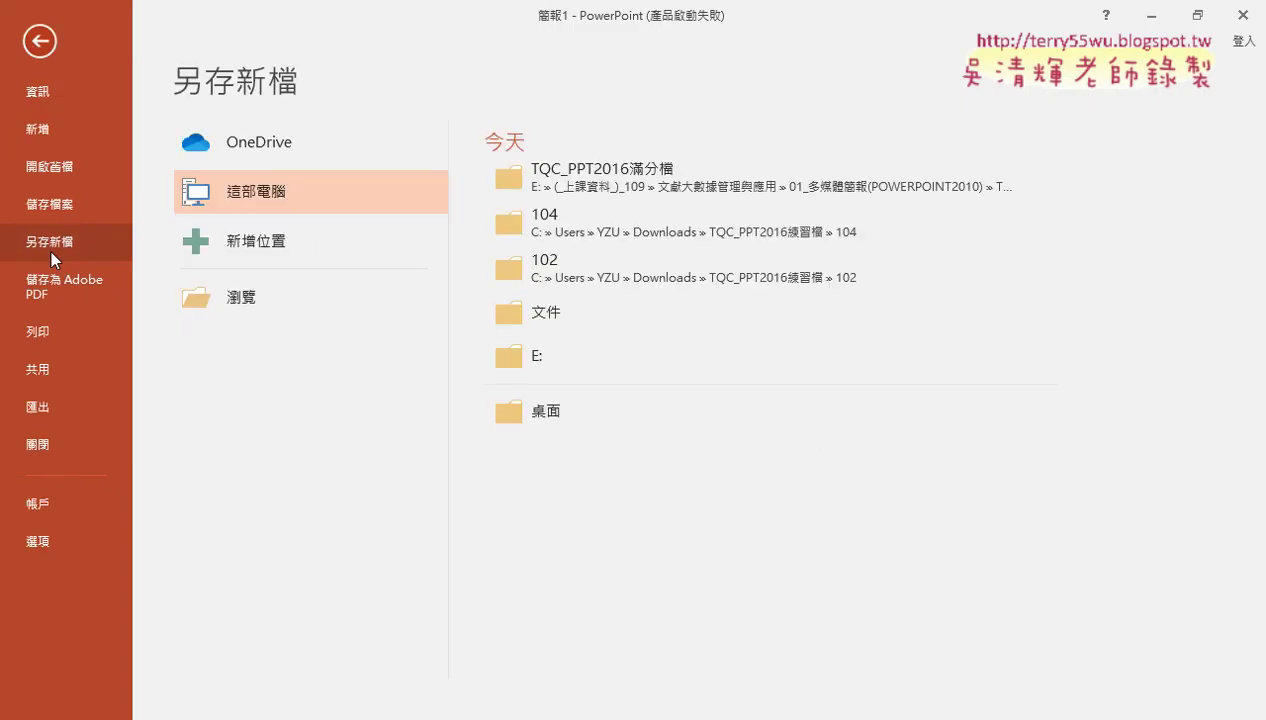
{"action": "left_click", "coordinate": [531, 425]}
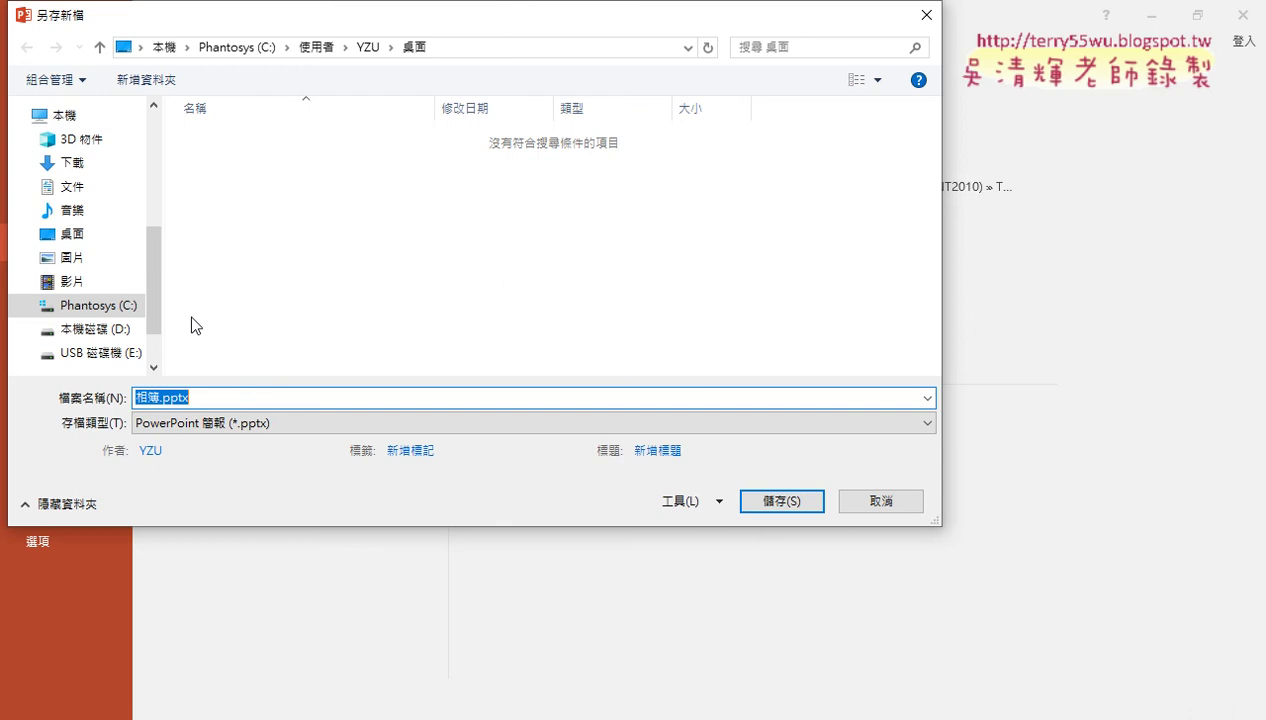
{"action": "left_click", "coordinate": [165, 48]}
{"action": "double_click", "coordinate": [558, 351]}
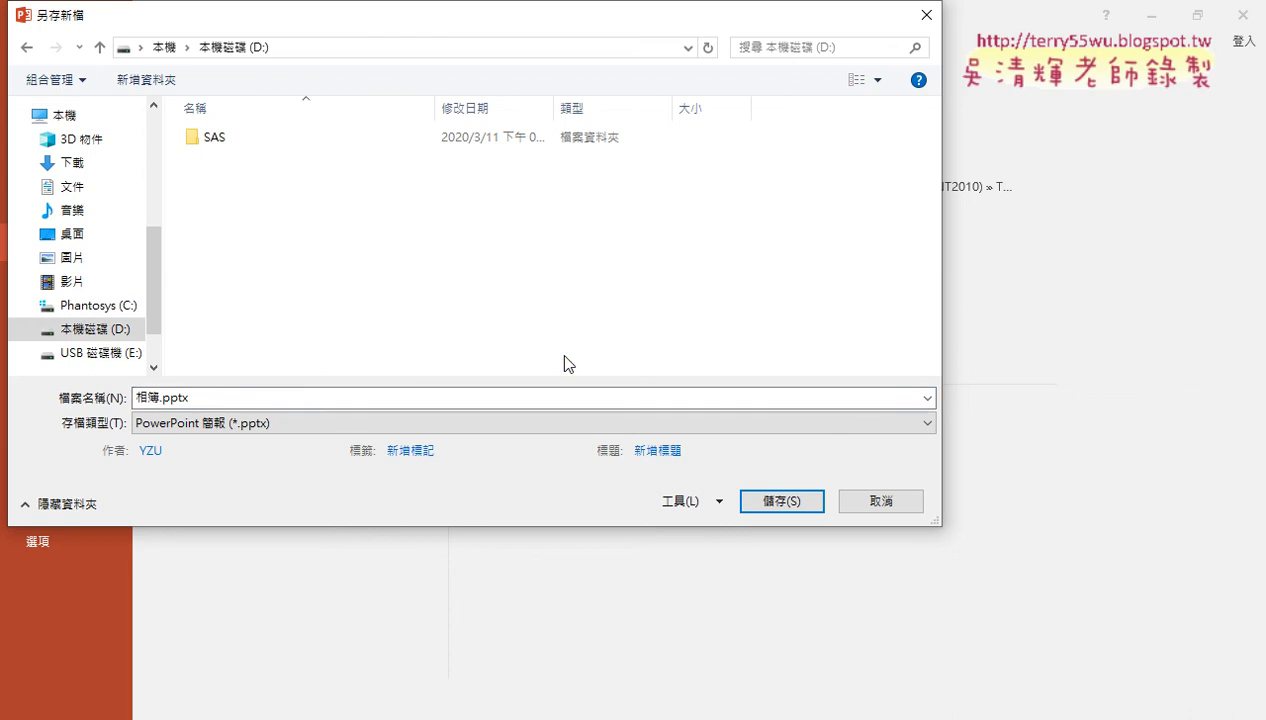
{"action": "double_click", "coordinate": [219, 399]}
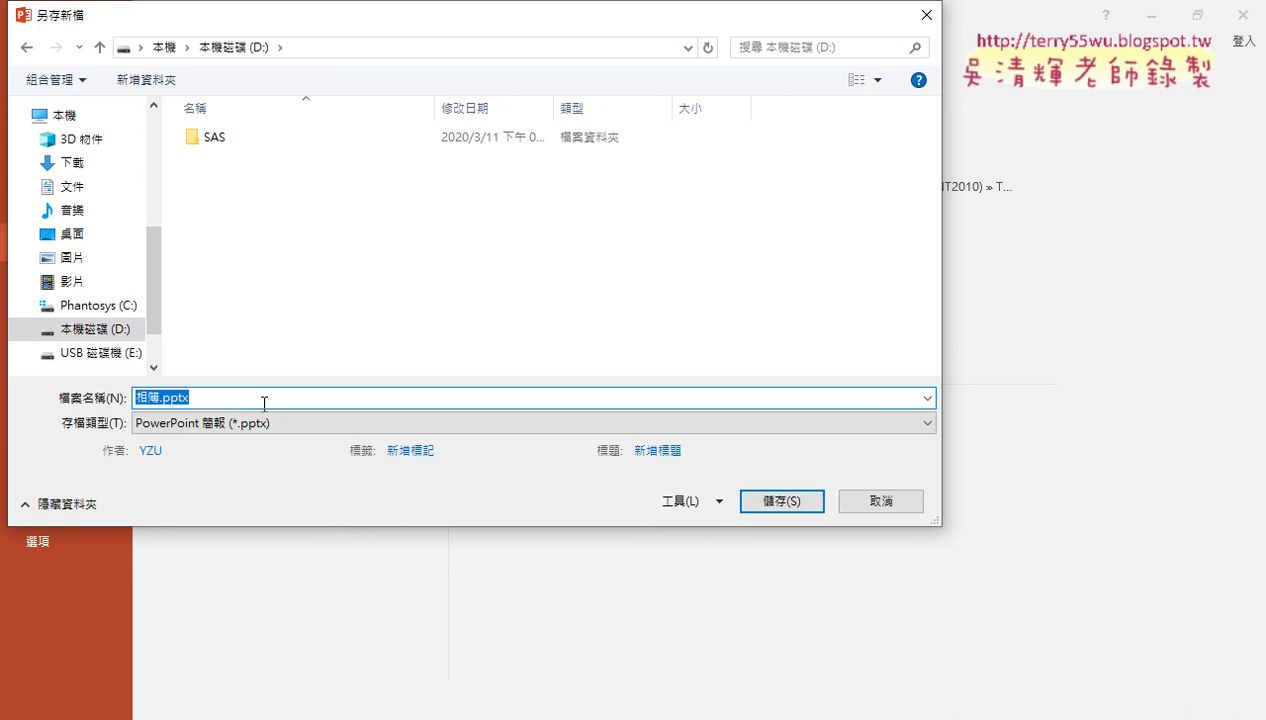
{"action": "type", "text": "PP"}
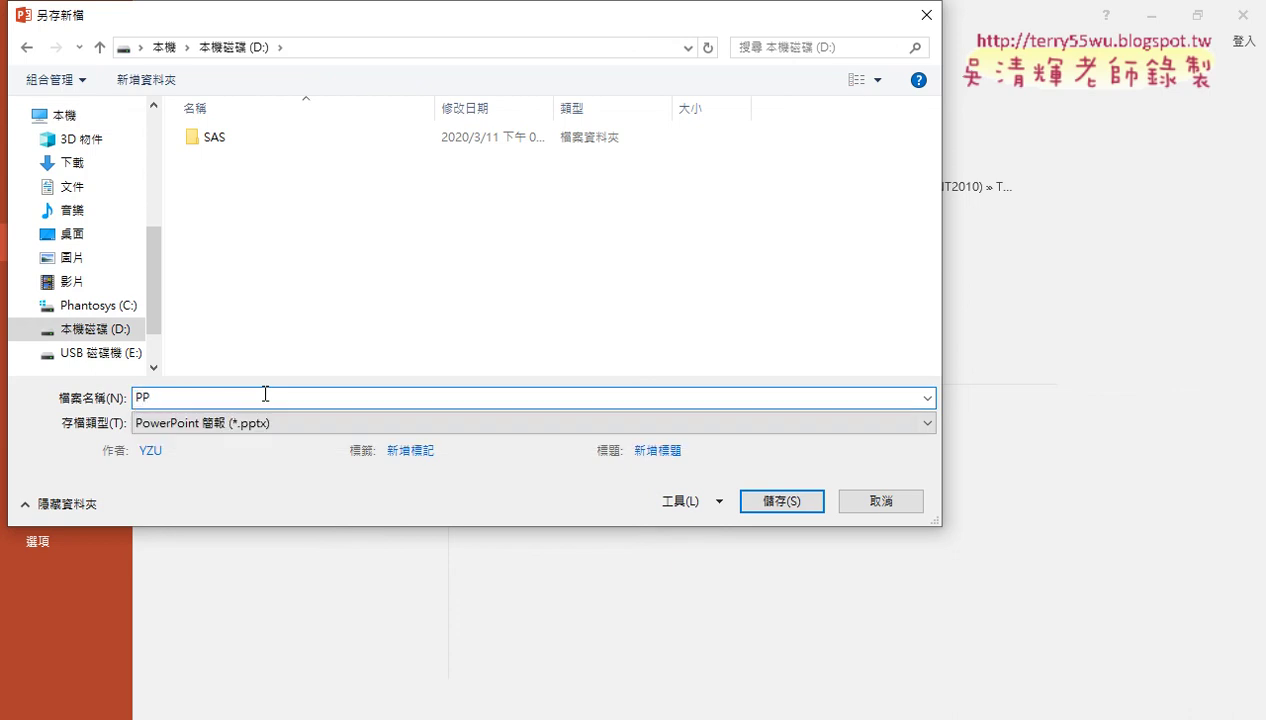
{"action": "type", "text": "A104"}
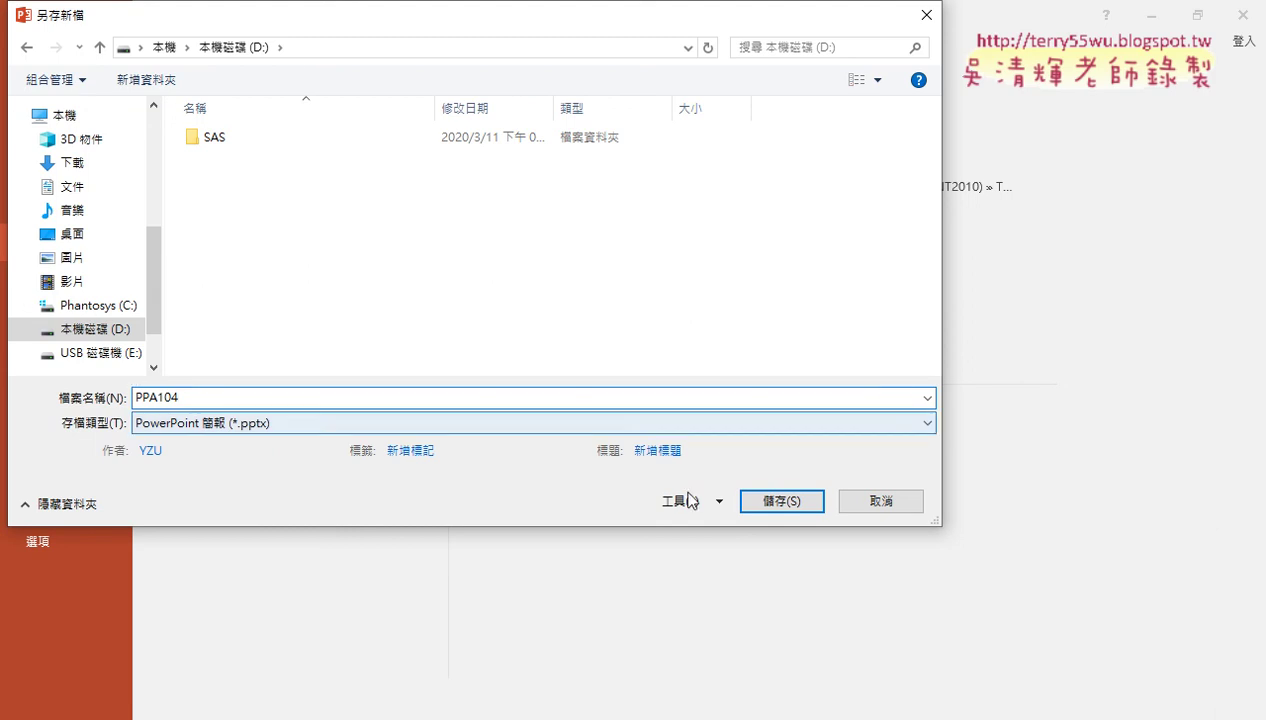
{"action": "left_click", "coordinate": [797, 512]}
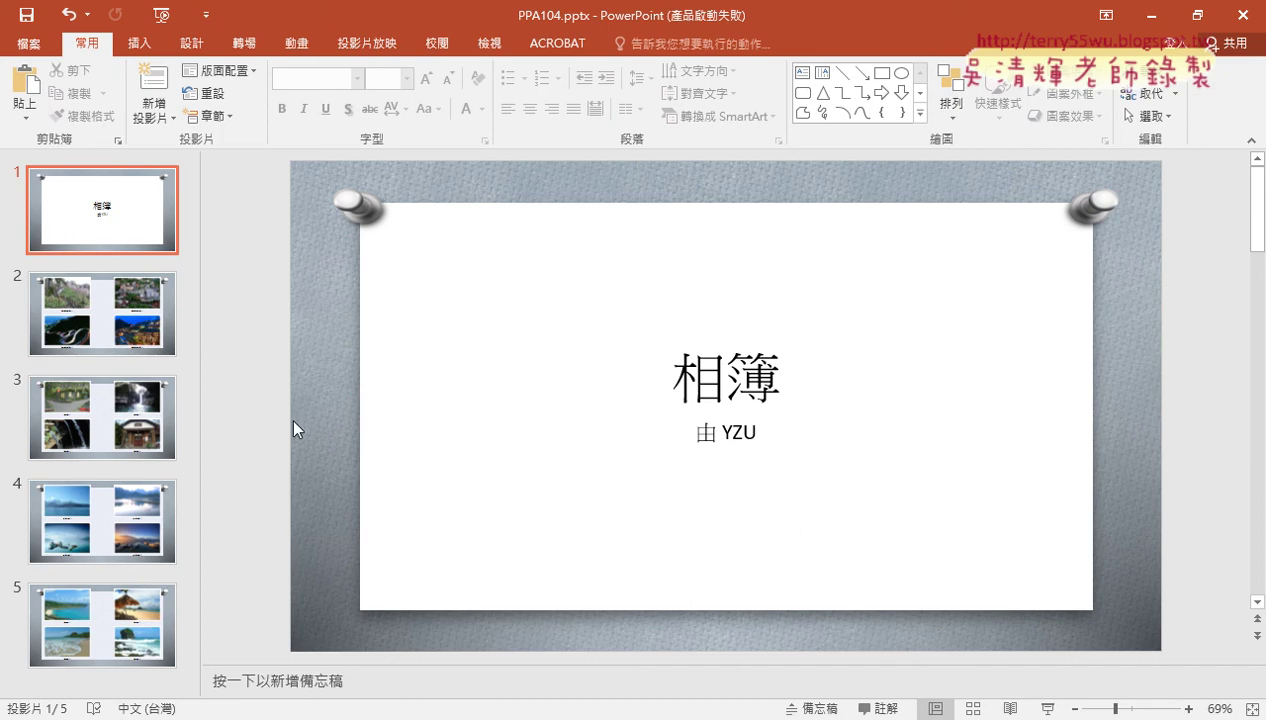
Step: Review slides 2–5 (九份老街, 南庄, 日月潭, 墾丁) twice, ending on the 相簿 title slide
{"action": "left_click", "coordinate": [100, 340]}
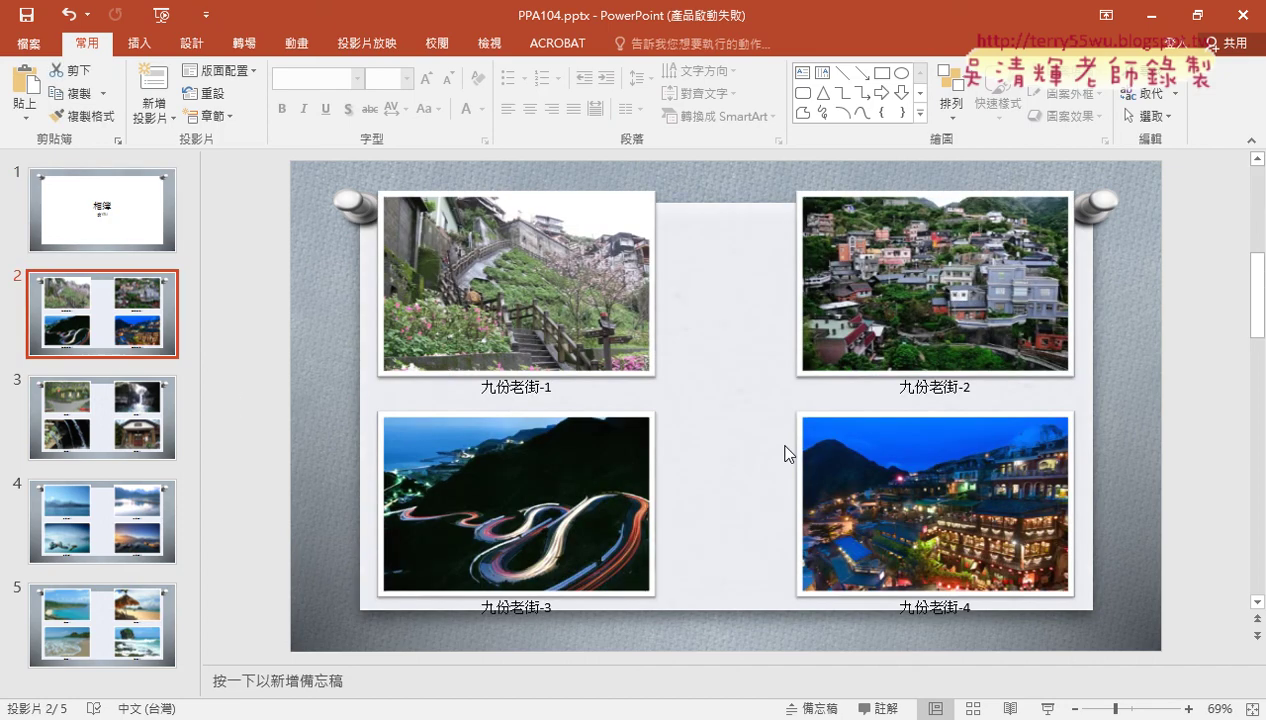
{"action": "key", "text": "Down"}
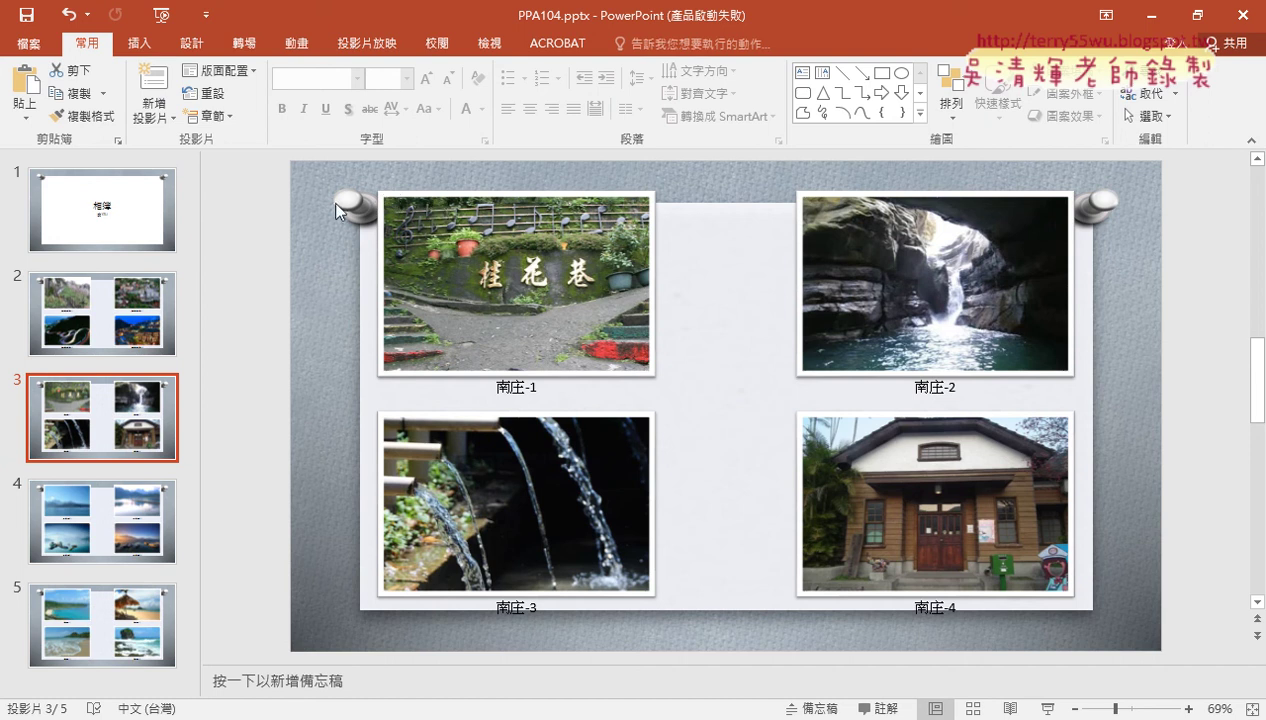
{"action": "left_click", "coordinate": [98, 527]}
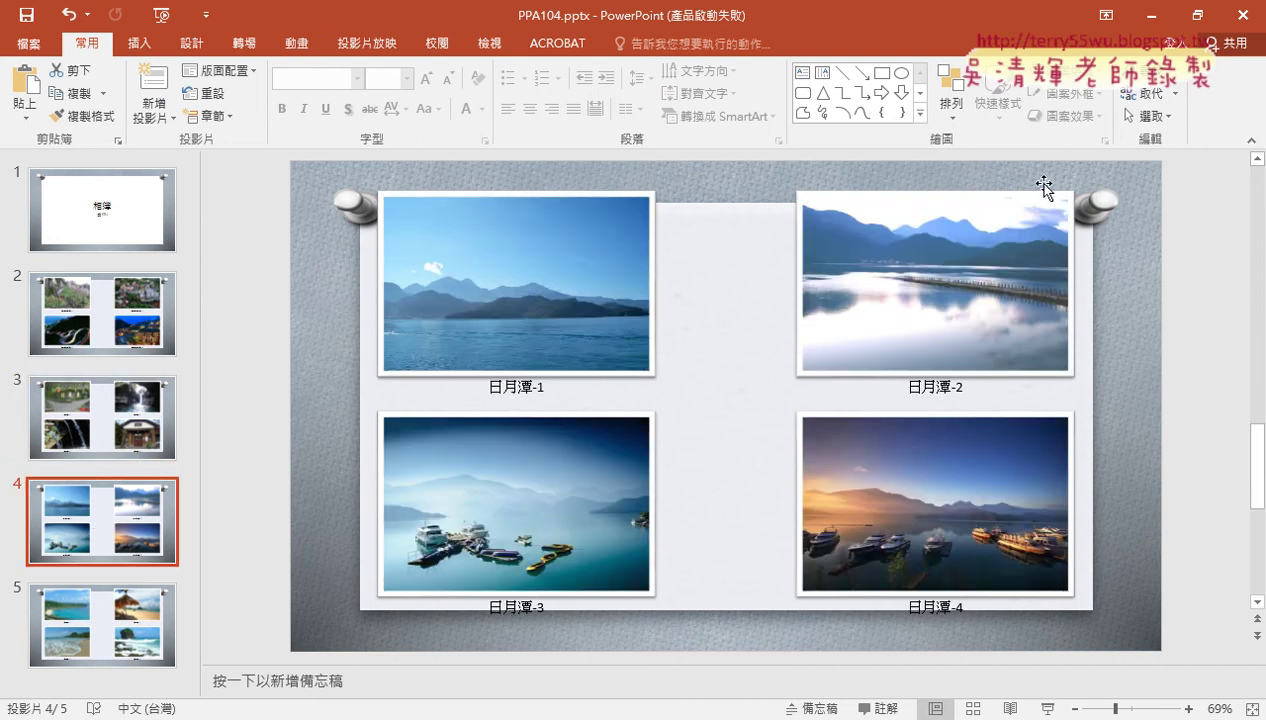
{"action": "left_click", "coordinate": [125, 627]}
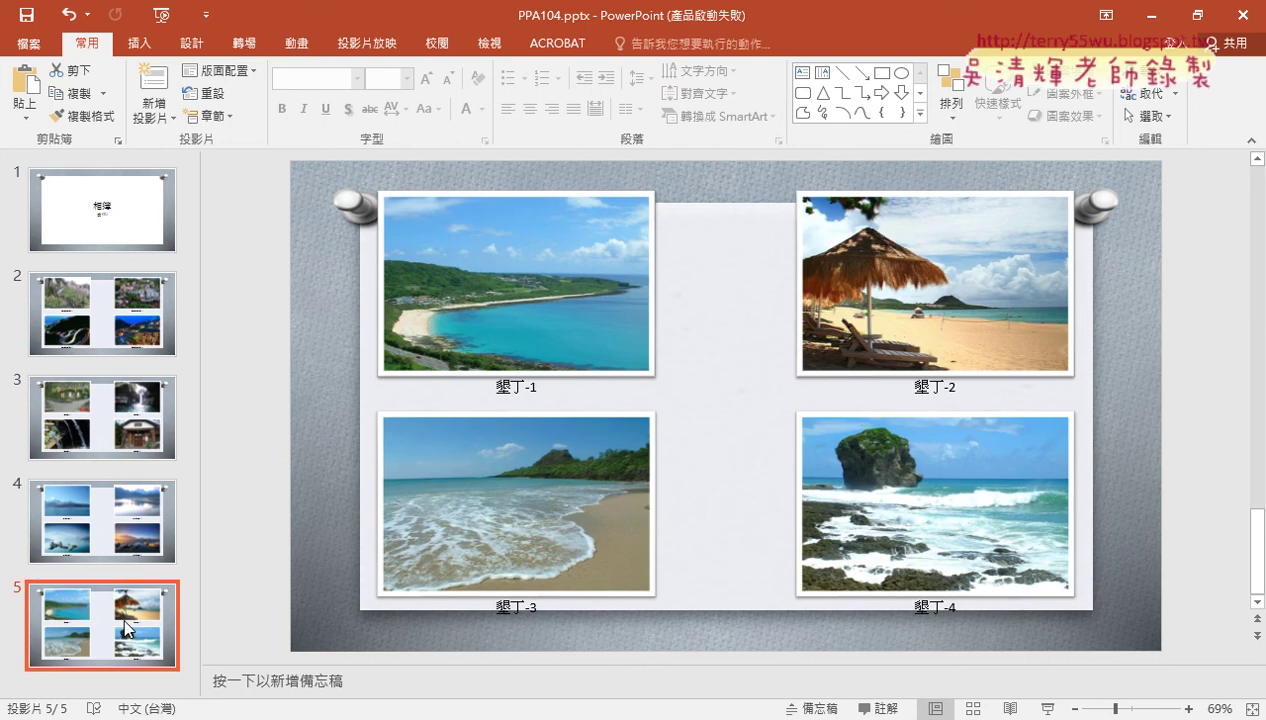
{"action": "left_click", "coordinate": [100, 318]}
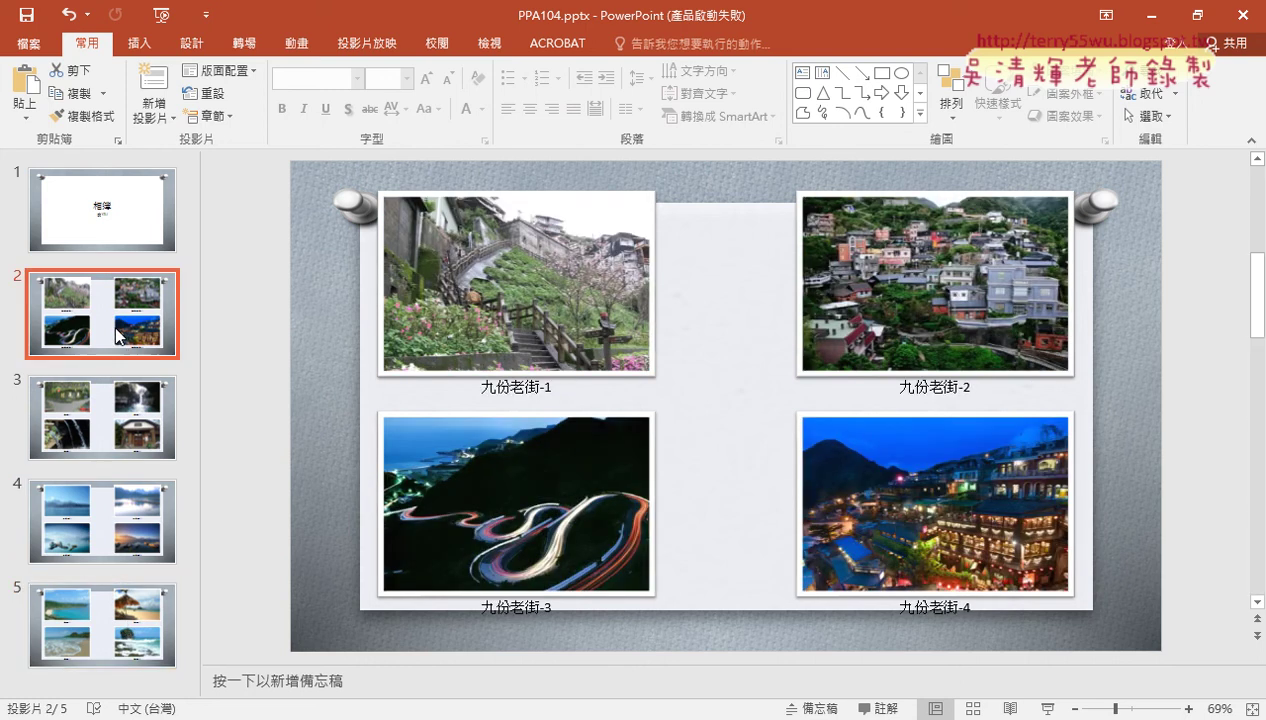
{"action": "left_click", "coordinate": [107, 425]}
{"action": "left_click", "coordinate": [115, 535]}
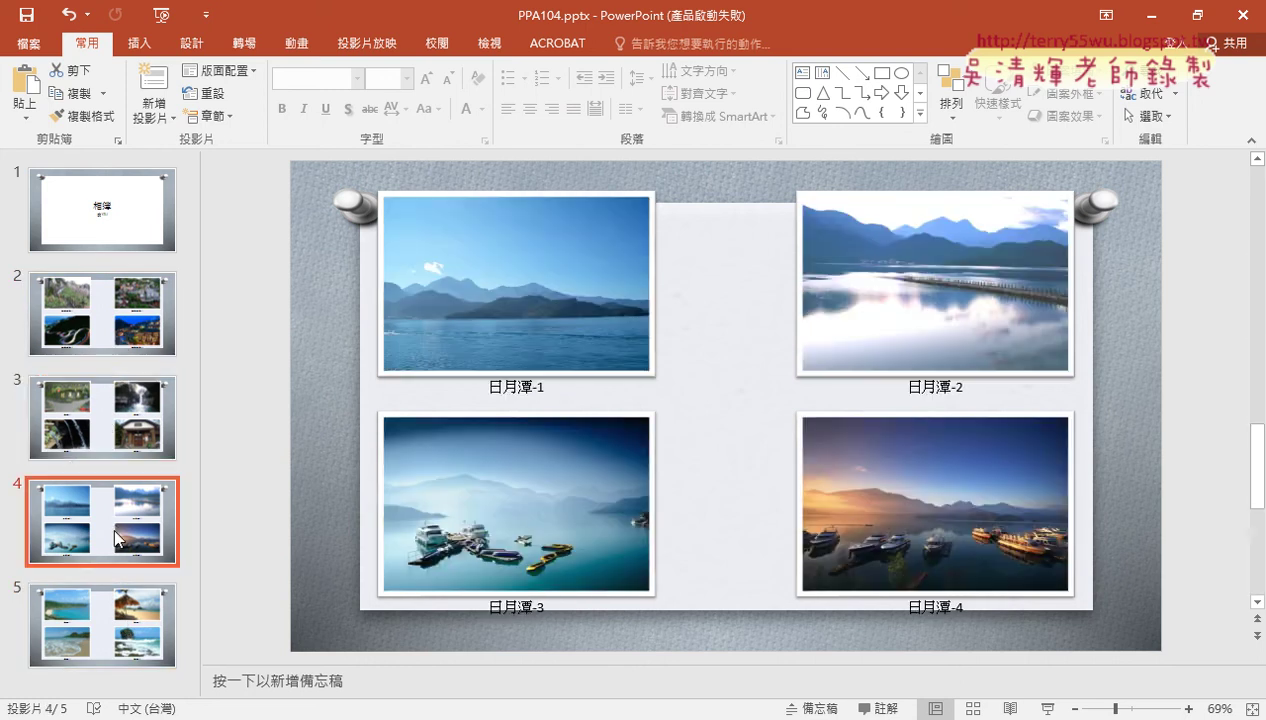
{"action": "left_click", "coordinate": [105, 620]}
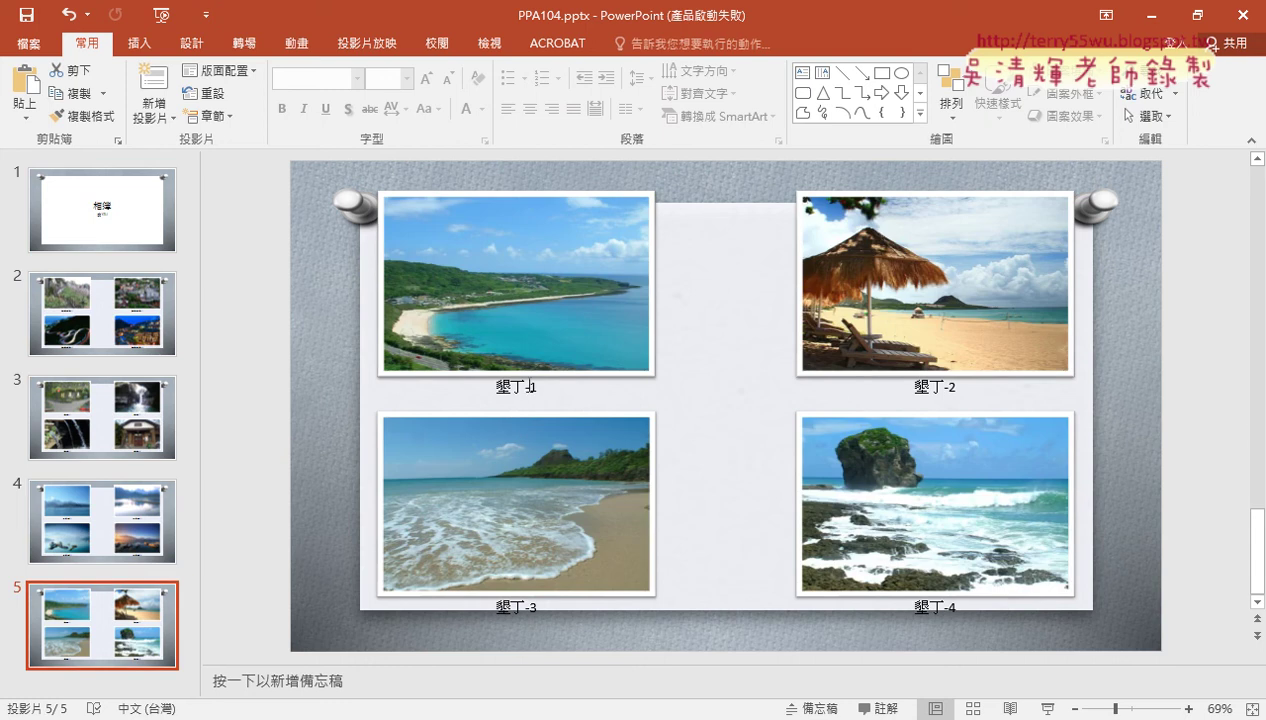
{"action": "left_click", "coordinate": [117, 207]}
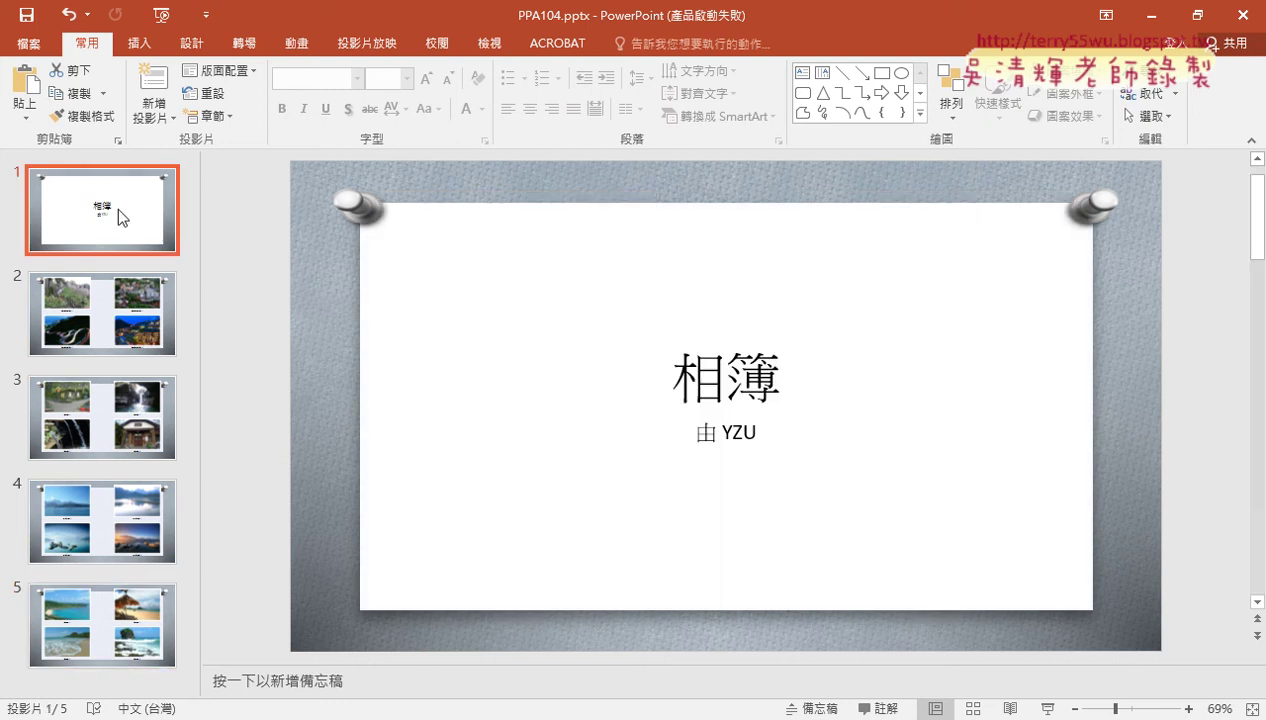